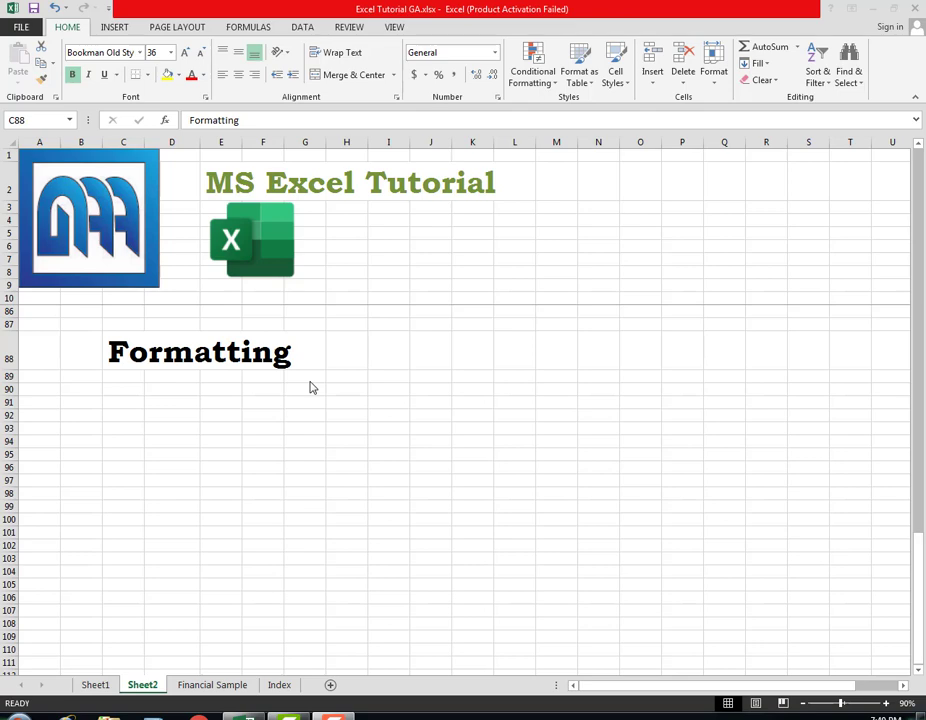
Switch to Sheet1 and dismiss the warning dialog covering the practice sheet.
click(90, 690)
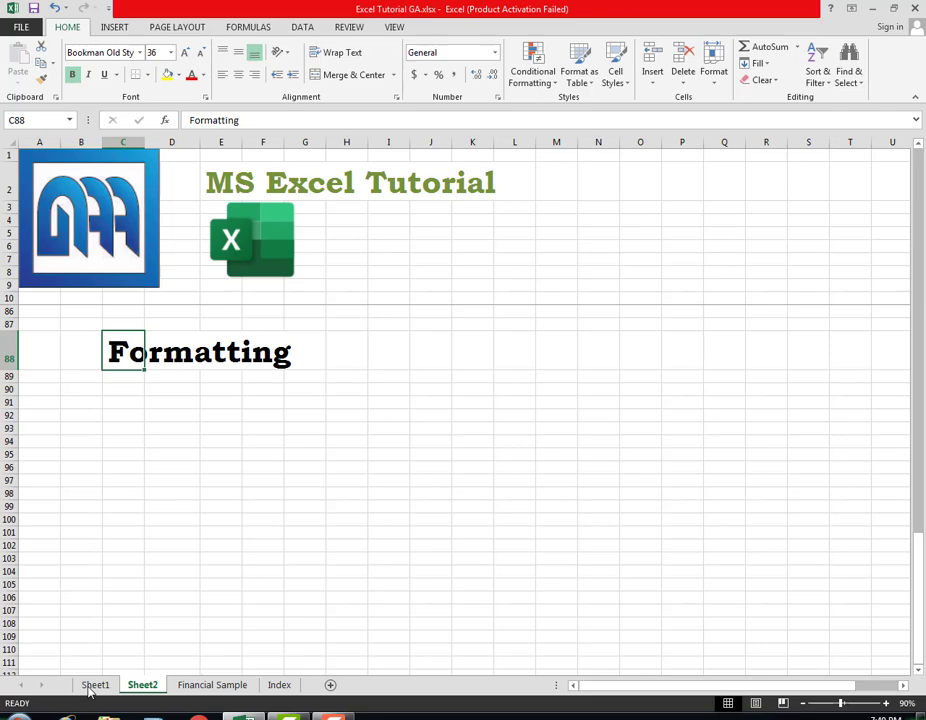
click(92, 686)
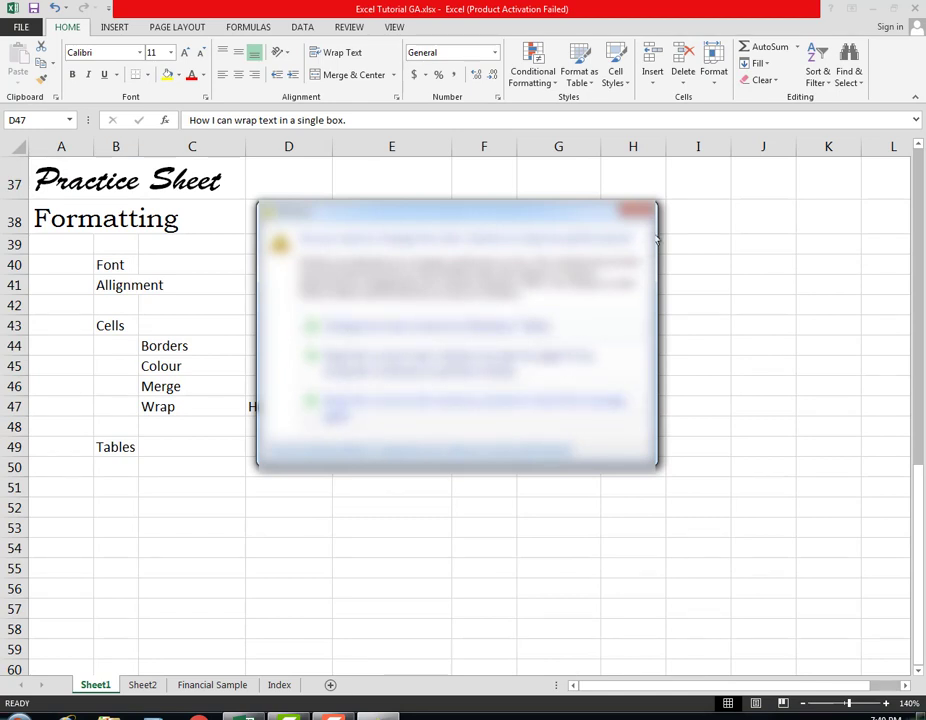
click(643, 209)
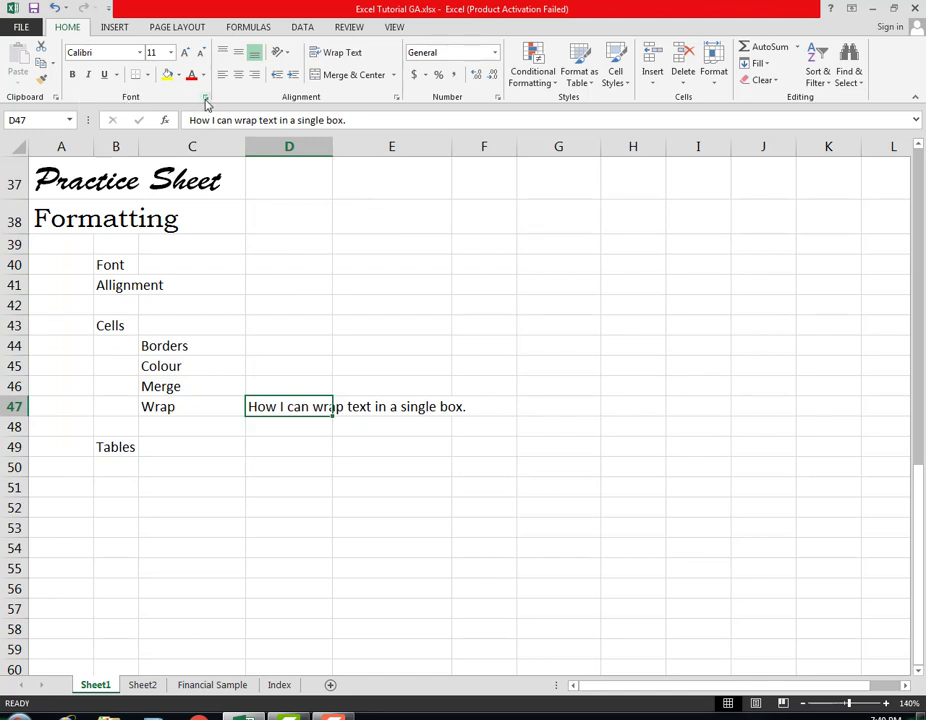
Try the Aachen Std Bold and Afterschool Festival fonts on the "Font" text in cell B40.
click(116, 265)
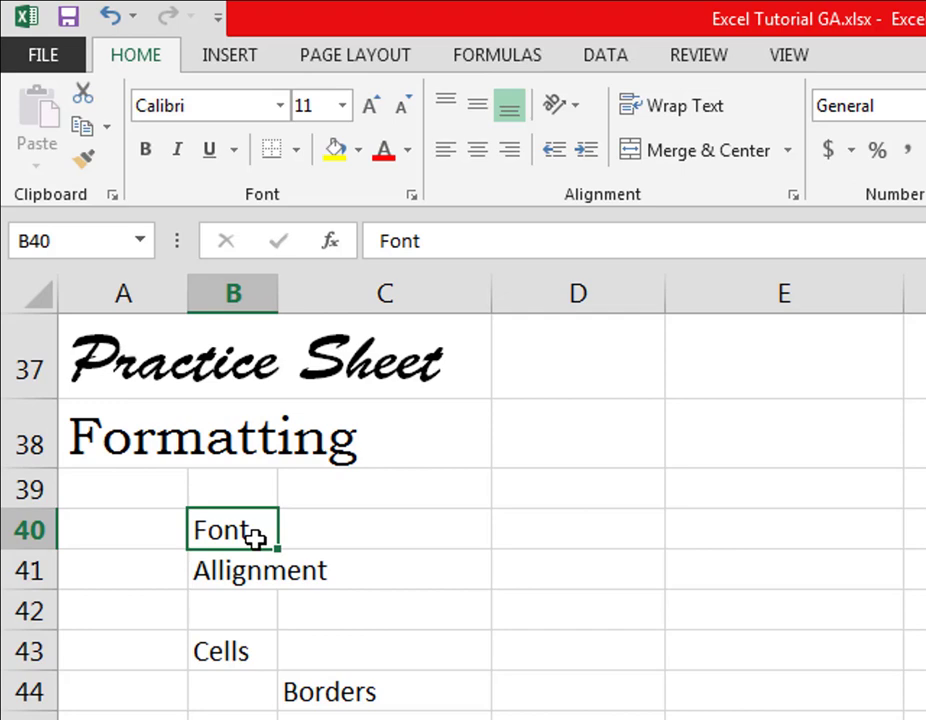
click(281, 106)
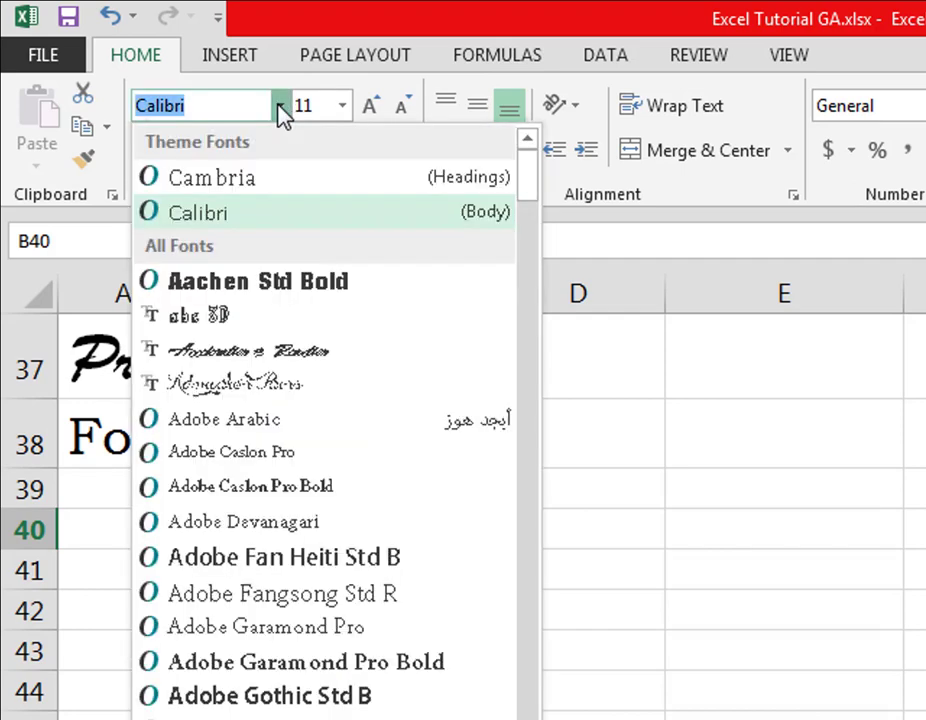
click(245, 284)
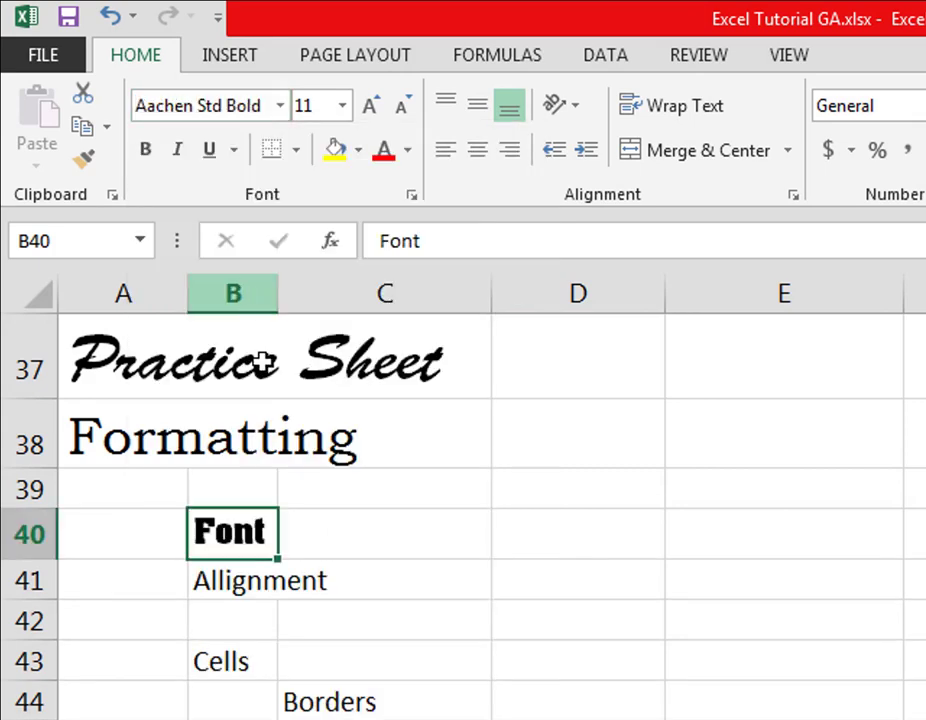
click(280, 106)
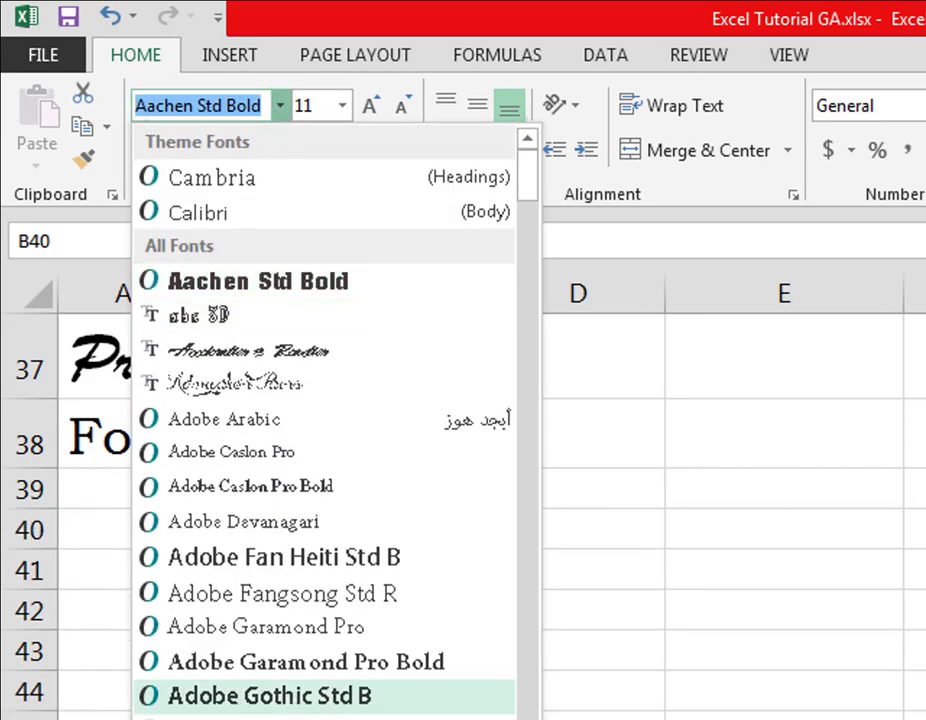
click(250, 717)
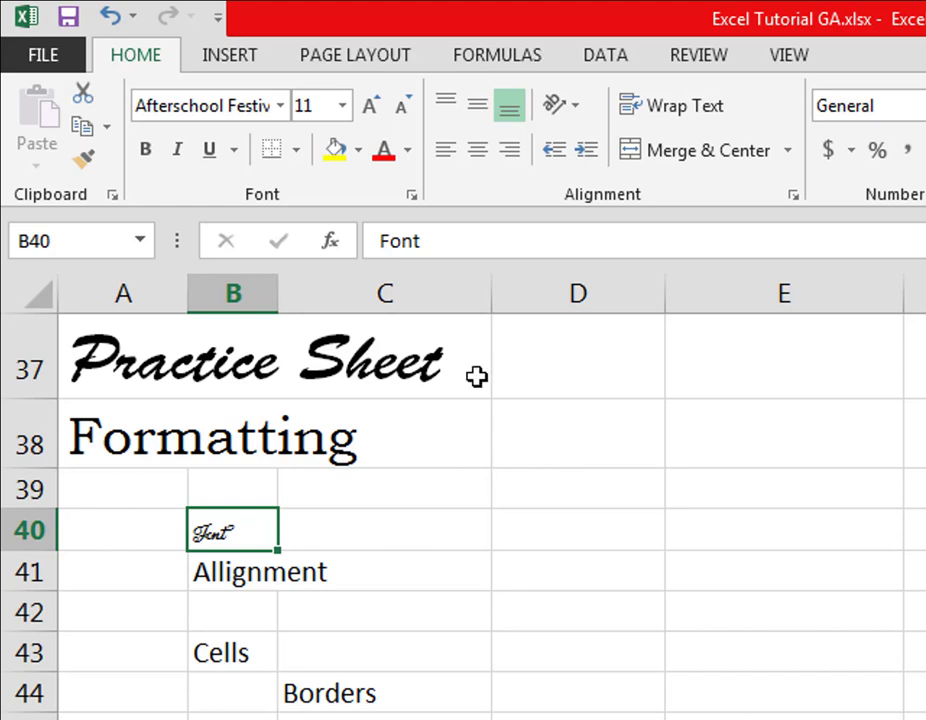
Try font size 48 on cell B40 and settle on size 14.
click(346, 105)
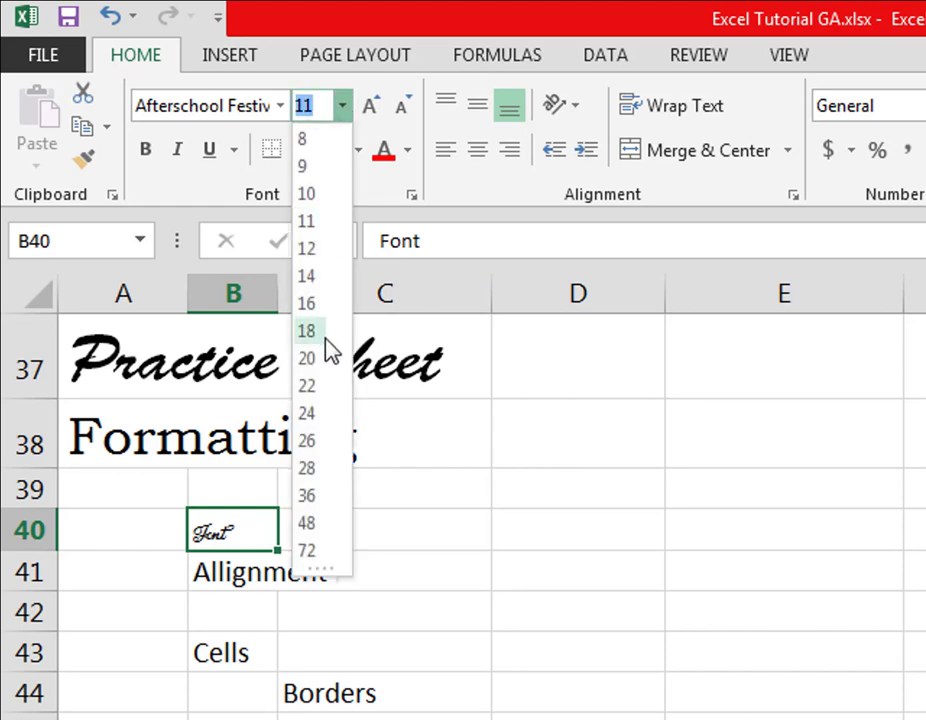
click(318, 524)
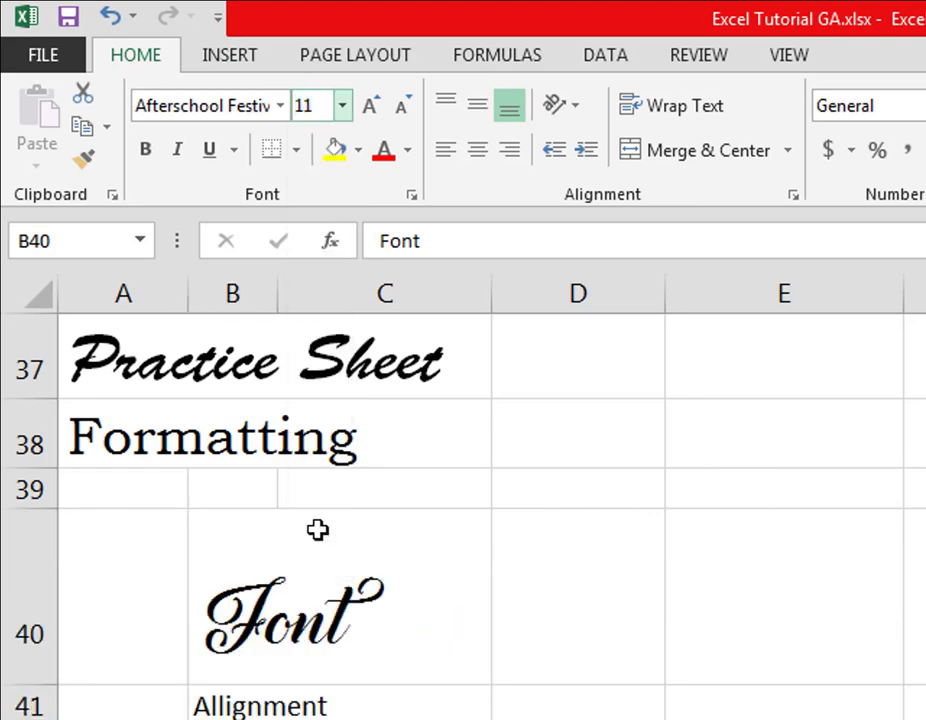
click(342, 107)
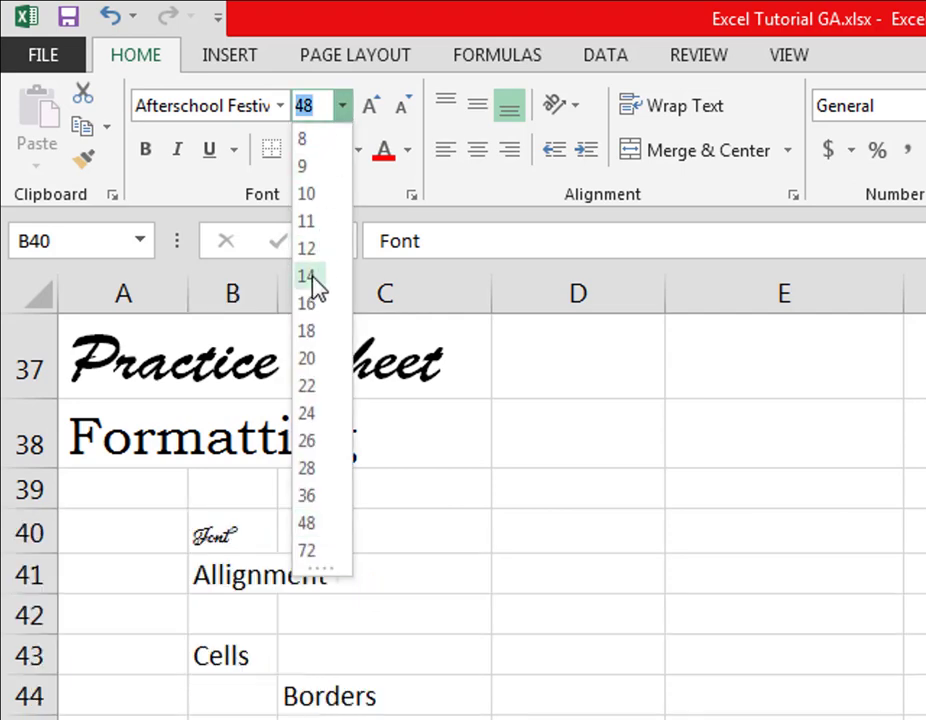
click(316, 276)
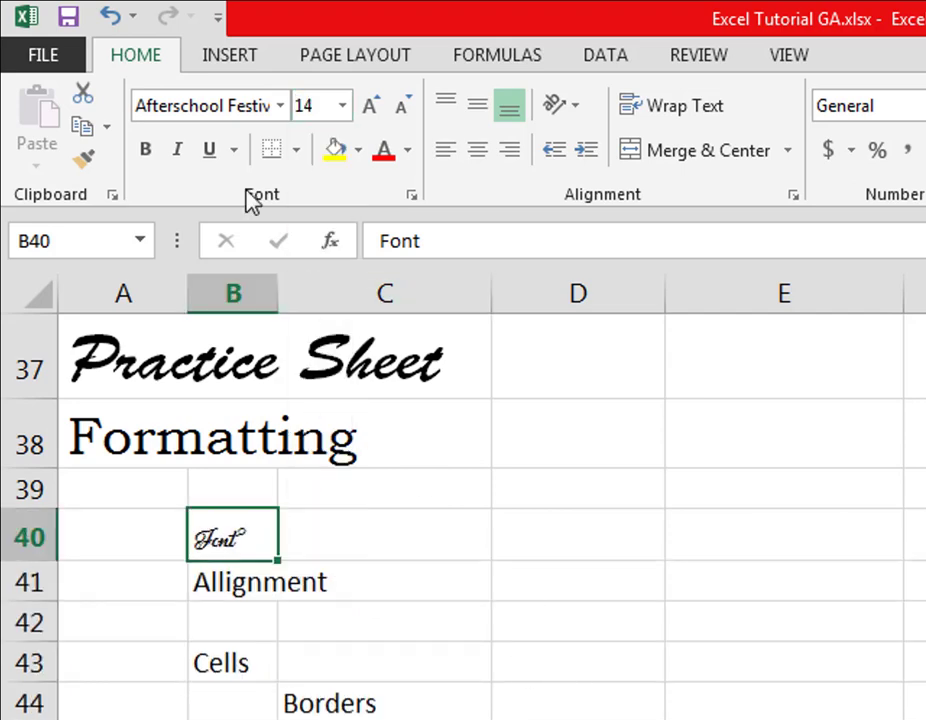
Change the font of cell B40 to Arial Black and keep that cell selected.
click(282, 106)
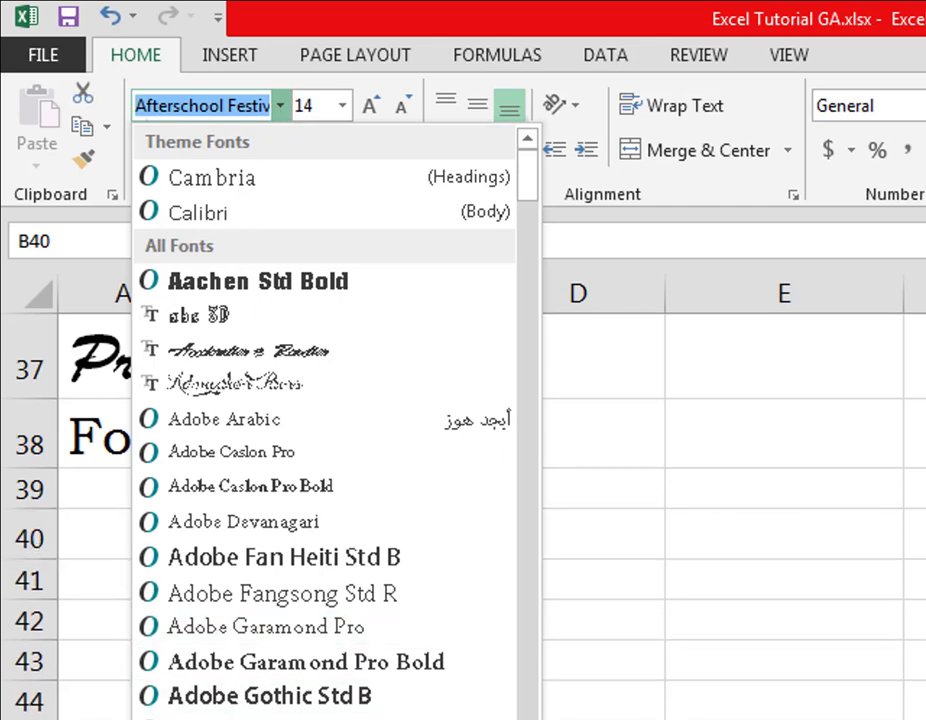
scroll(325, 420, down, 3)
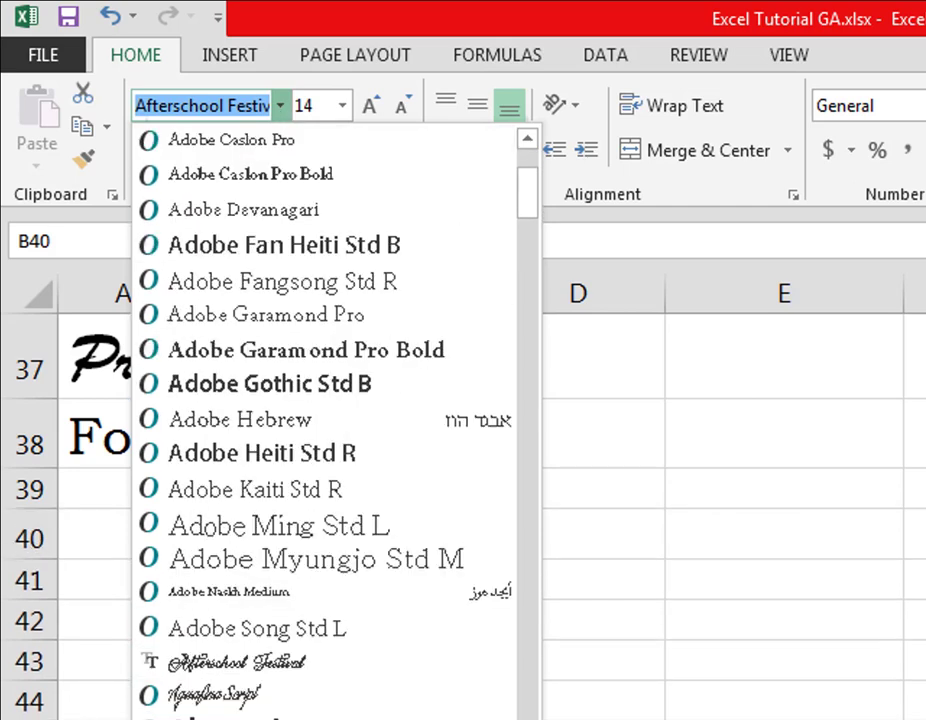
scroll(325, 420, down, 2)
scroll(325, 420, down, 2)
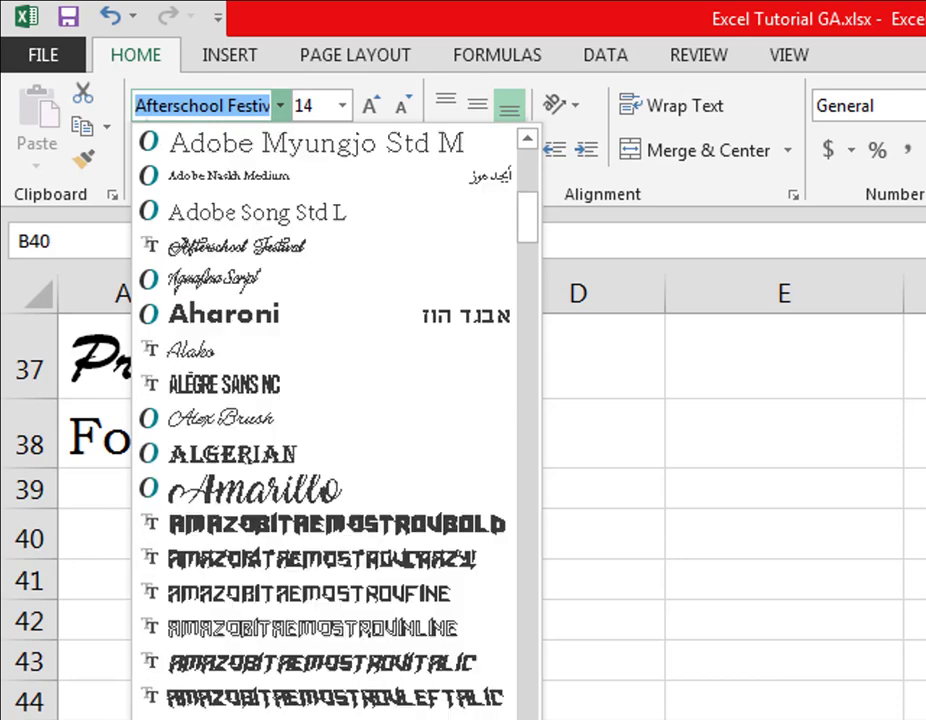
scroll(325, 420, down, 2)
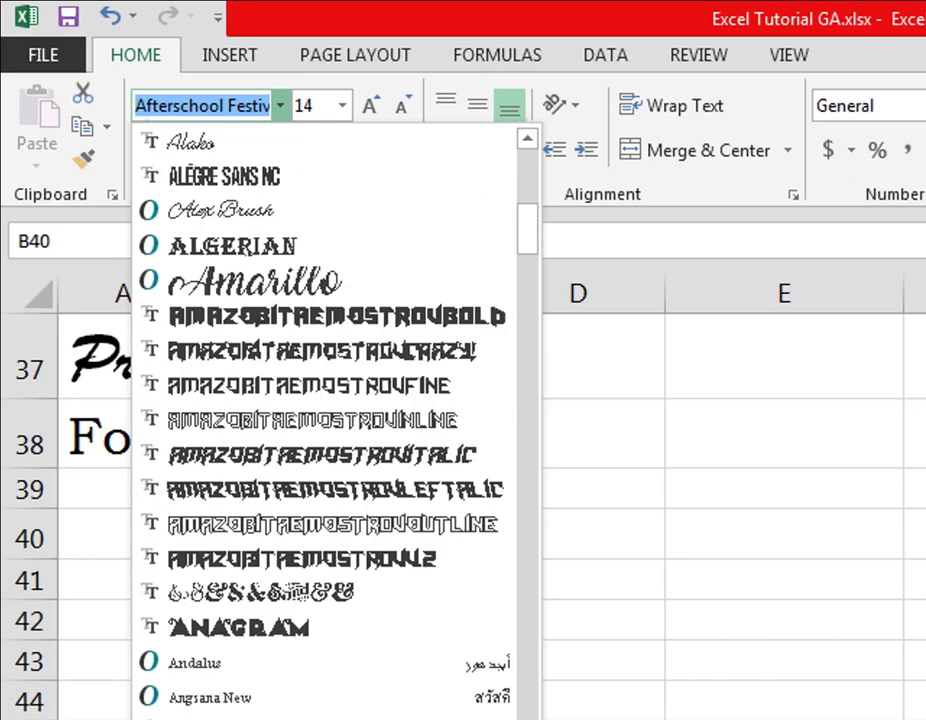
key(Escape)
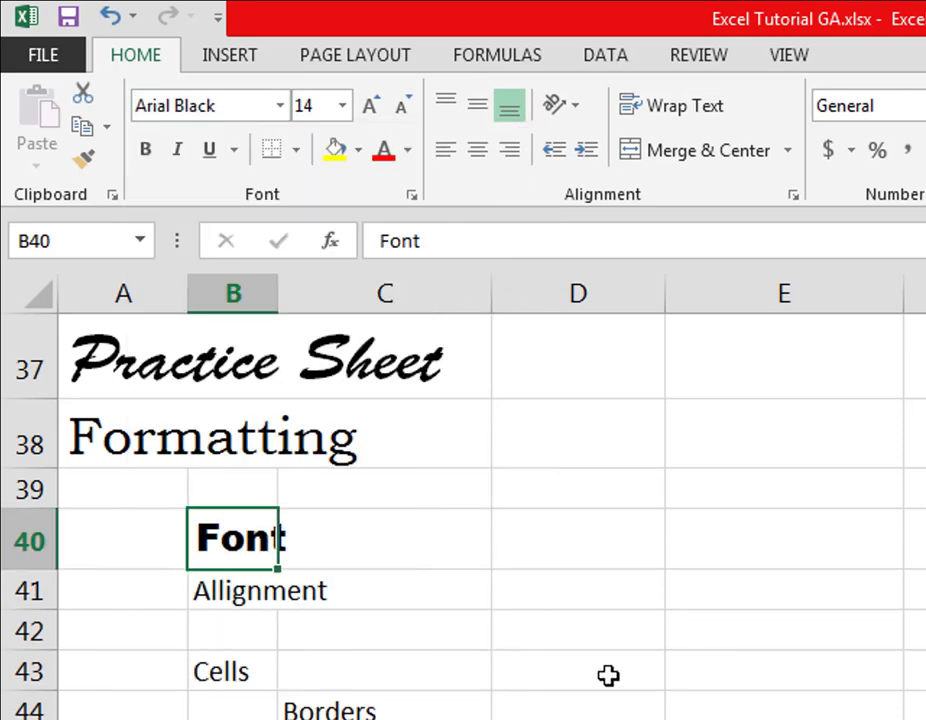
click(405, 622)
click(254, 541)
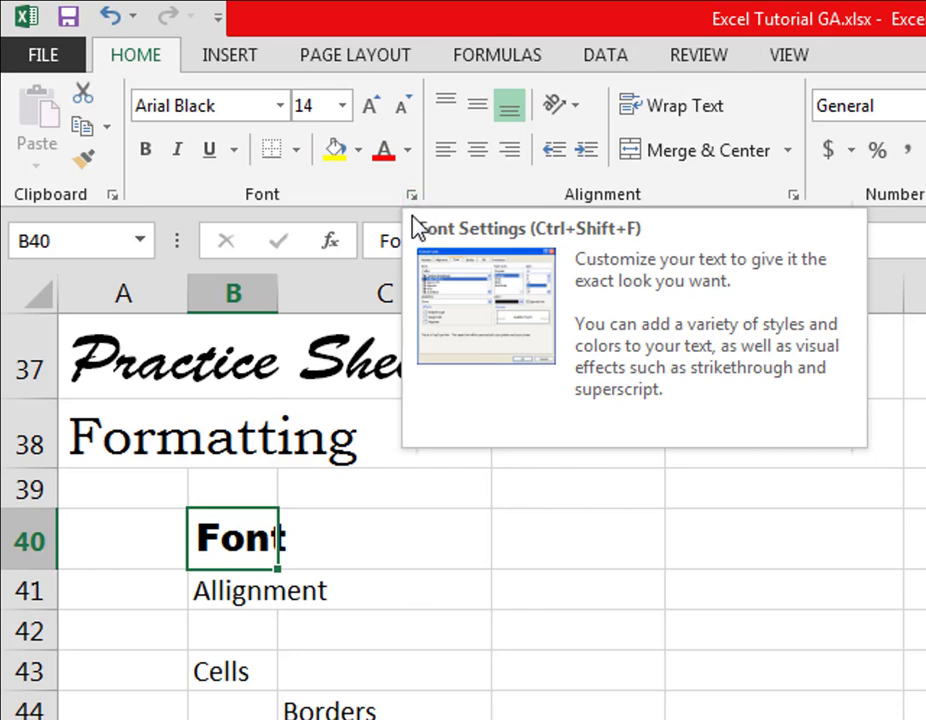
Open the detailed font settings for B40 and preview Italic and sizes 18 and 12, returning to Regular at size 14.
click(411, 196)
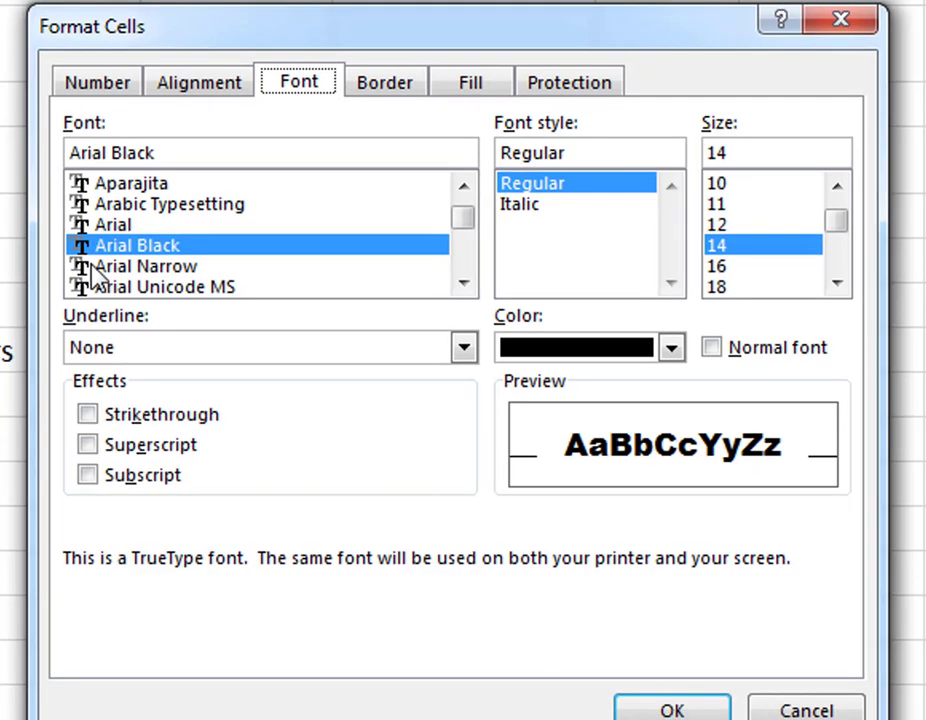
click(533, 210)
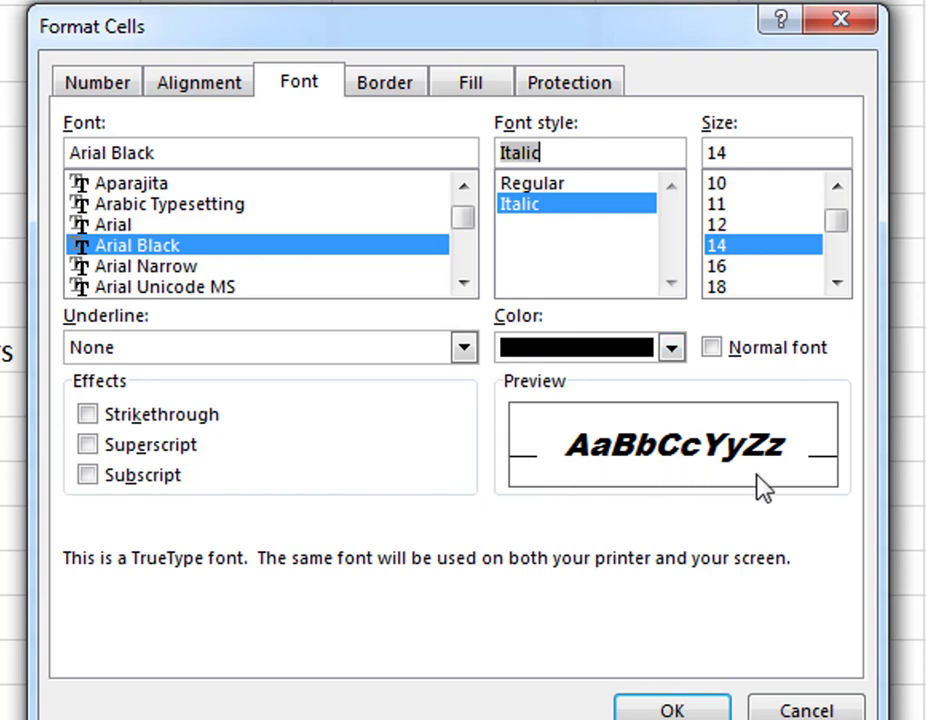
click(547, 189)
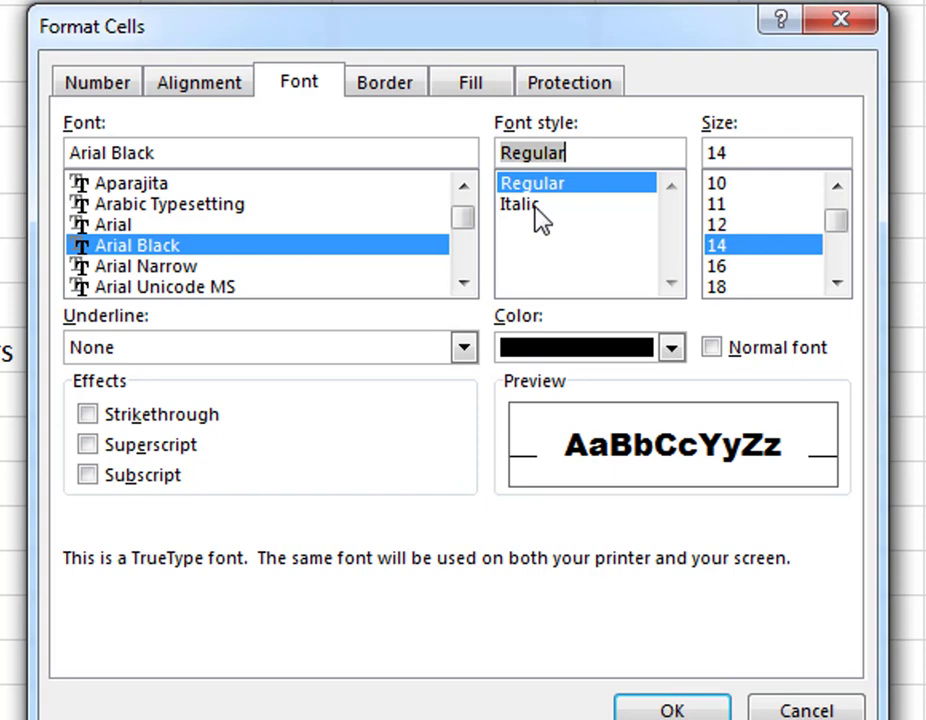
click(538, 210)
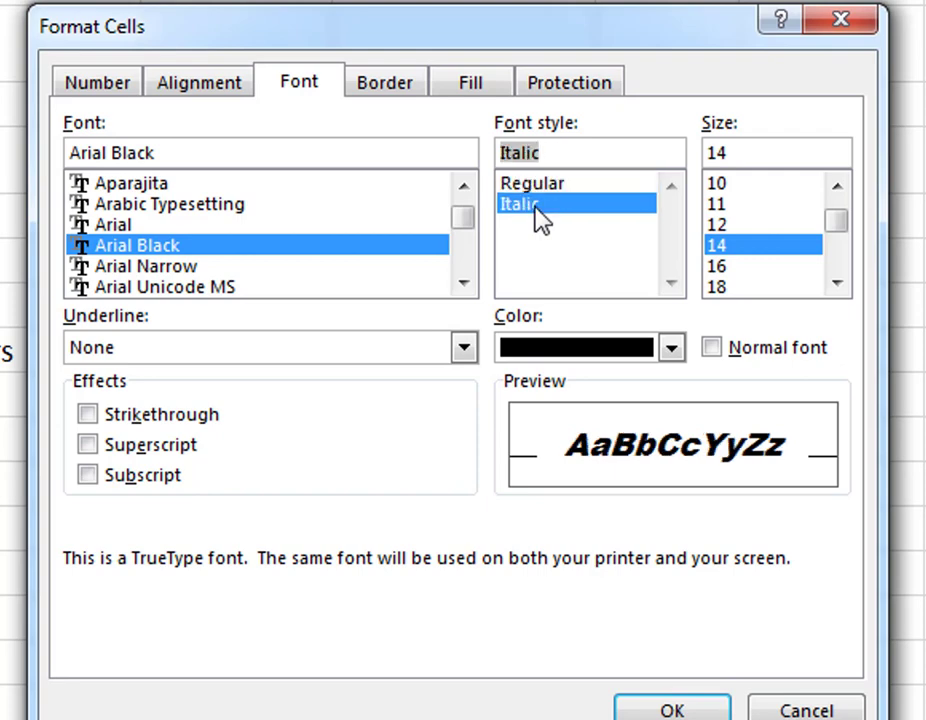
click(741, 289)
click(731, 226)
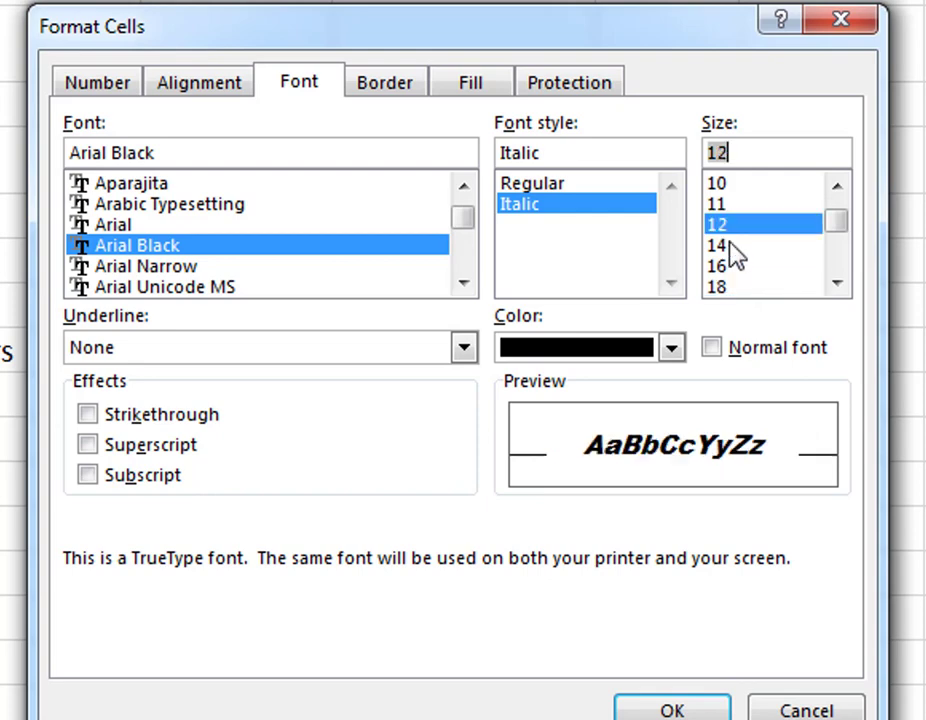
click(730, 245)
click(561, 185)
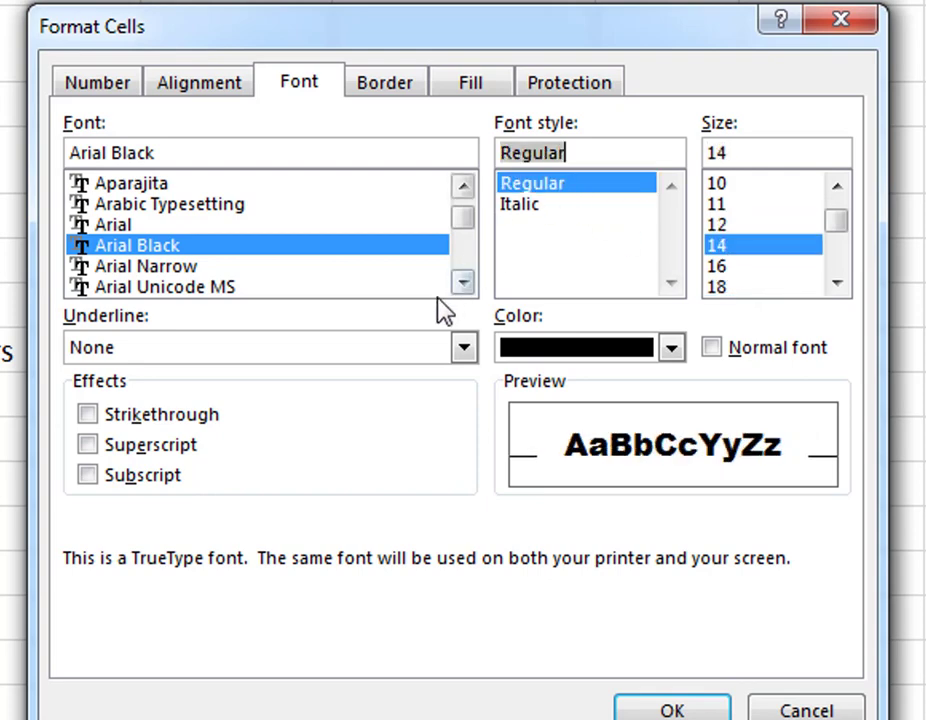
Choose Book Antiqua as the font for cell B40.
click(465, 286)
click(465, 286)
click(465, 286)
click(465, 286)
click(465, 286)
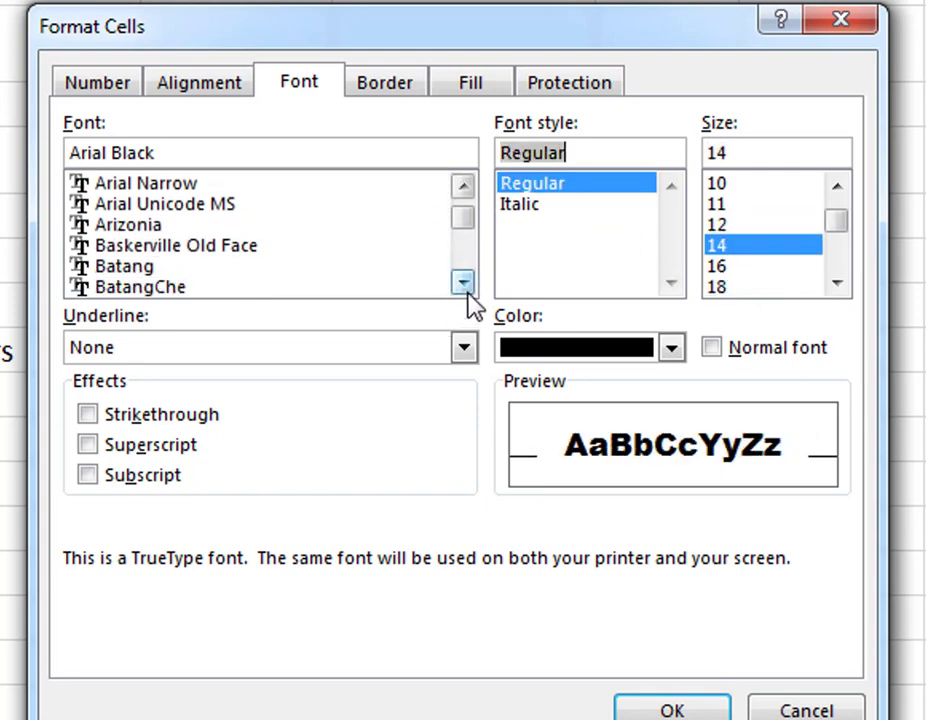
click(465, 286)
click(465, 286)
click(465, 286)
click(465, 286)
click(465, 286)
click(465, 286)
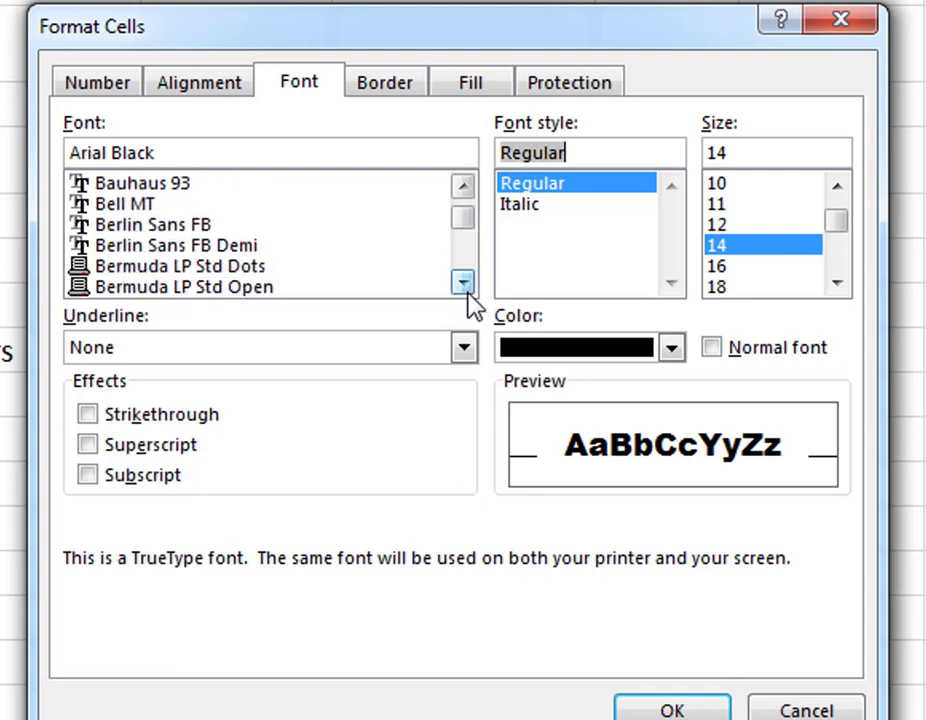
click(465, 286)
click(465, 286)
click(465, 286)
click(465, 286)
click(465, 286)
click(465, 286)
click(465, 286)
click(465, 286)
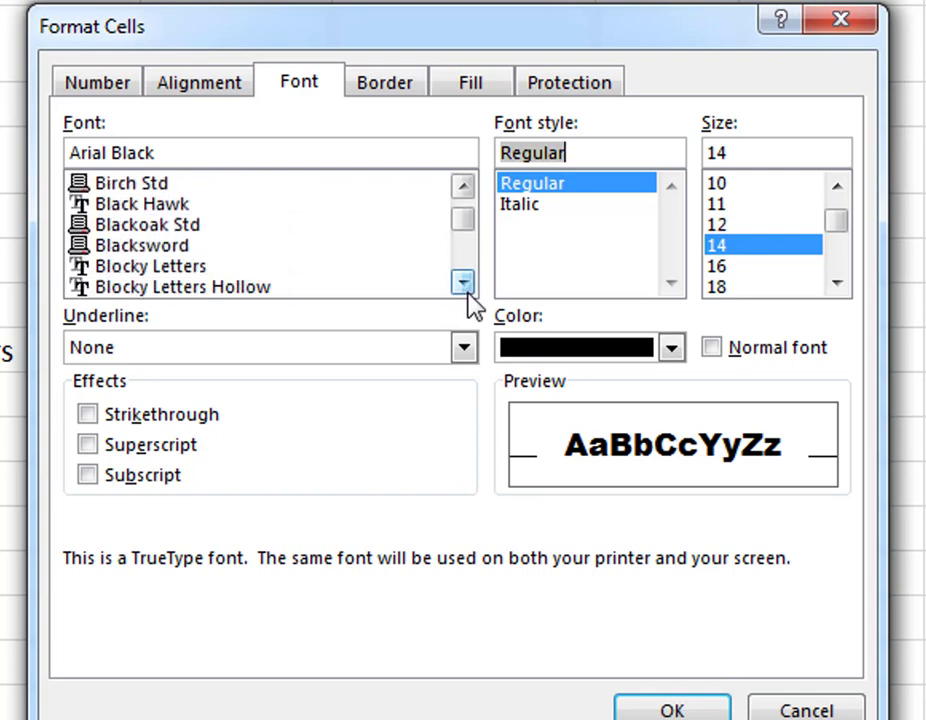
click(465, 286)
click(465, 286)
click(465, 286)
click(465, 286)
click(465, 286)
click(465, 286)
click(465, 286)
click(465, 286)
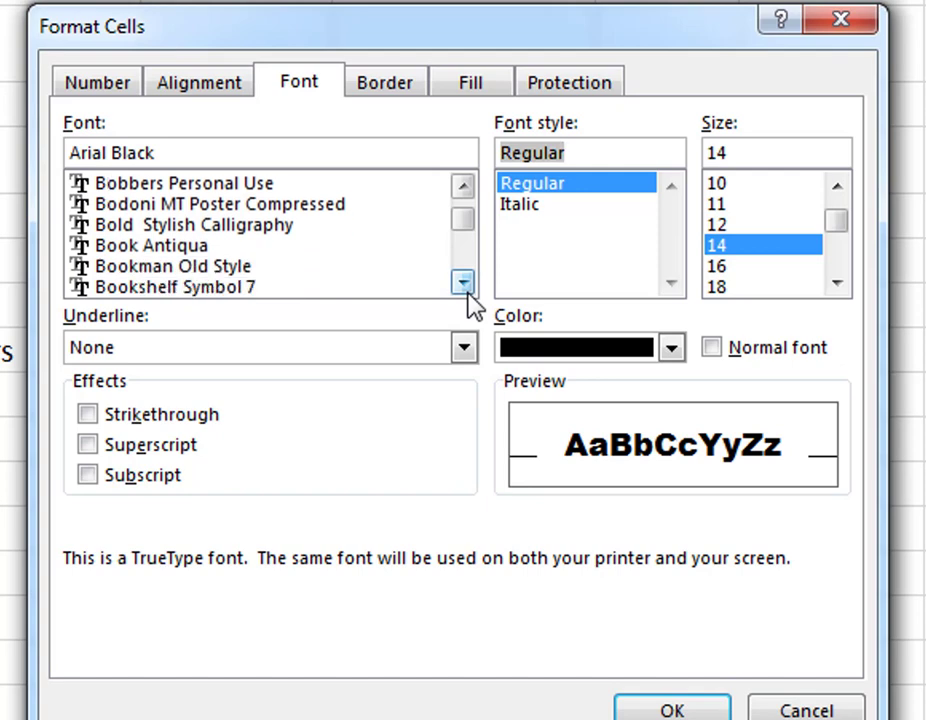
click(140, 255)
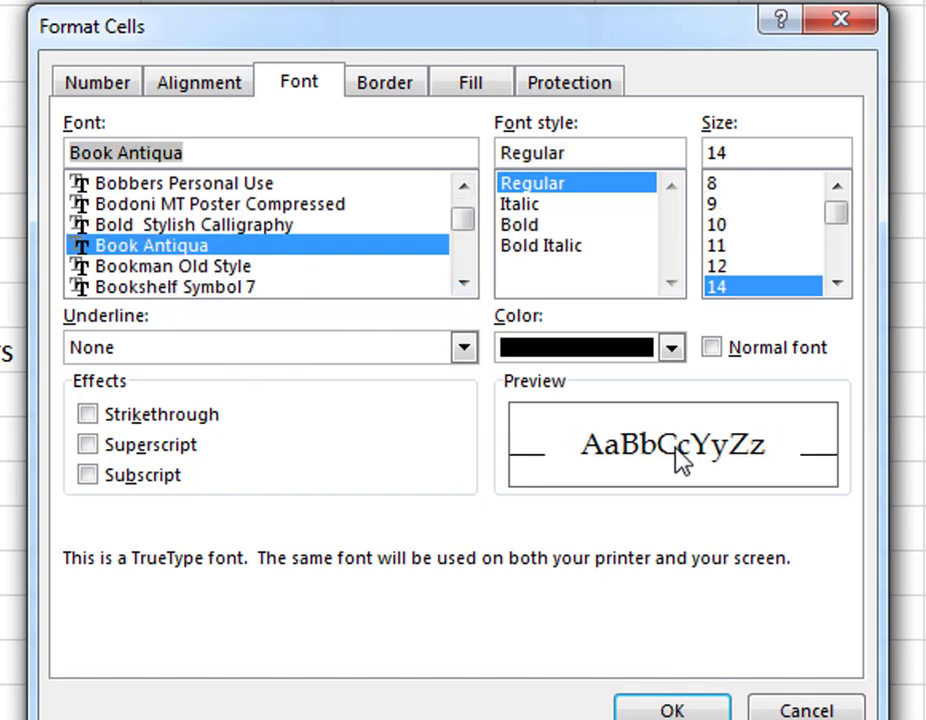
Preview the Italic, Bold and Bold Italic styles of Book Antiqua and return to Regular.
click(537, 208)
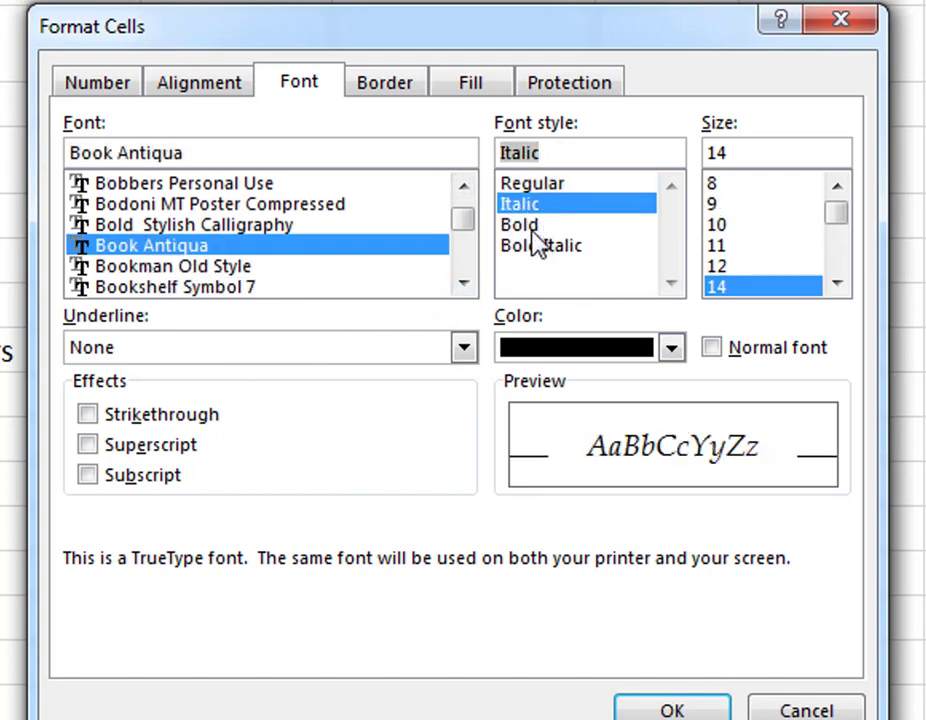
click(535, 226)
click(539, 246)
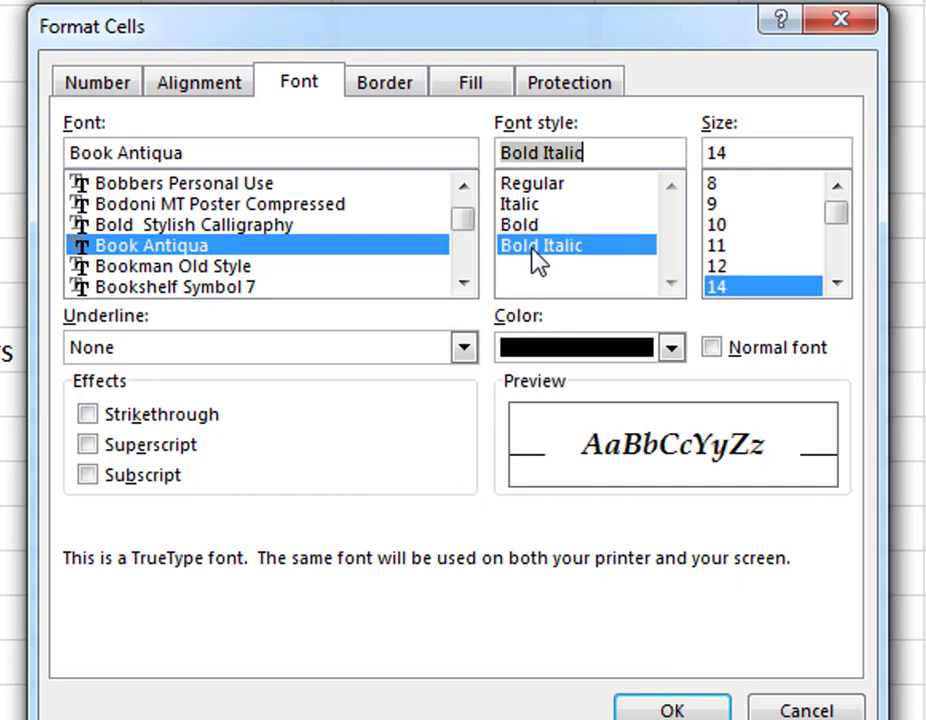
click(531, 186)
Set the font size to 16 for cell B40.
click(838, 286)
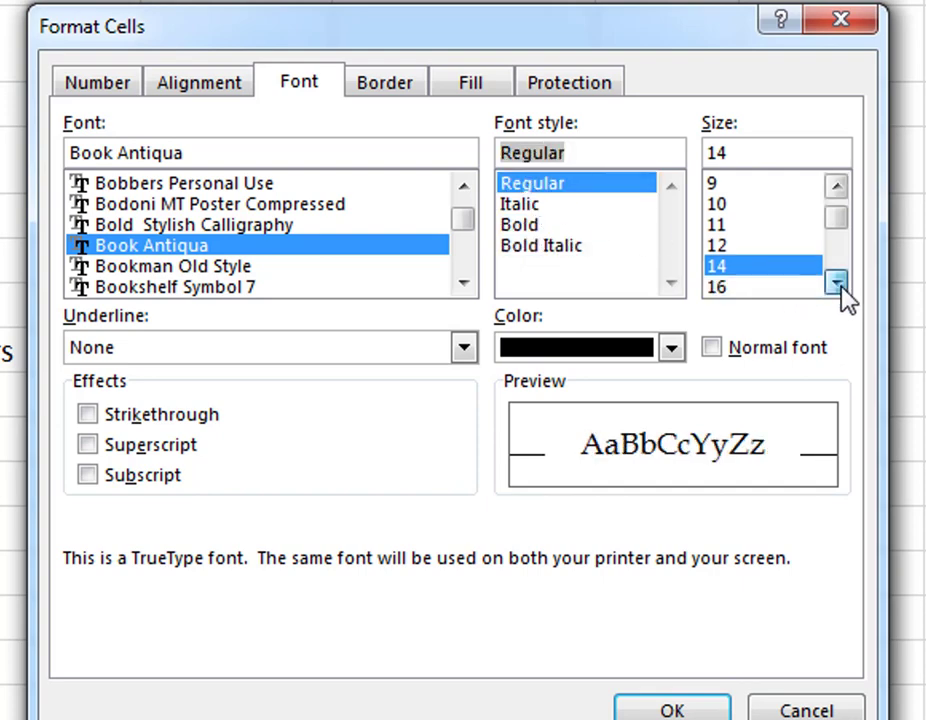
click(752, 289)
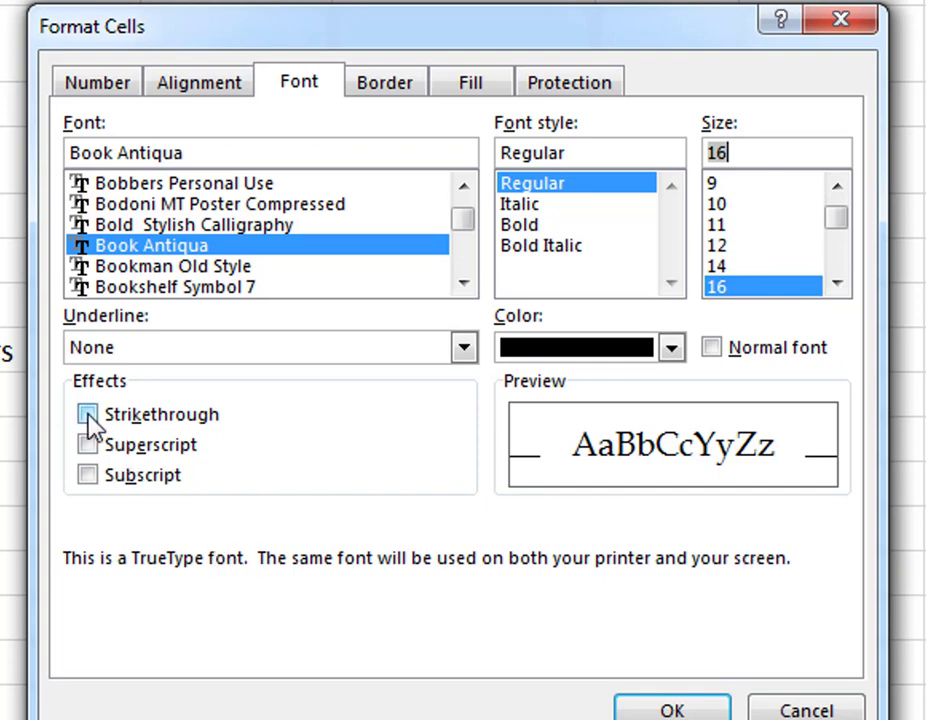
Preview the Single, Double, Single Accounting and Double Accounting underlines in turn and return the underline to None.
click(465, 350)
click(144, 399)
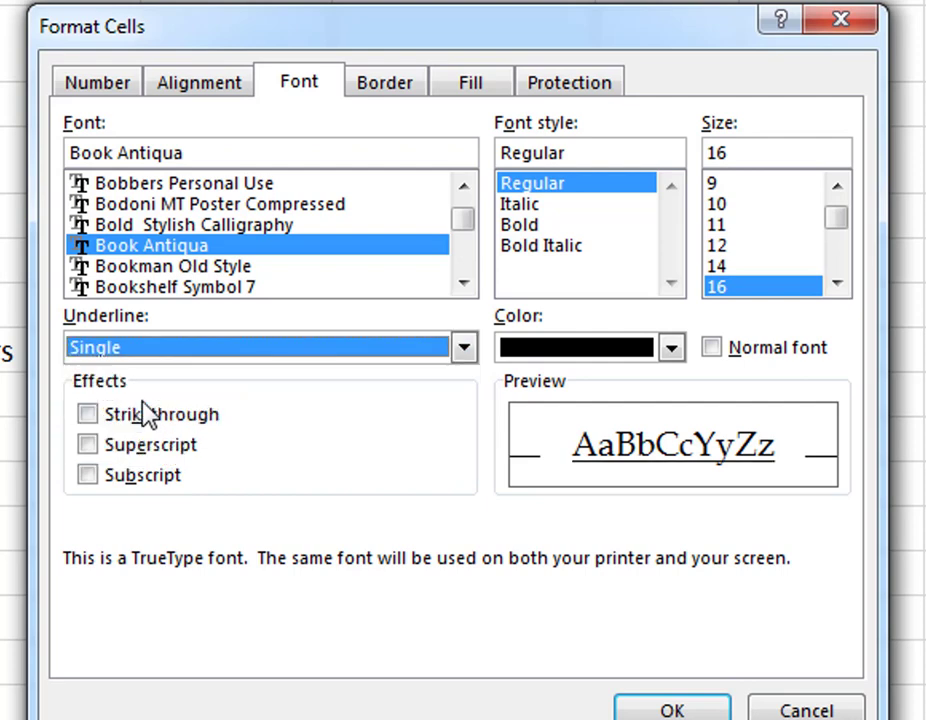
click(463, 348)
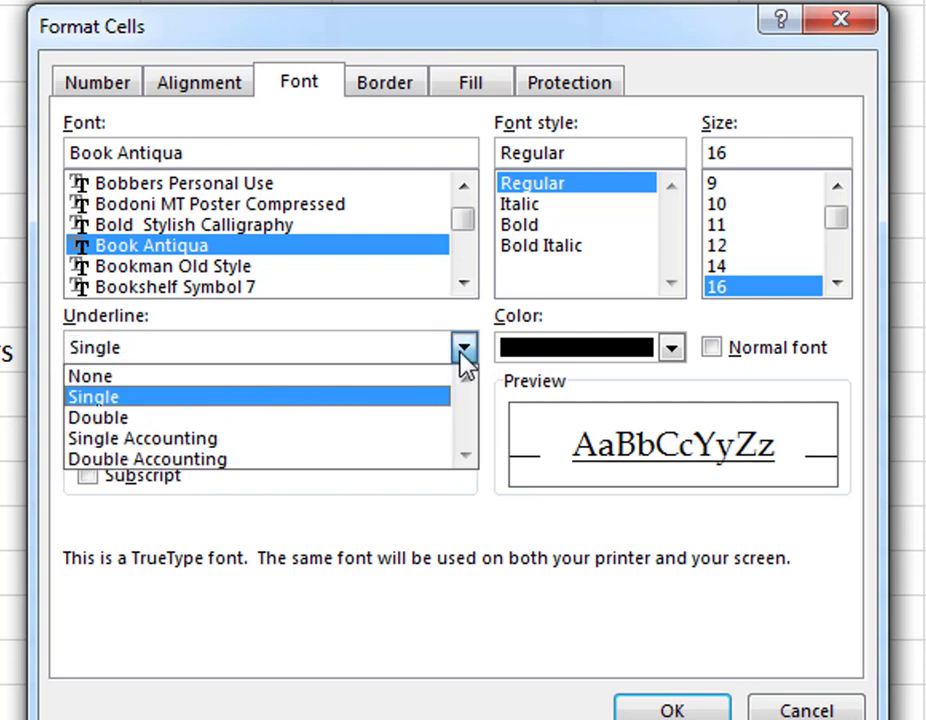
click(177, 420)
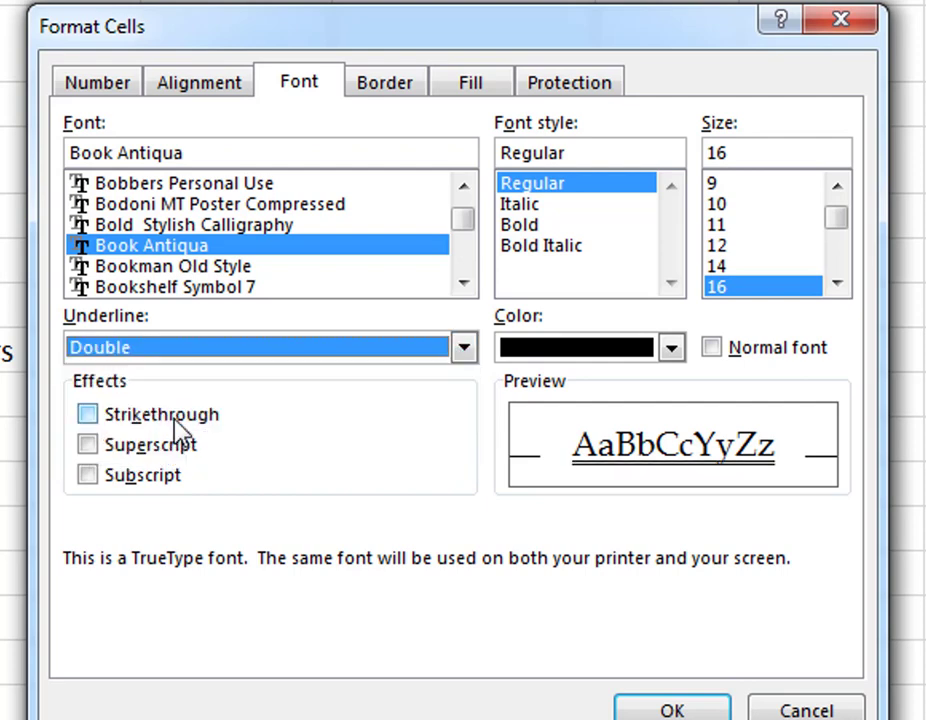
click(466, 348)
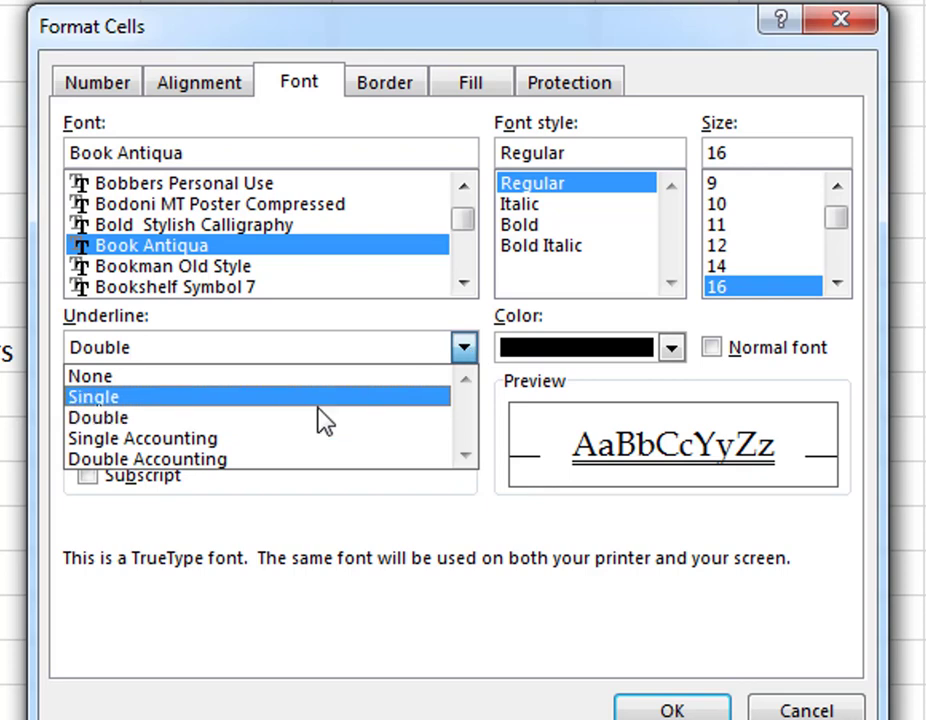
click(235, 442)
click(466, 347)
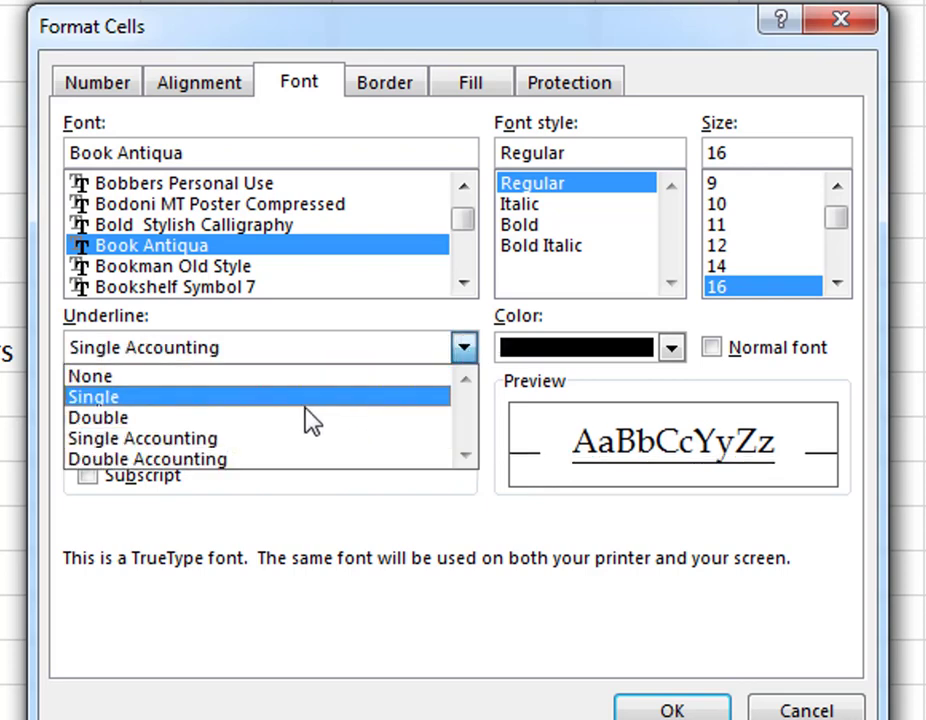
click(268, 459)
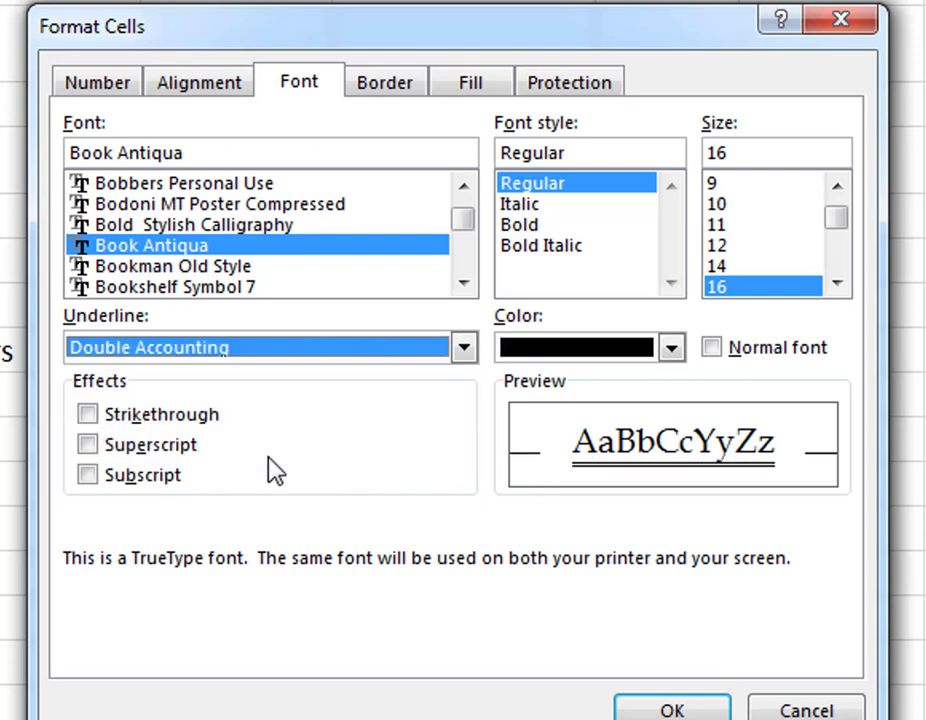
click(470, 352)
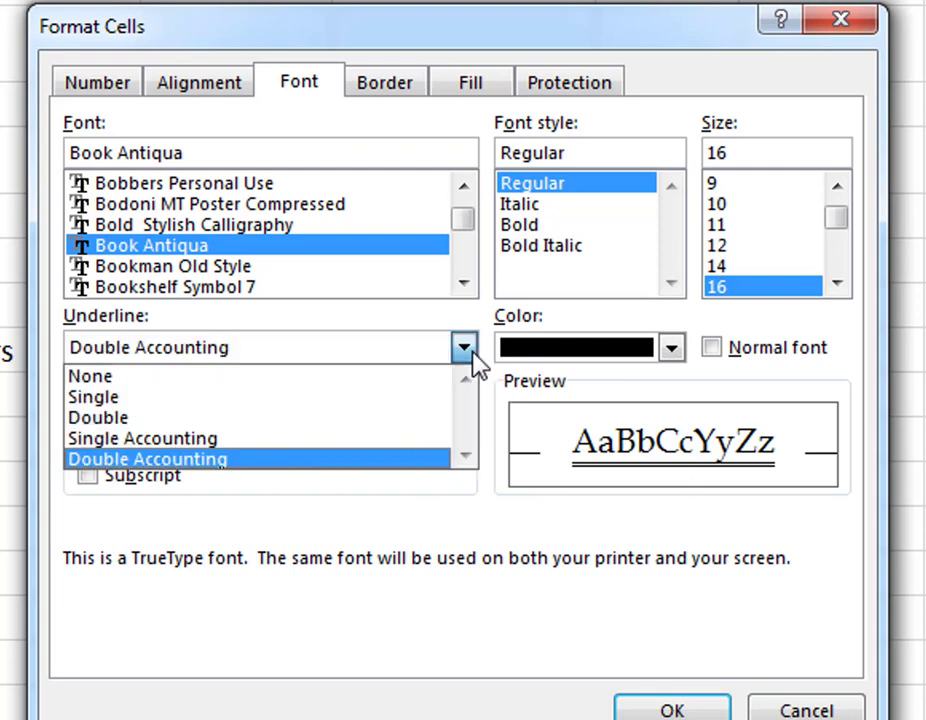
click(351, 379)
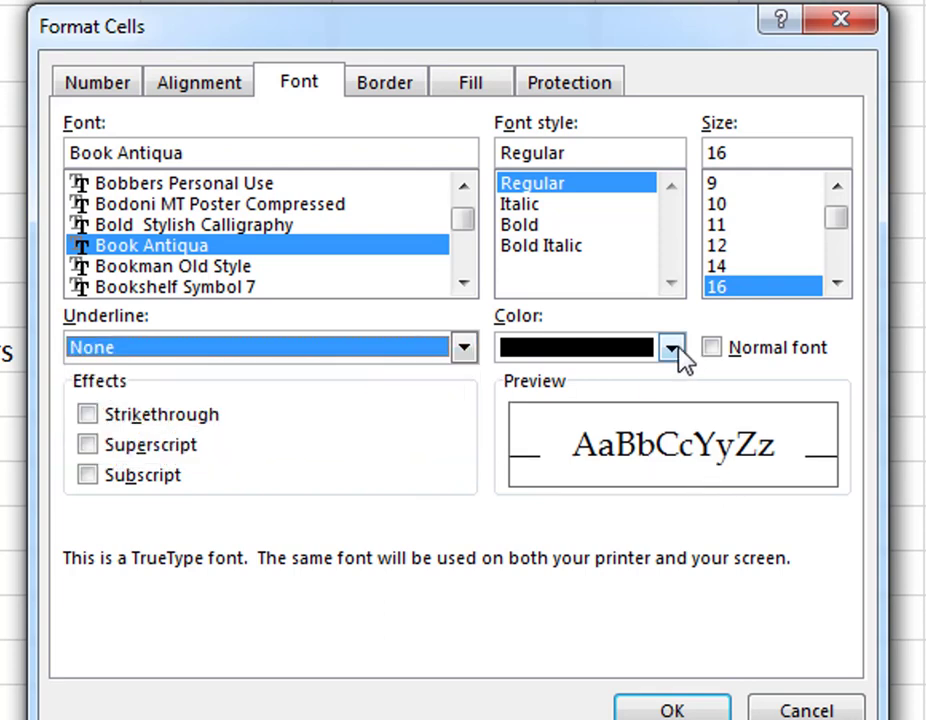
Preview red as the font color and set the color to Automatic.
click(672, 348)
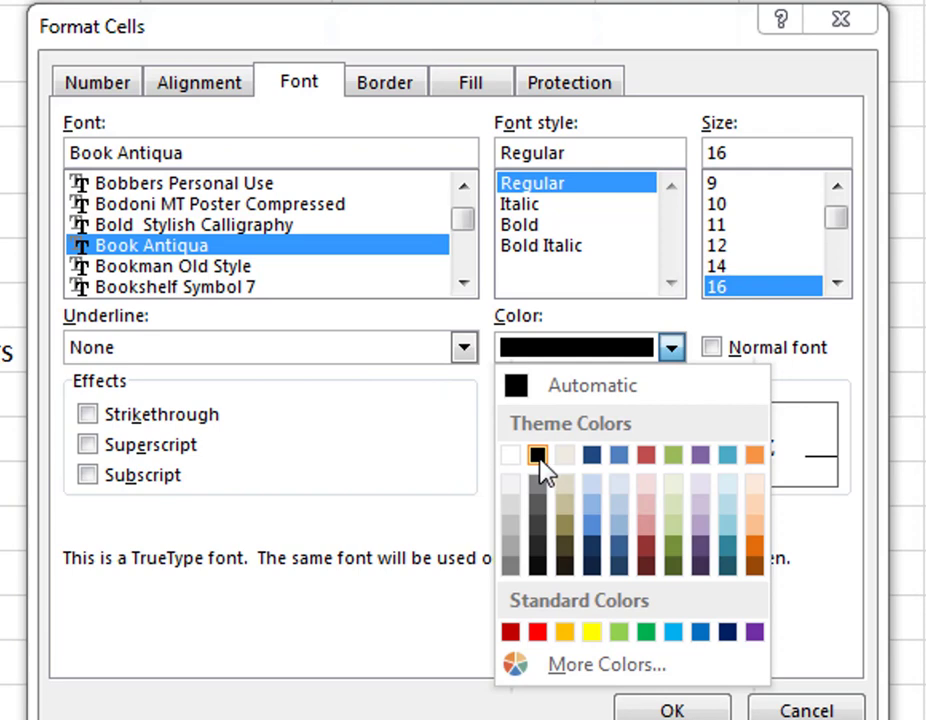
click(538, 632)
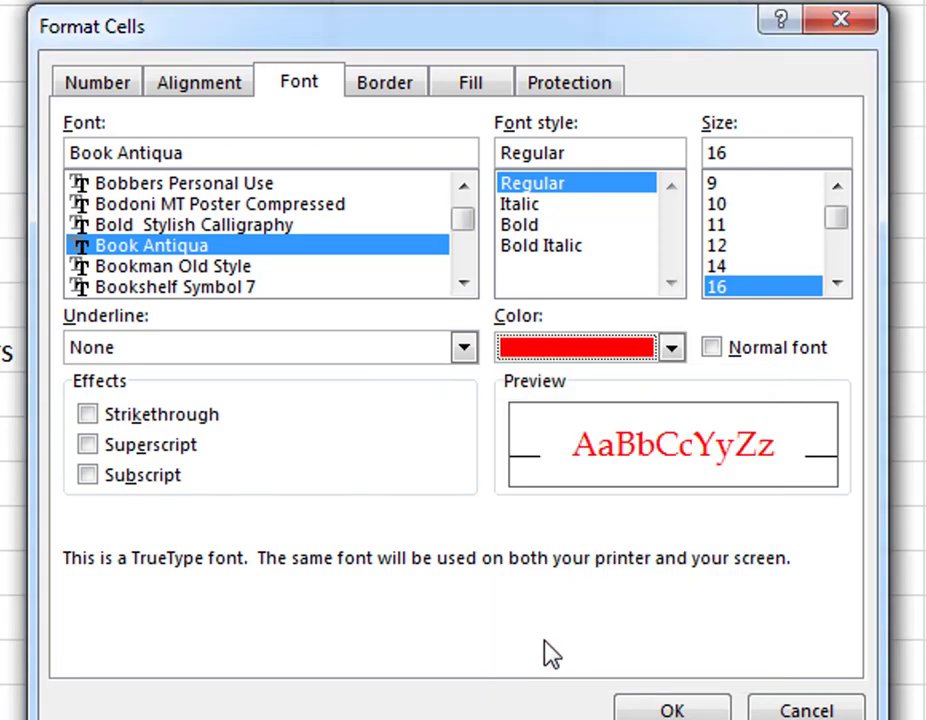
click(672, 348)
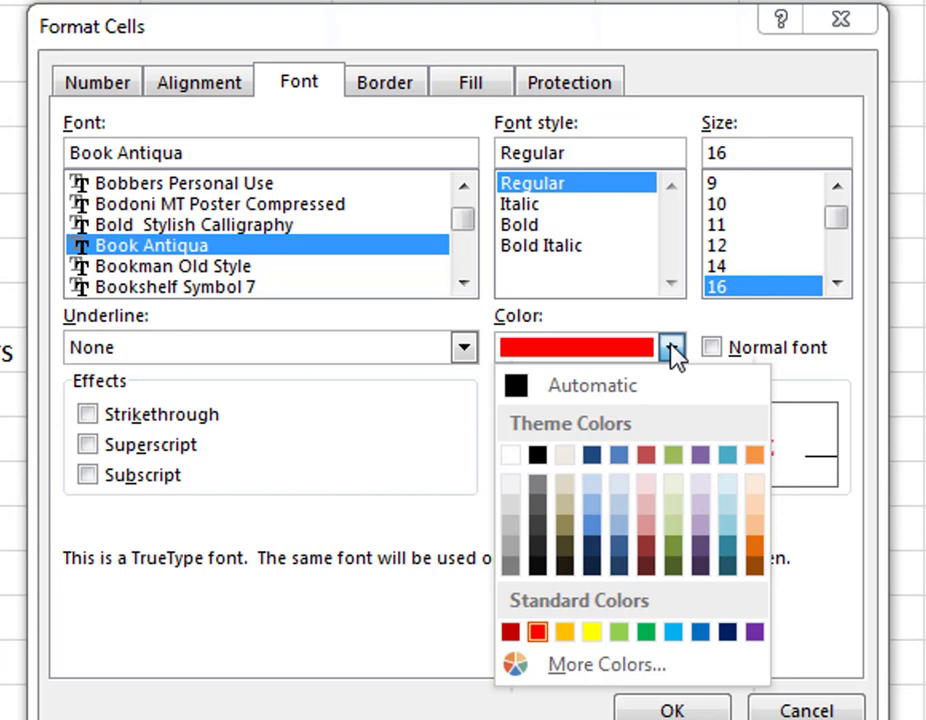
click(556, 404)
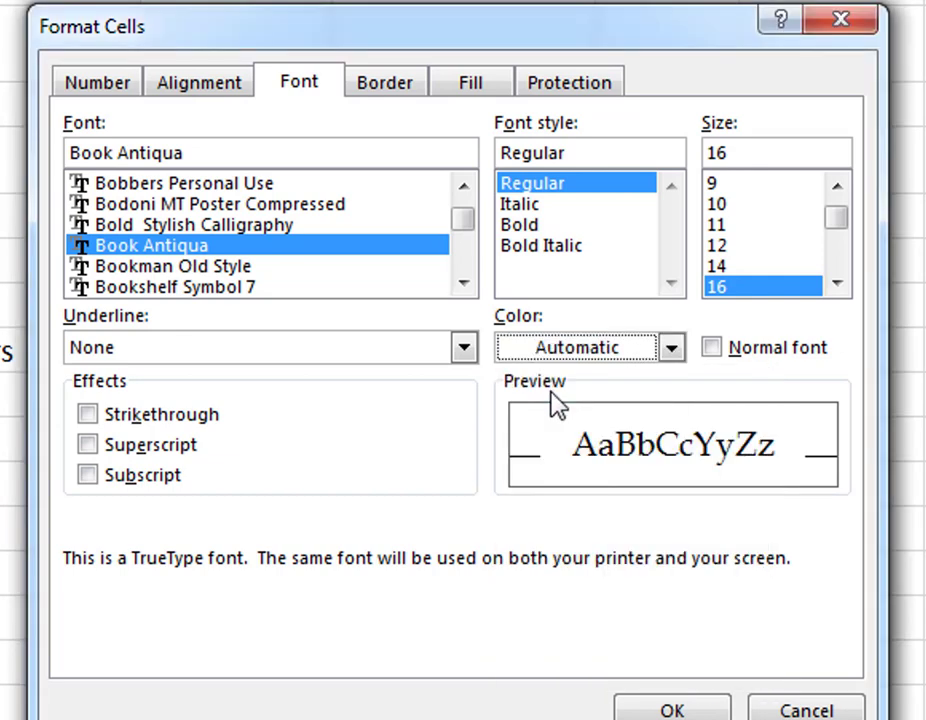
click(674, 356)
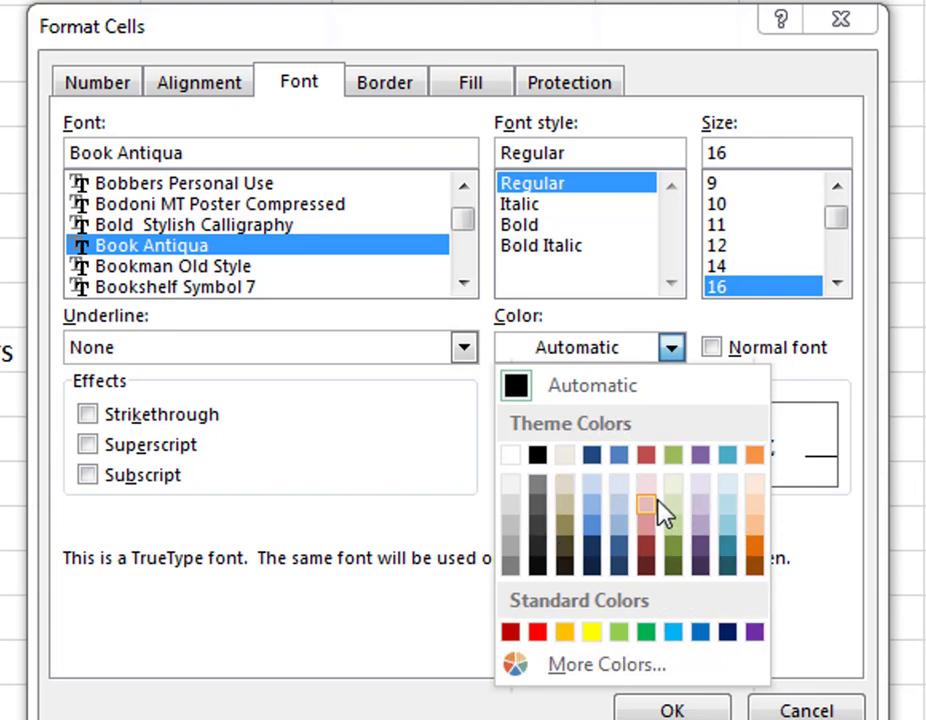
click(613, 387)
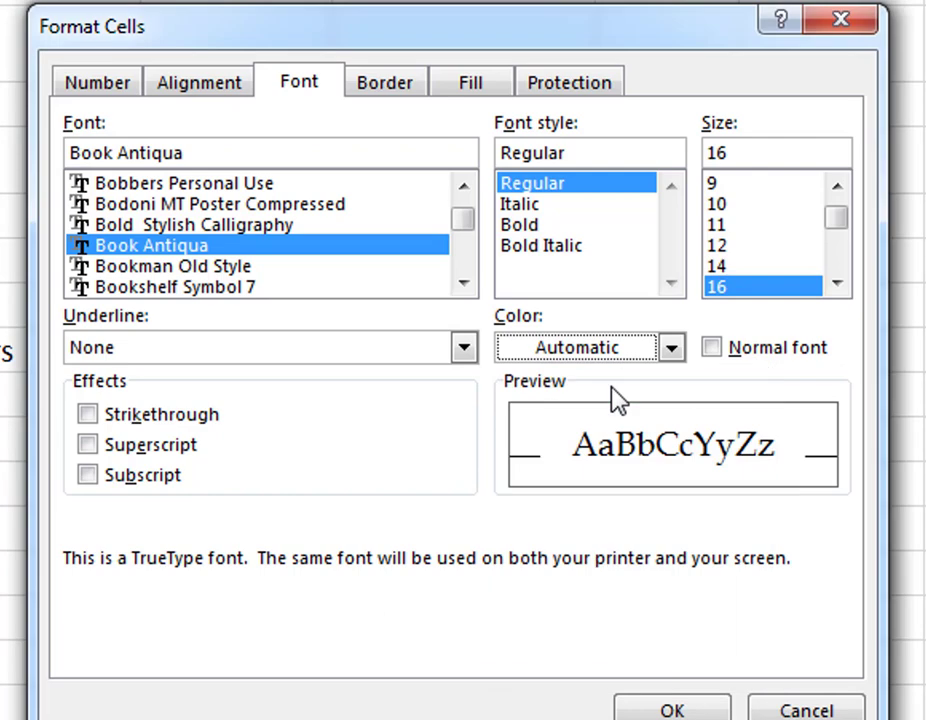
Preview the Strikethrough, Superscript and Subscript effects, leave all three off, and apply the font settings to cell B40.
click(90, 418)
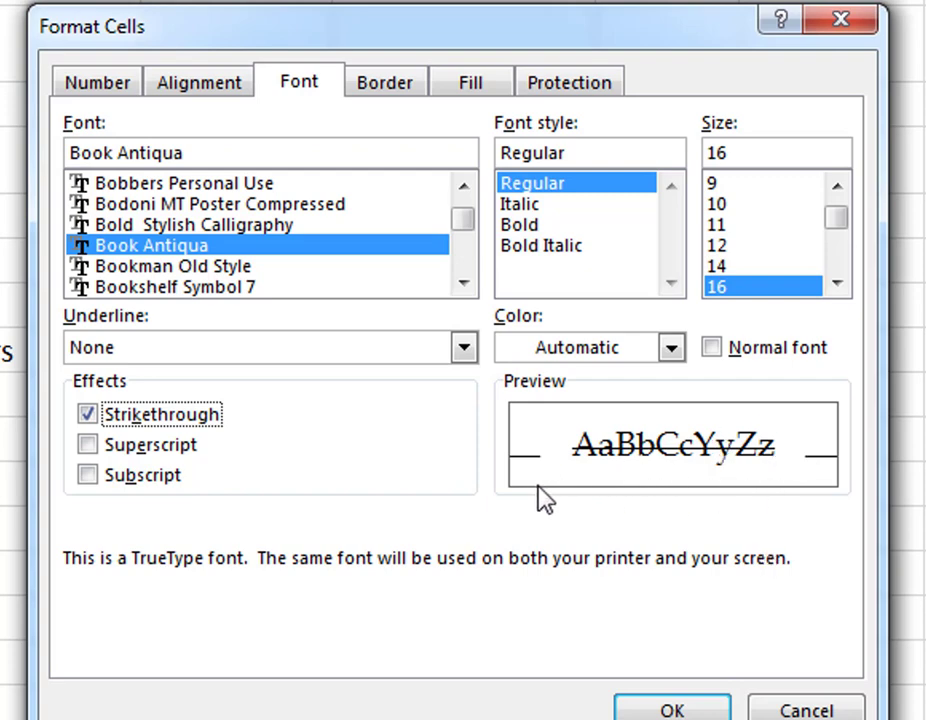
click(89, 415)
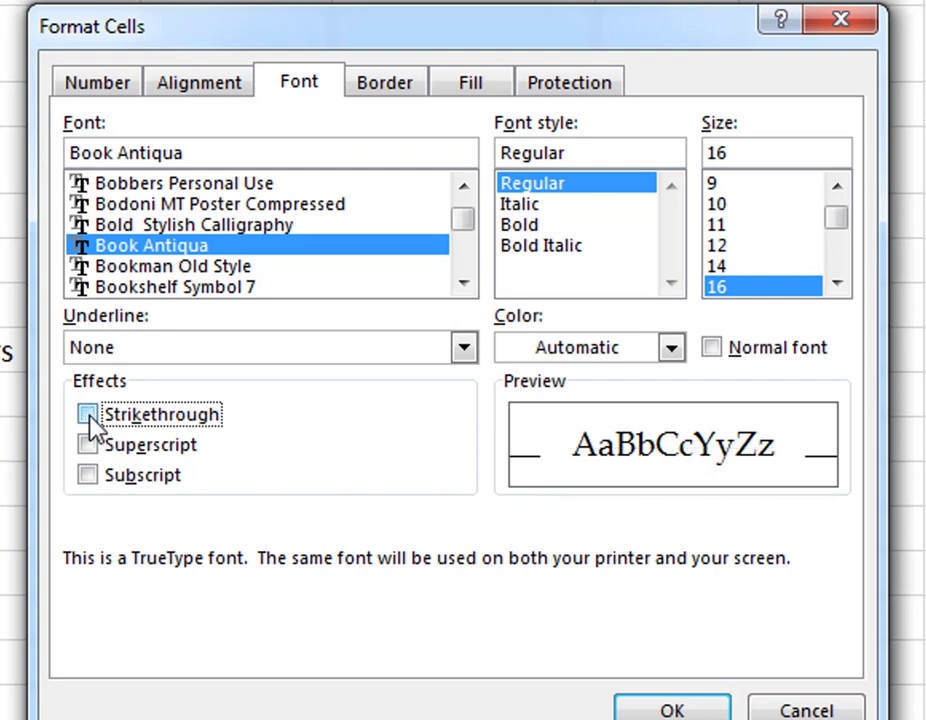
click(88, 447)
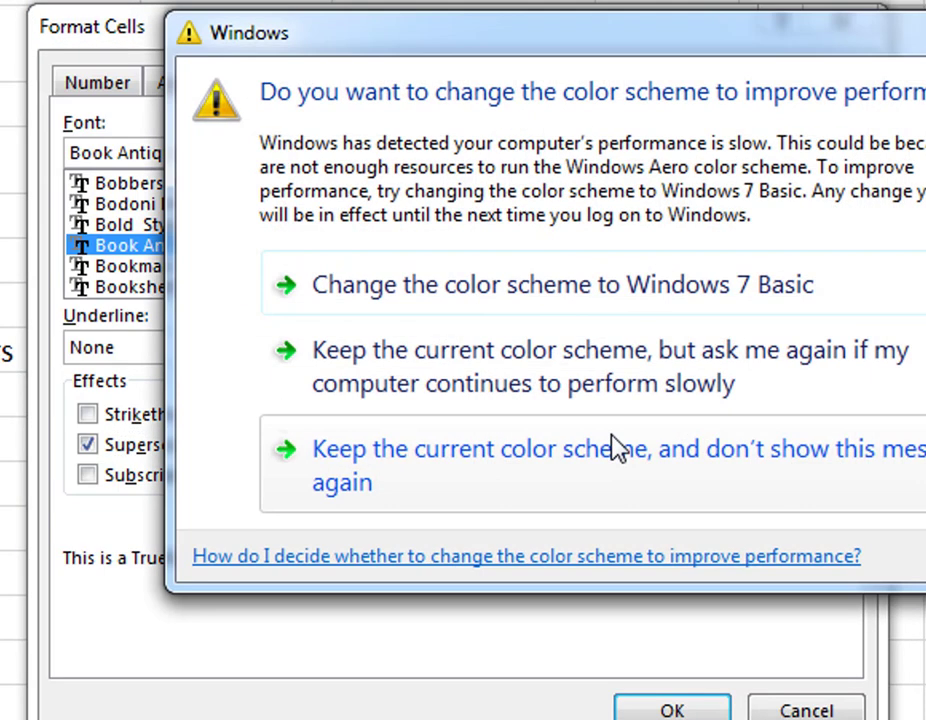
click(617, 448)
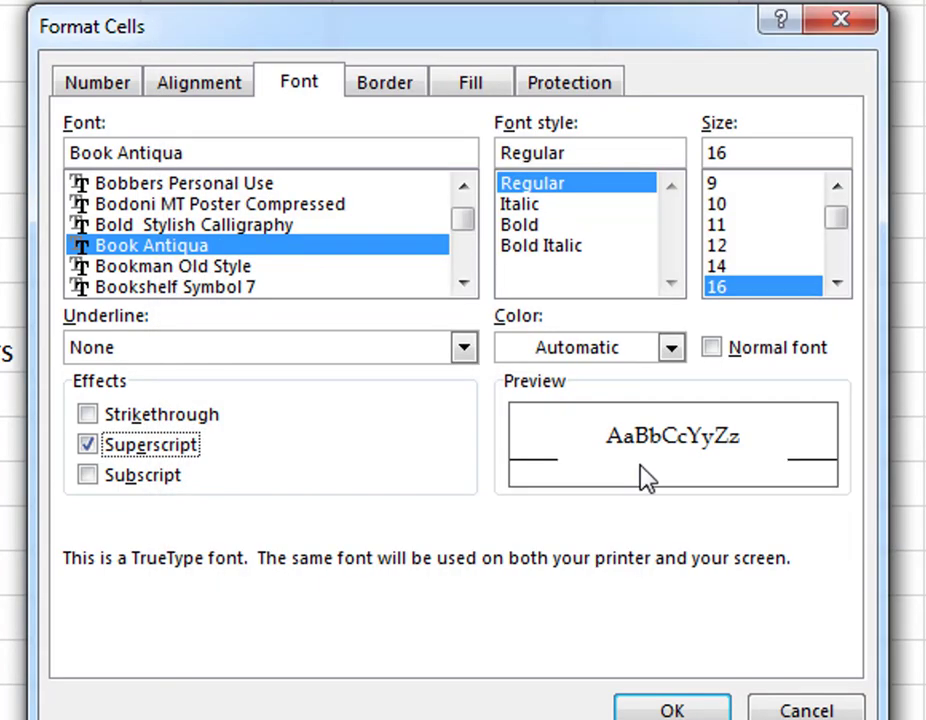
click(88, 445)
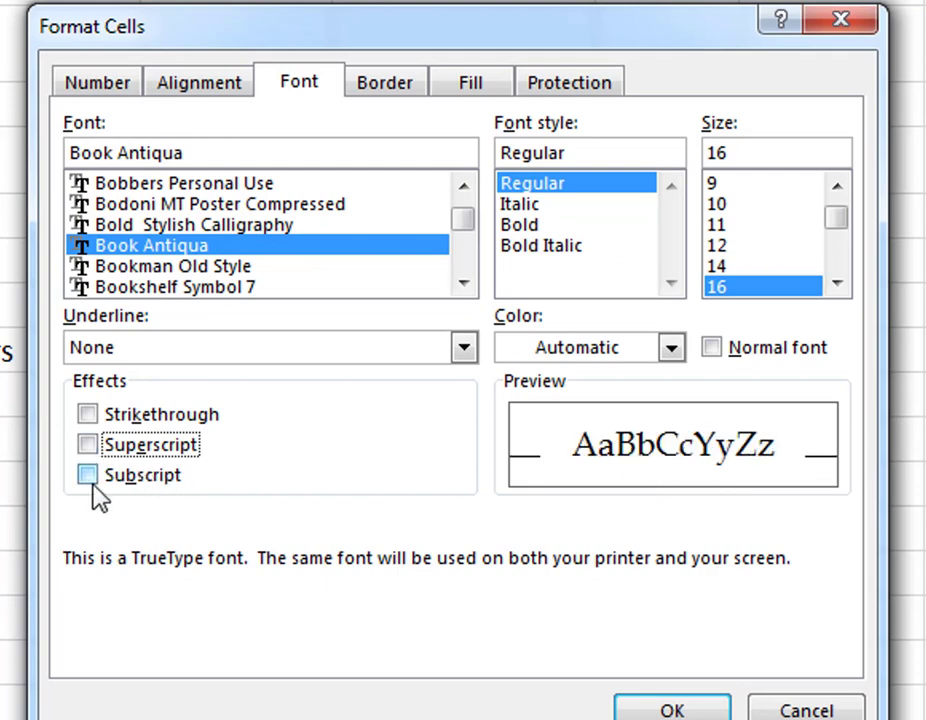
click(88, 476)
click(88, 476)
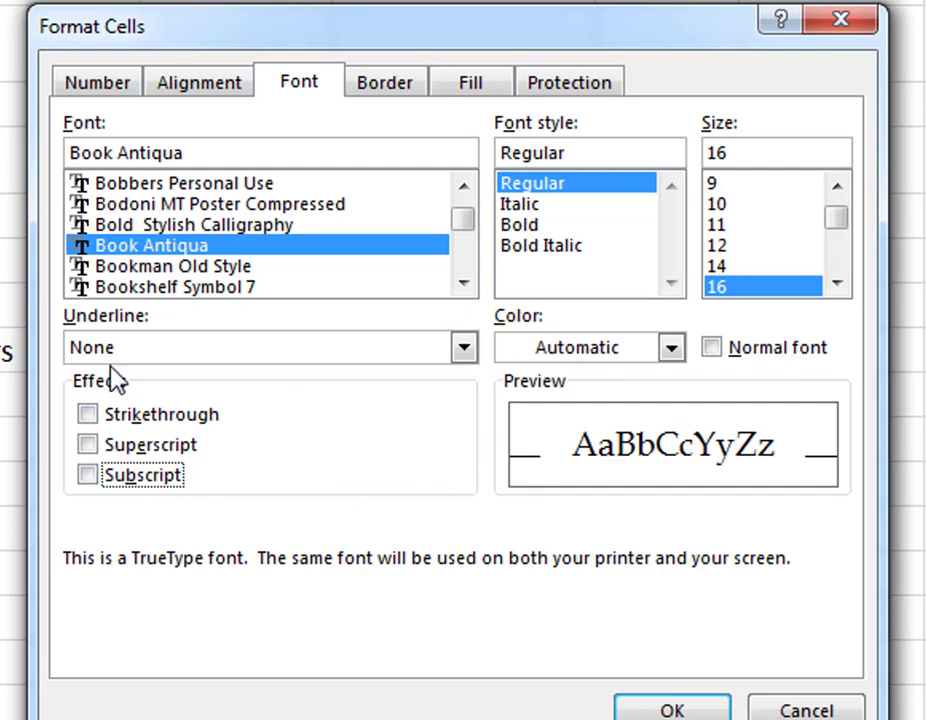
click(697, 714)
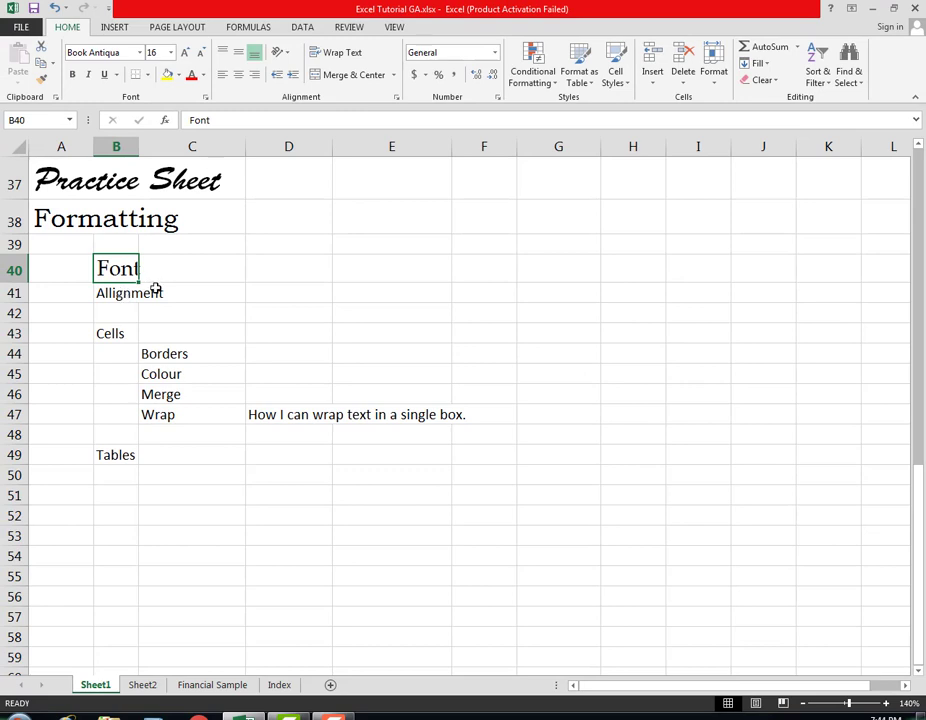
Underline the text in cell B40 and deselect the cell to view it.
click(118, 293)
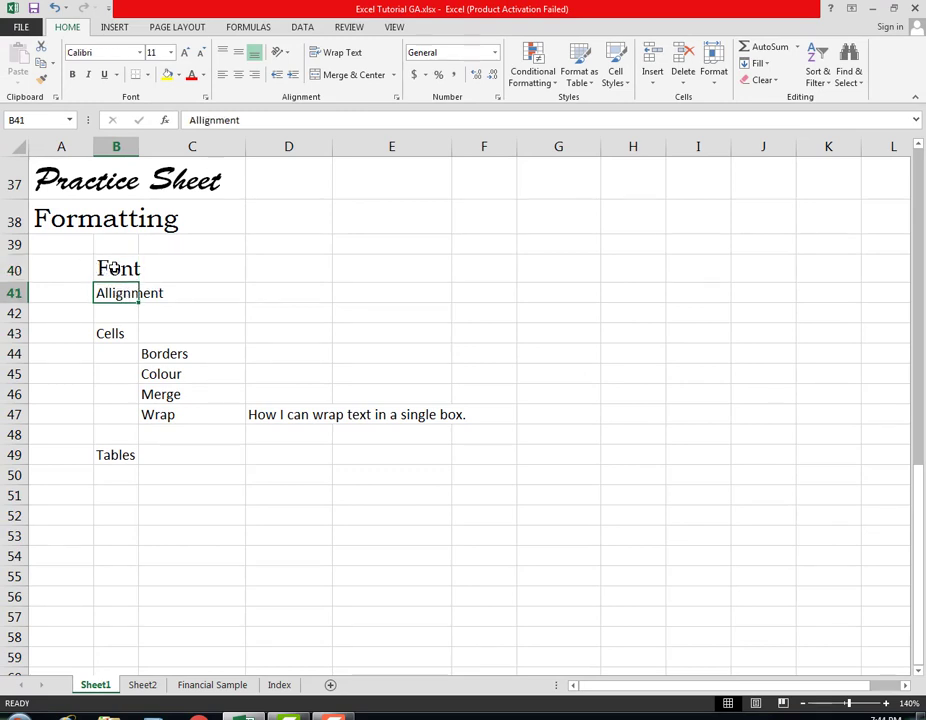
click(114, 265)
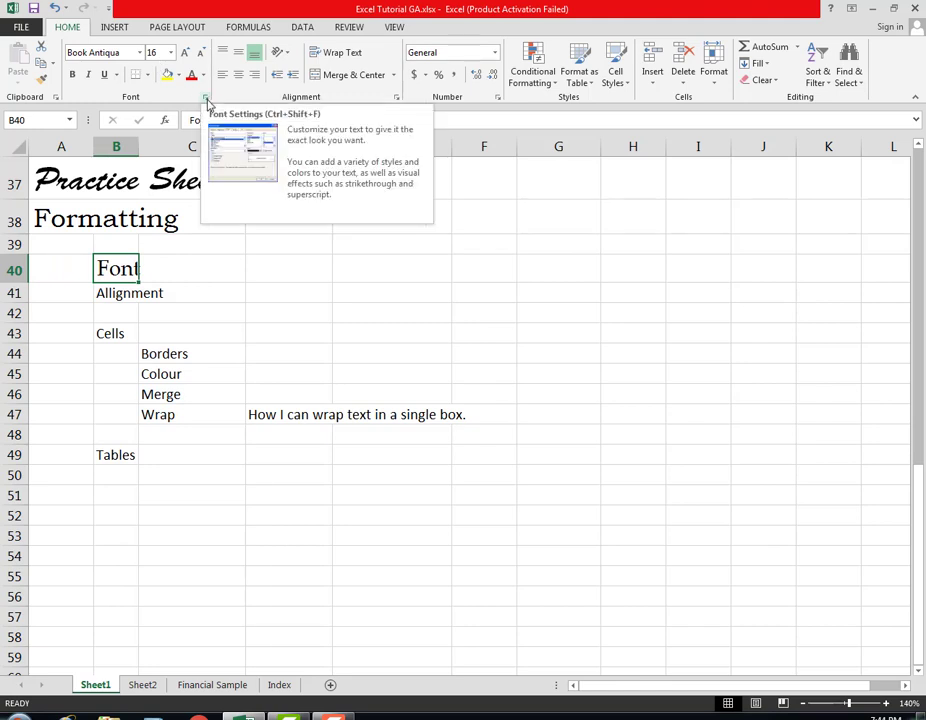
click(104, 75)
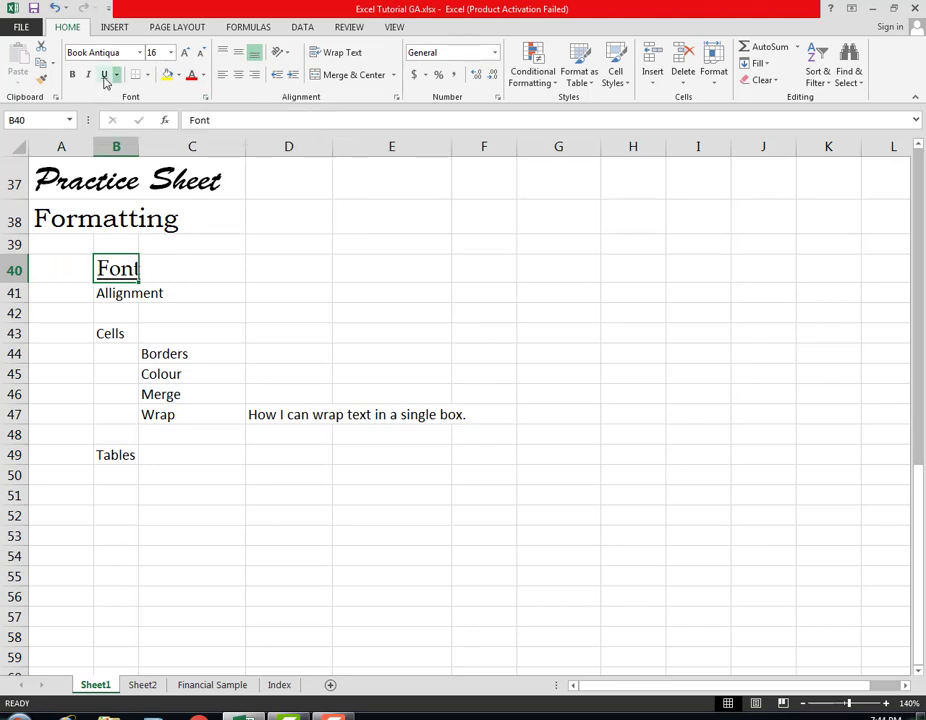
click(178, 292)
click(83, 333)
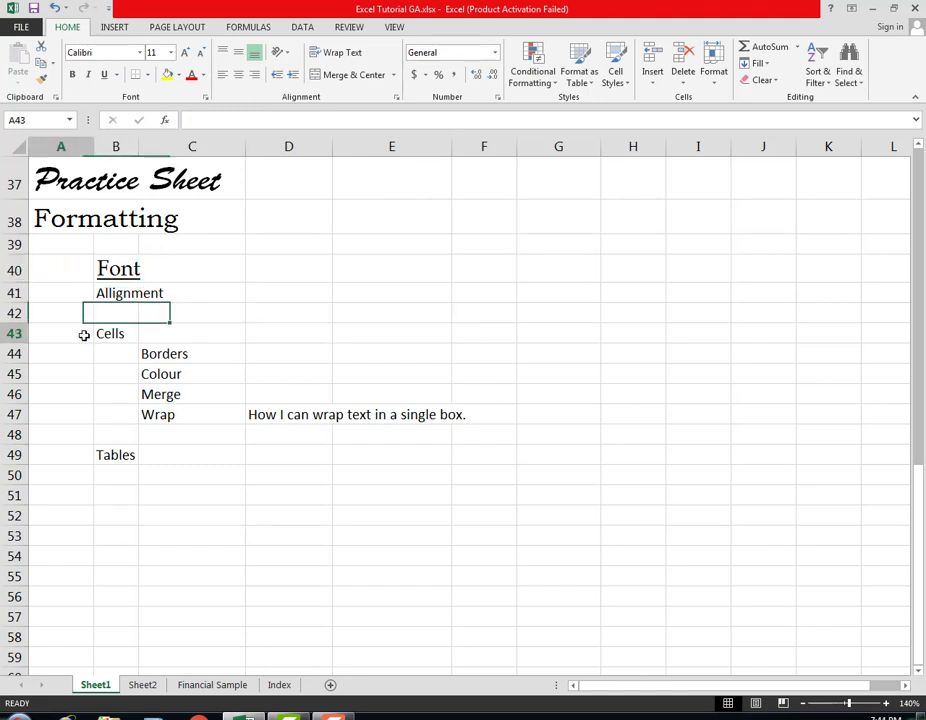
Remove the underline from cell B40, reapply it and remove it once more.
click(102, 270)
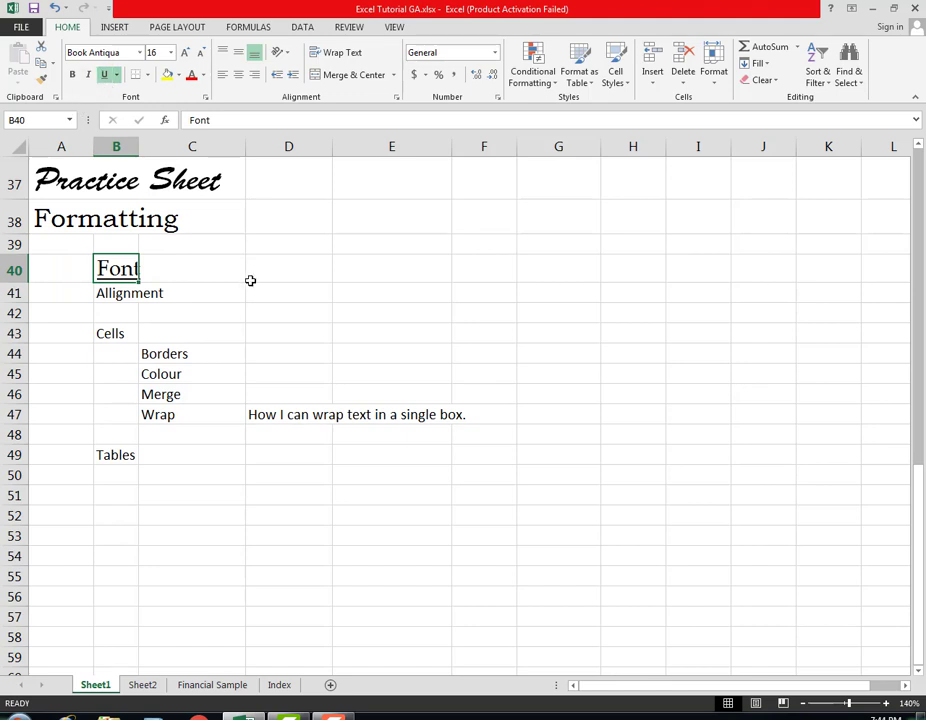
key(ctrl+u)
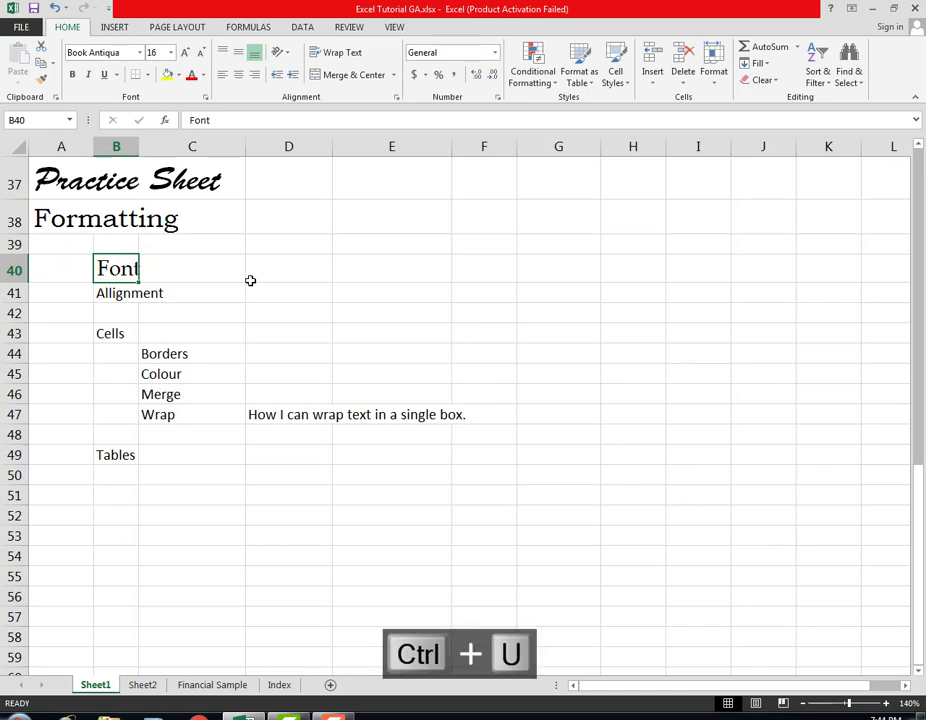
click(259, 295)
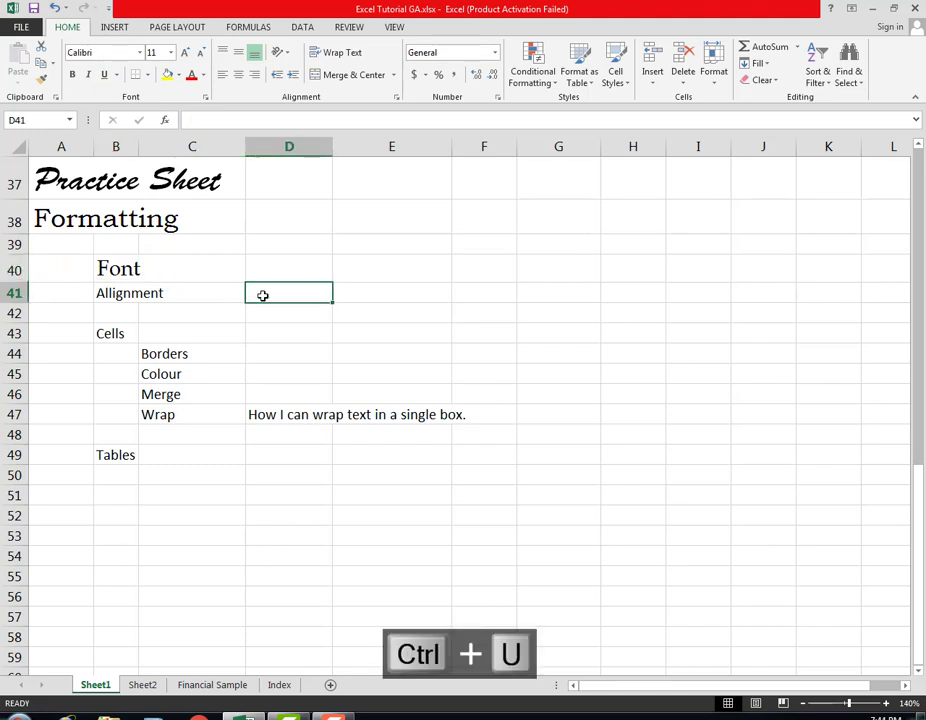
click(117, 271)
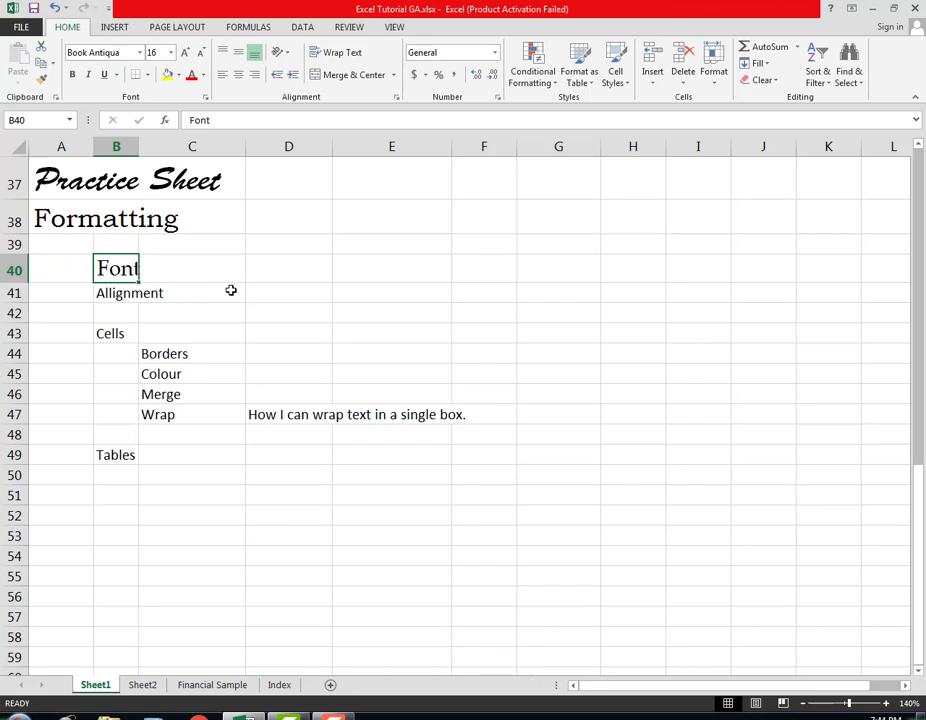
key(ctrl+u)
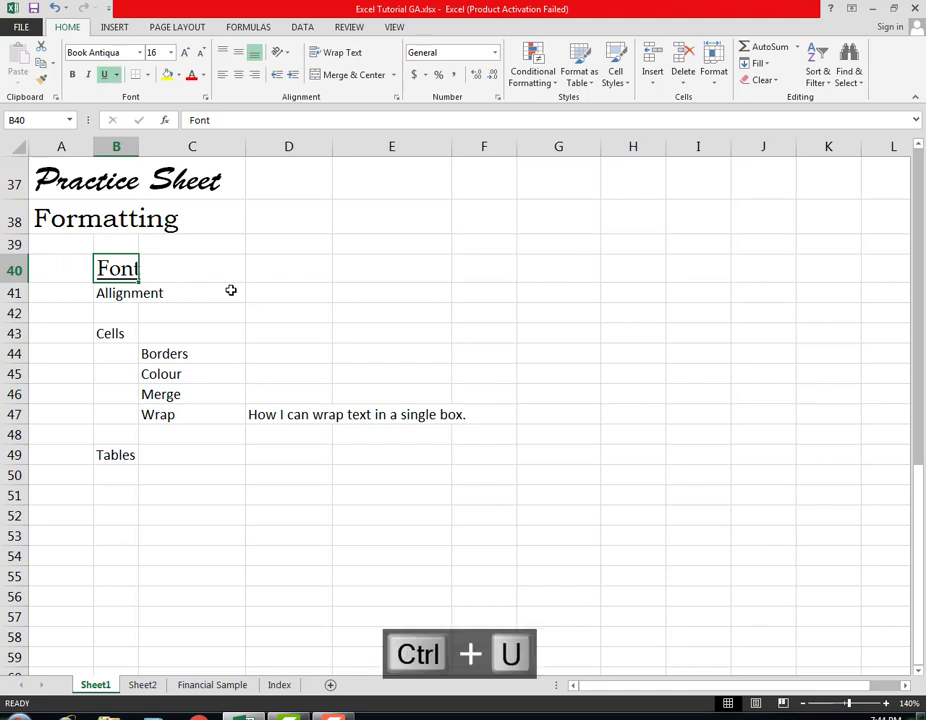
key(ctrl+u)
Make the "Font" text in B40 and the "Allignment" text in B41 bold.
key(ctrl+b)
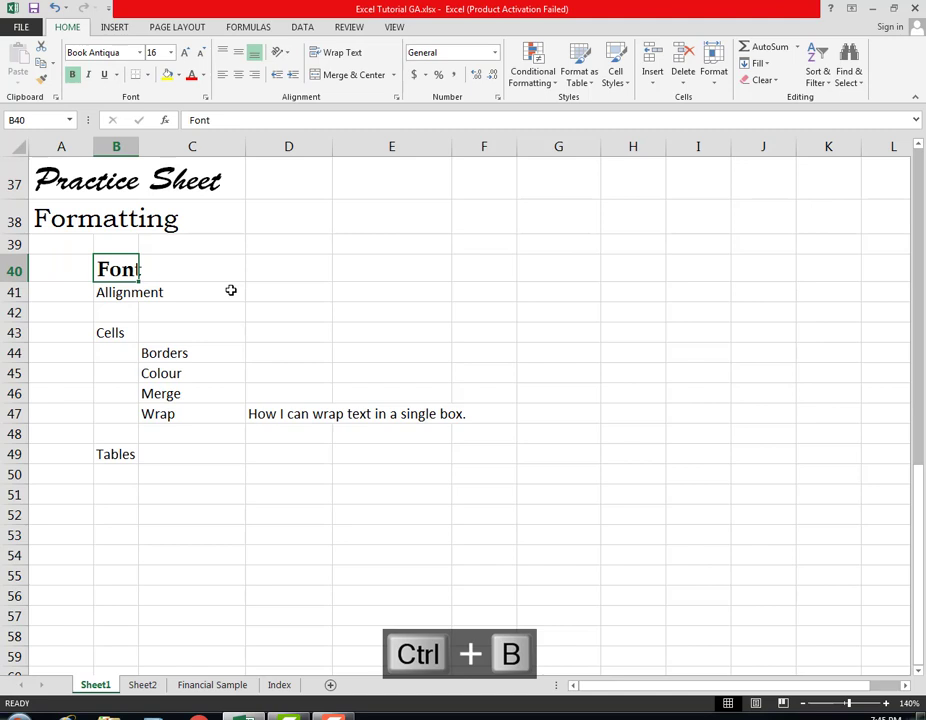
key(Down)
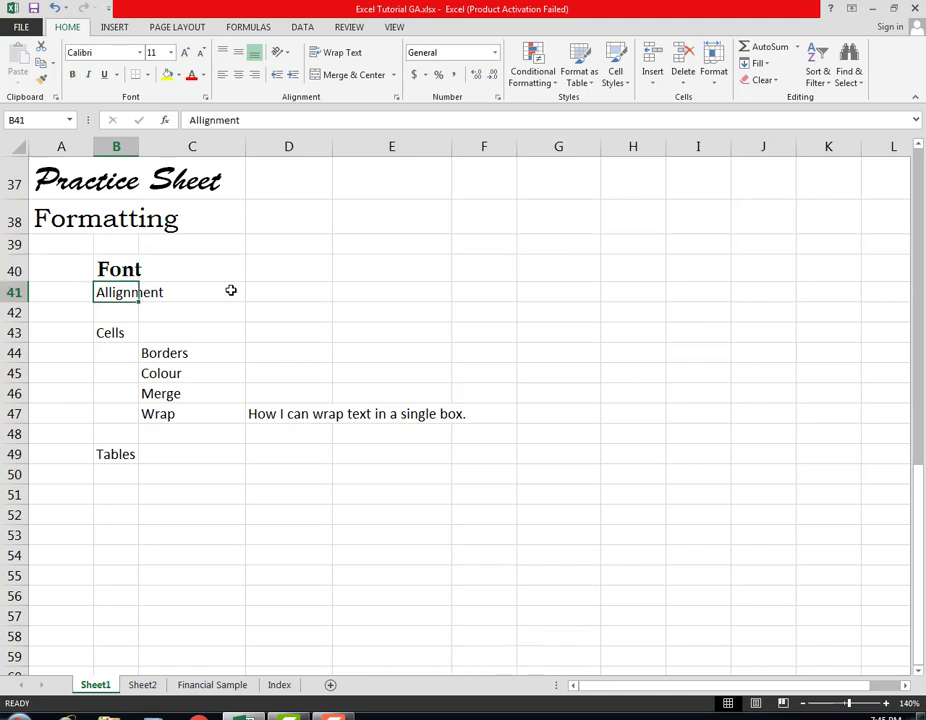
key(ctrl+b)
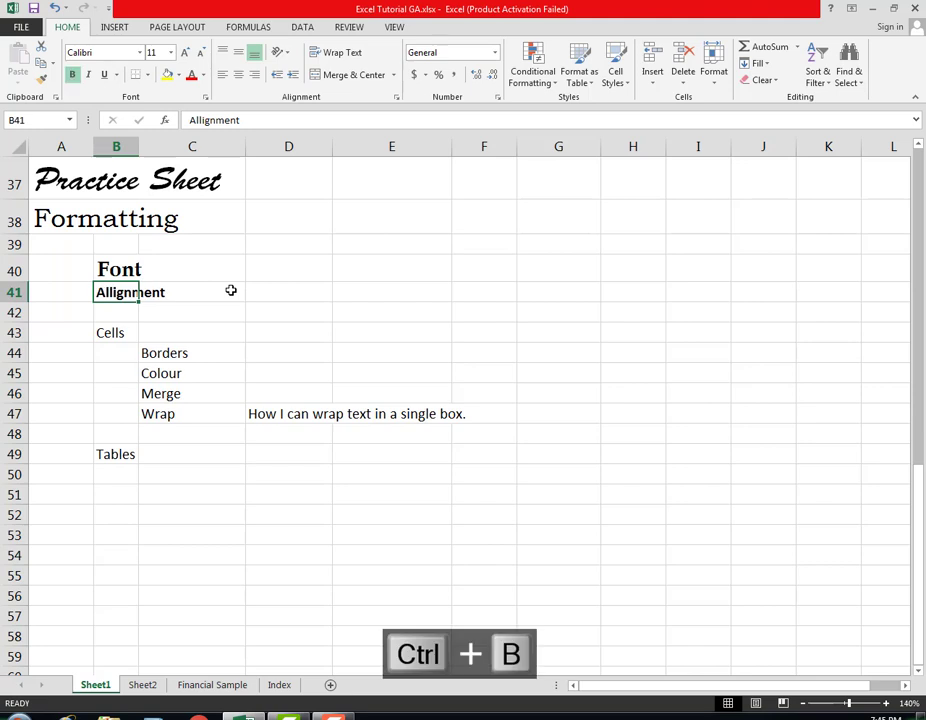
Remove the bold formatting from the "Allignment" text in B41 and the "Font" text in B40.
key(ctrl+b)
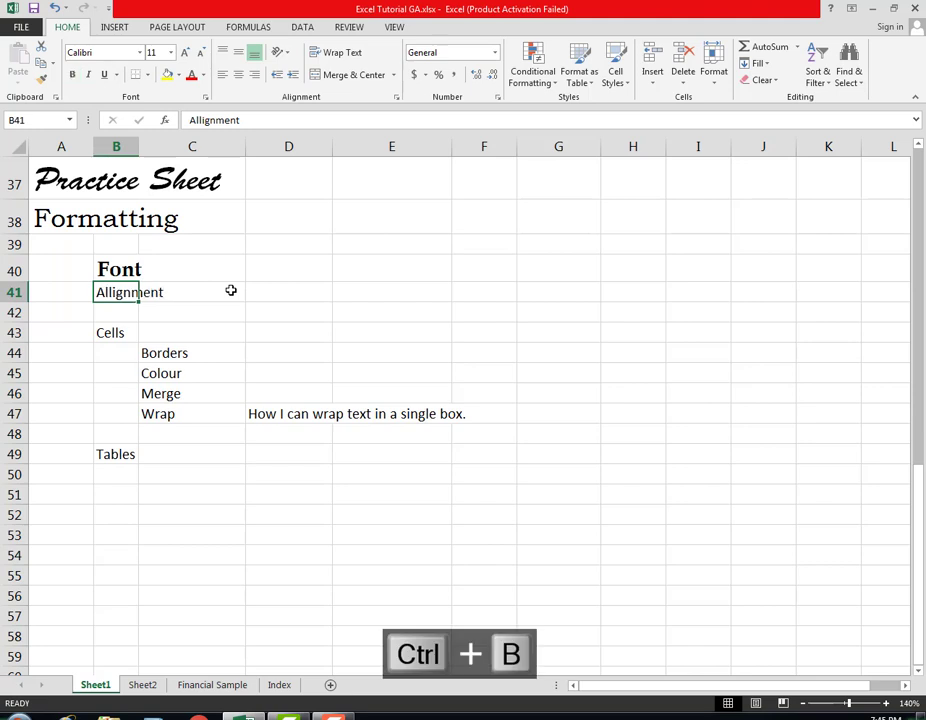
key(Up)
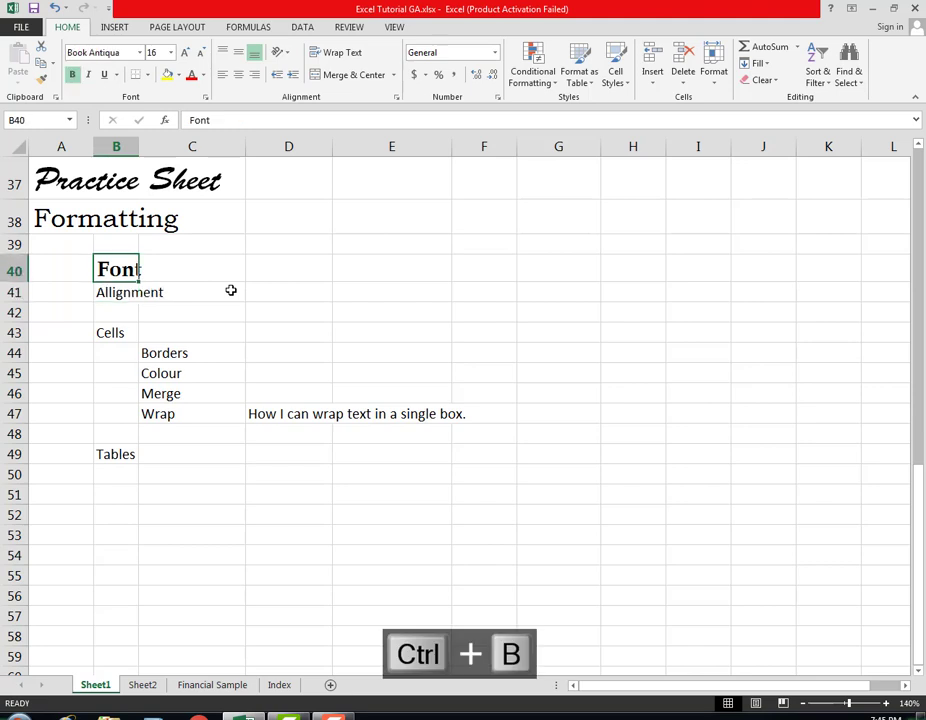
key(ctrl+b)
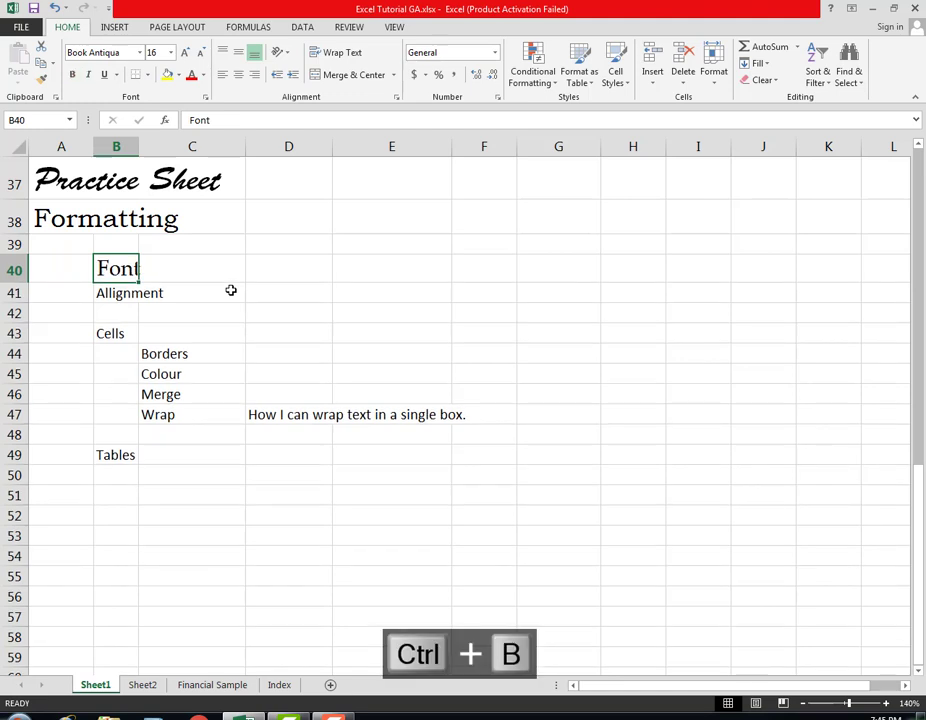
Enlarge row 41 to about double its height and try middle and top vertical alignment on B41, settling on Middle Align.
click(116, 294)
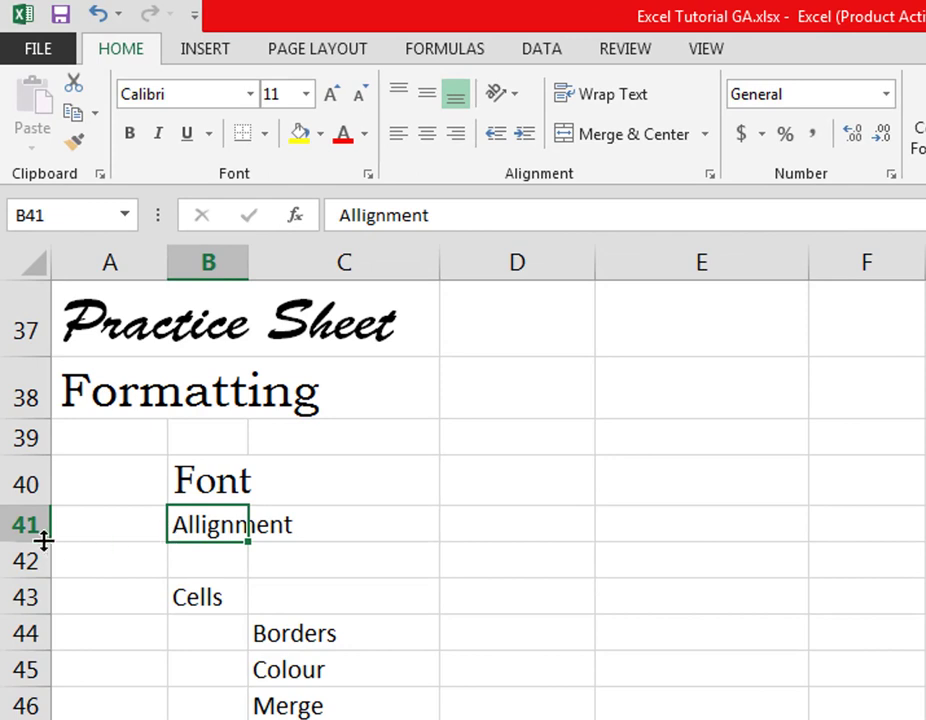
drag(41, 542, 44, 577)
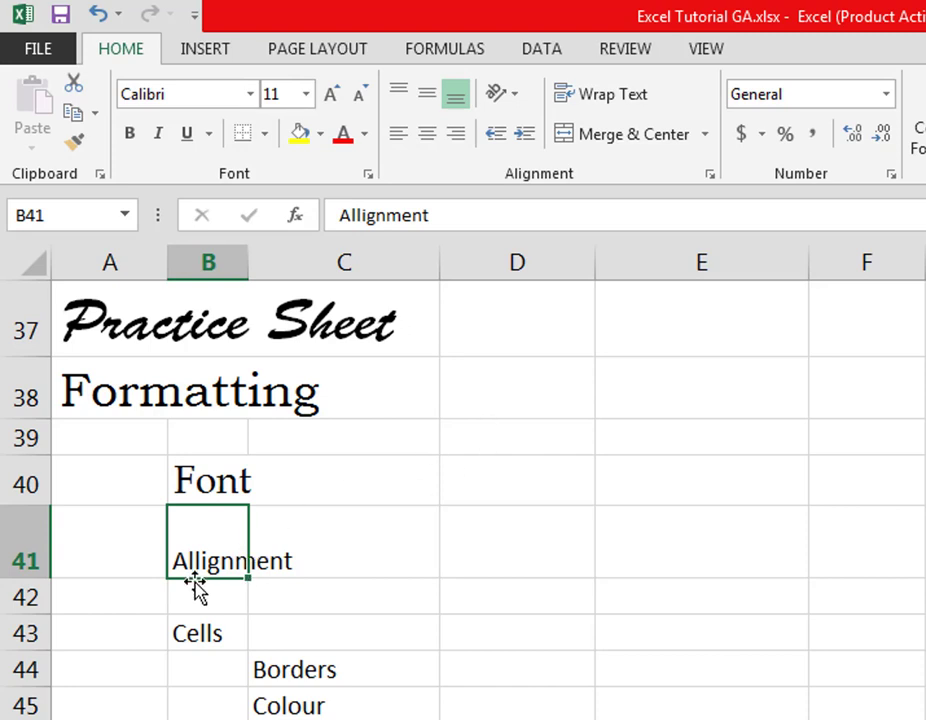
click(425, 97)
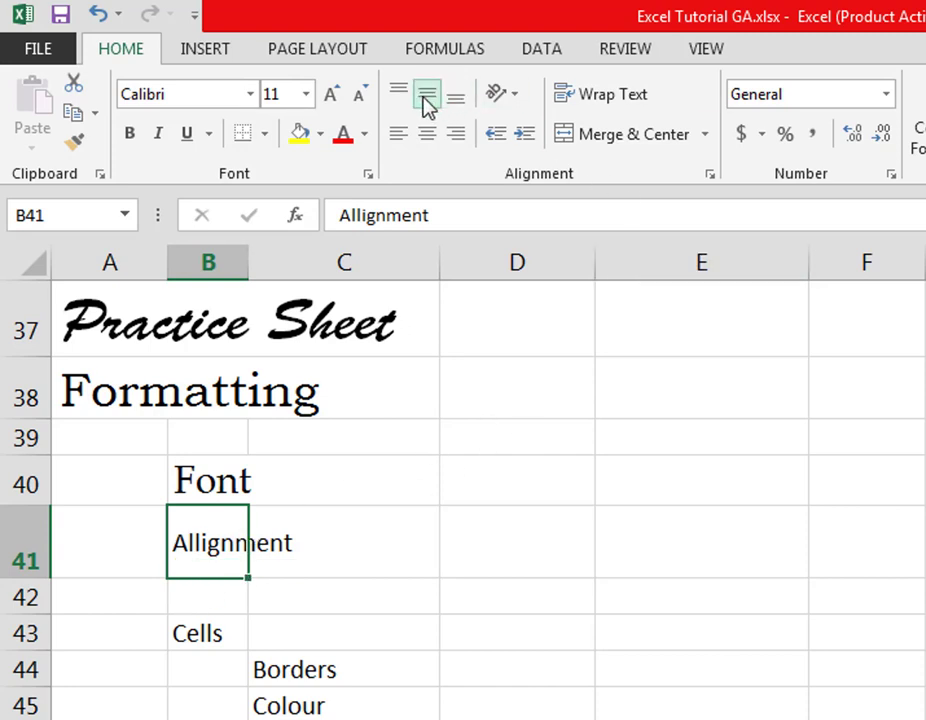
click(400, 97)
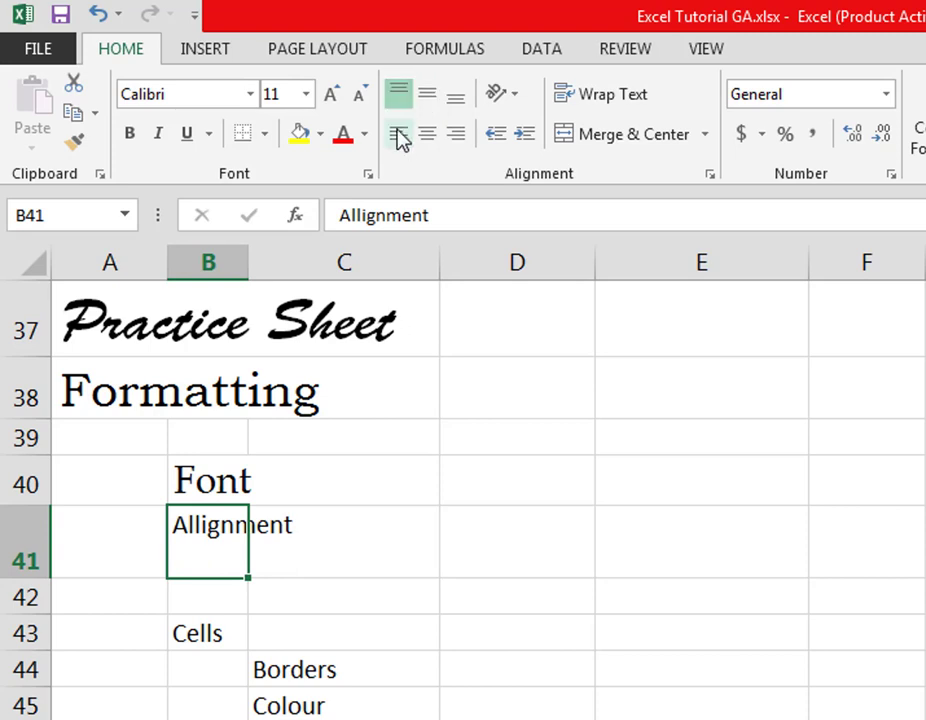
click(426, 97)
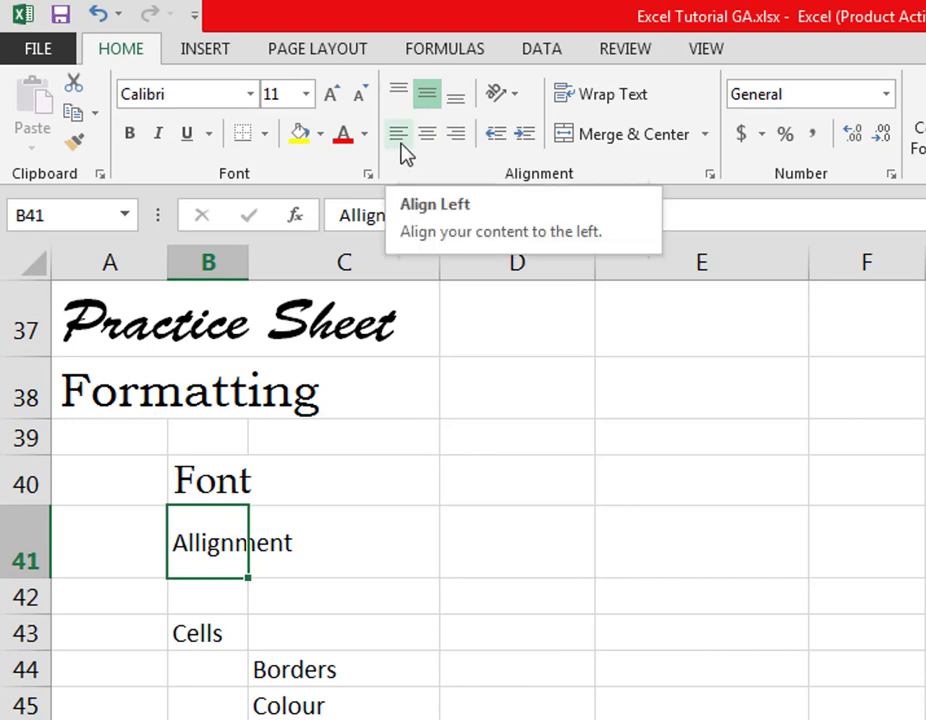
Try center and right horizontal alignment on the "Allignment" text in B41, ending with Align Left.
click(428, 135)
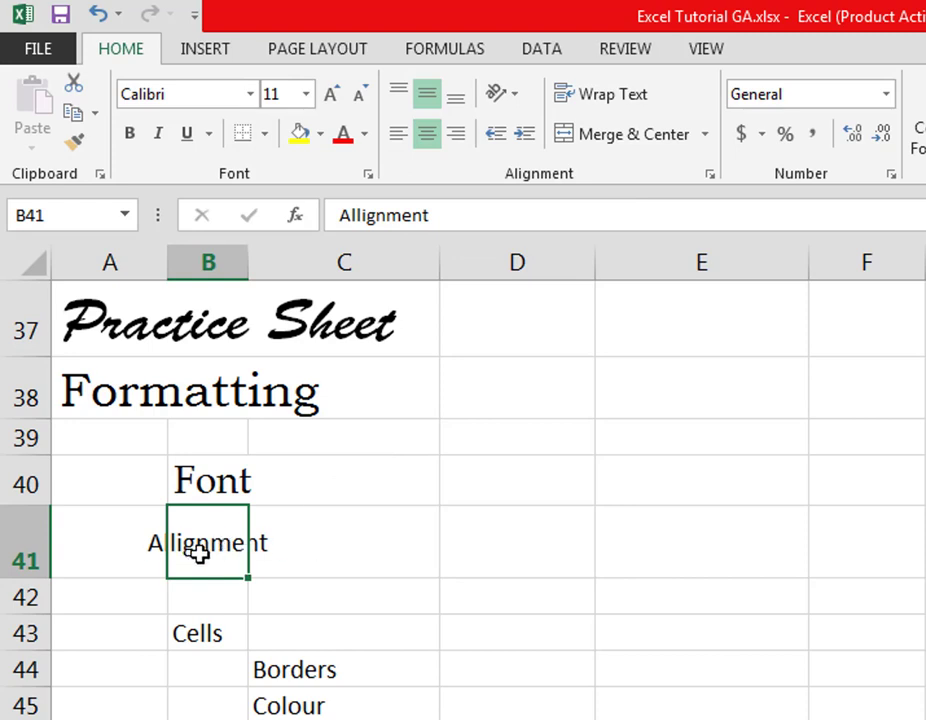
click(458, 137)
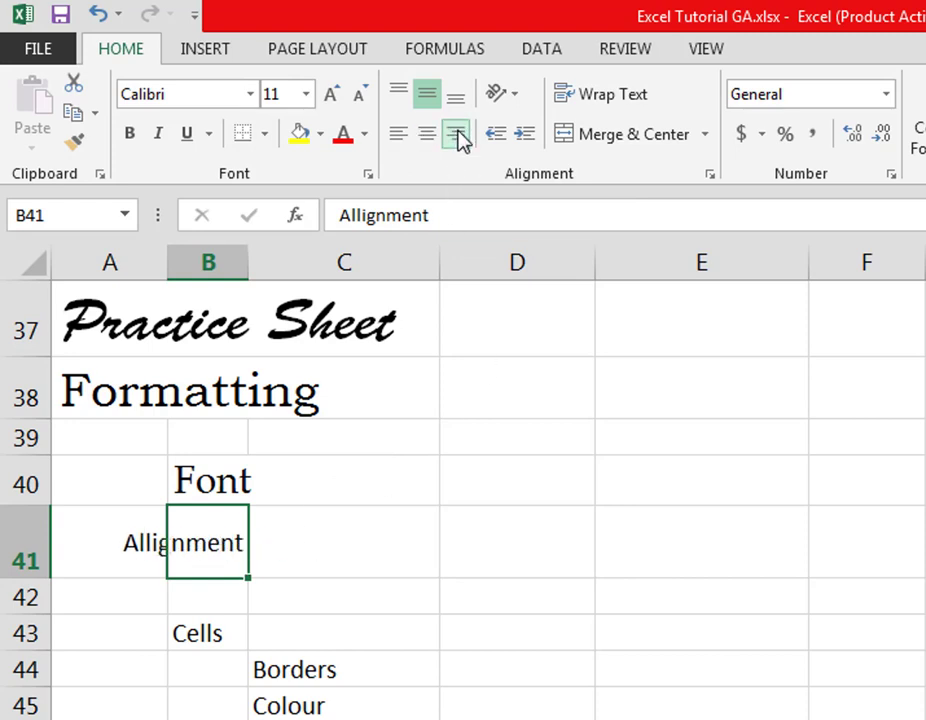
click(213, 618)
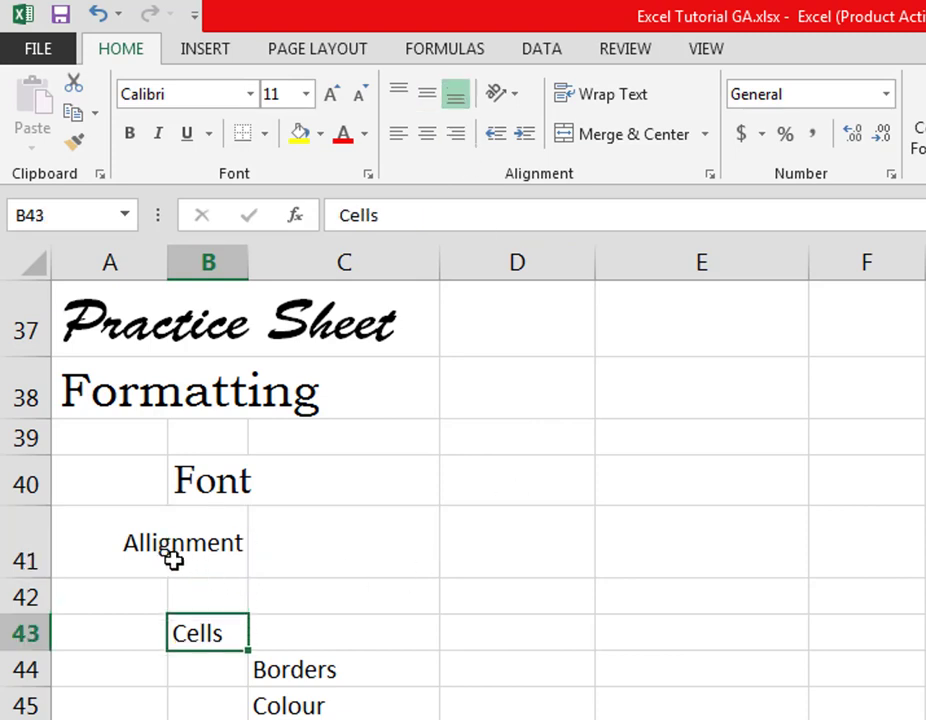
click(207, 560)
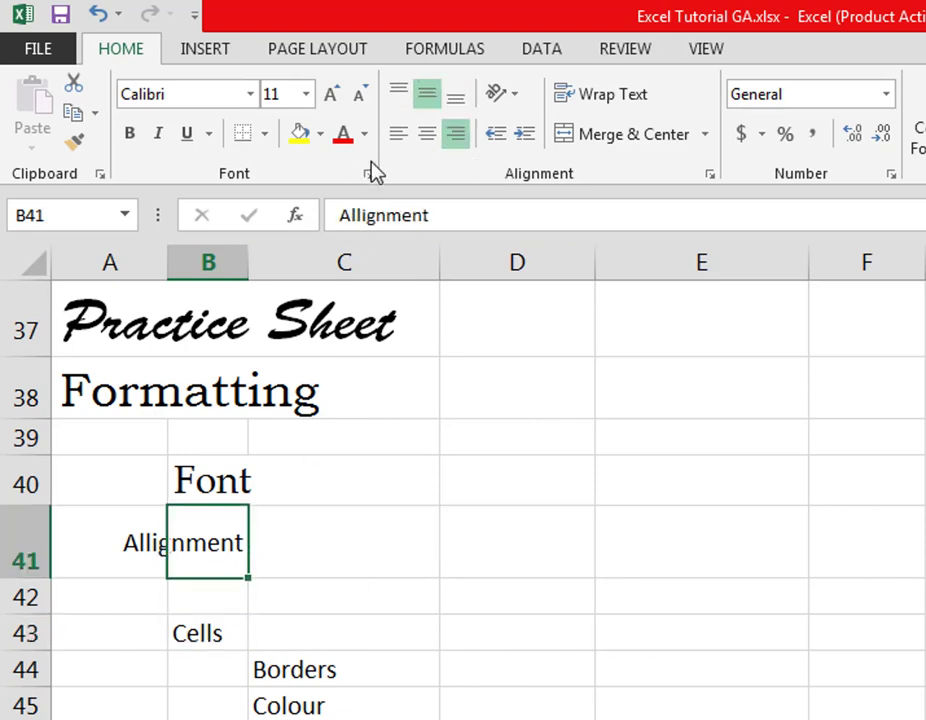
click(402, 138)
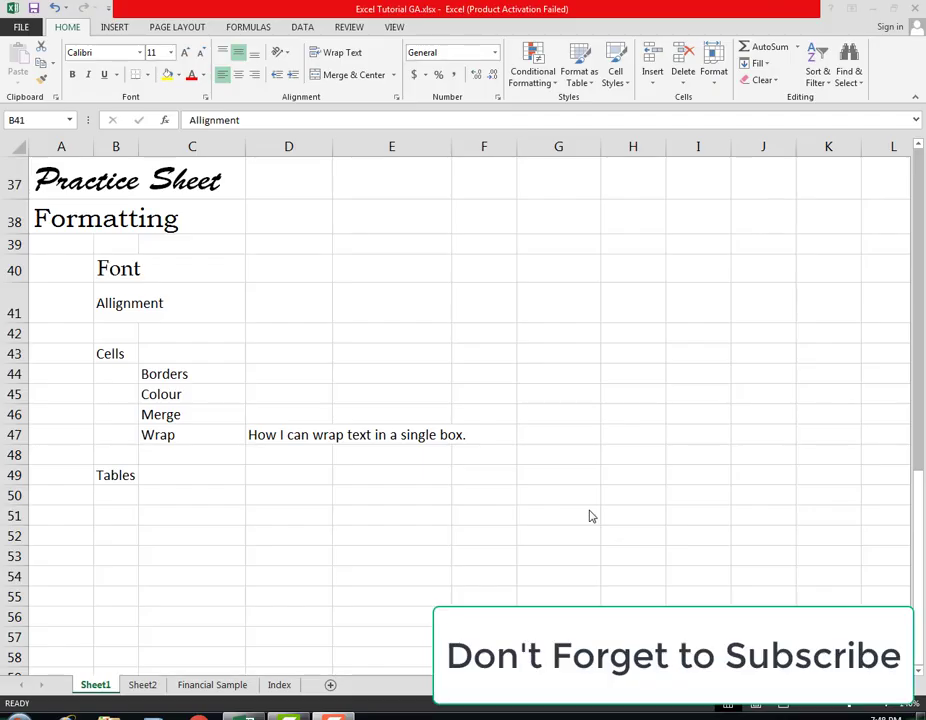
Increase the indent of the "Allignment" text in B41 by two levels and decrease it by two levels again.
click(117, 313)
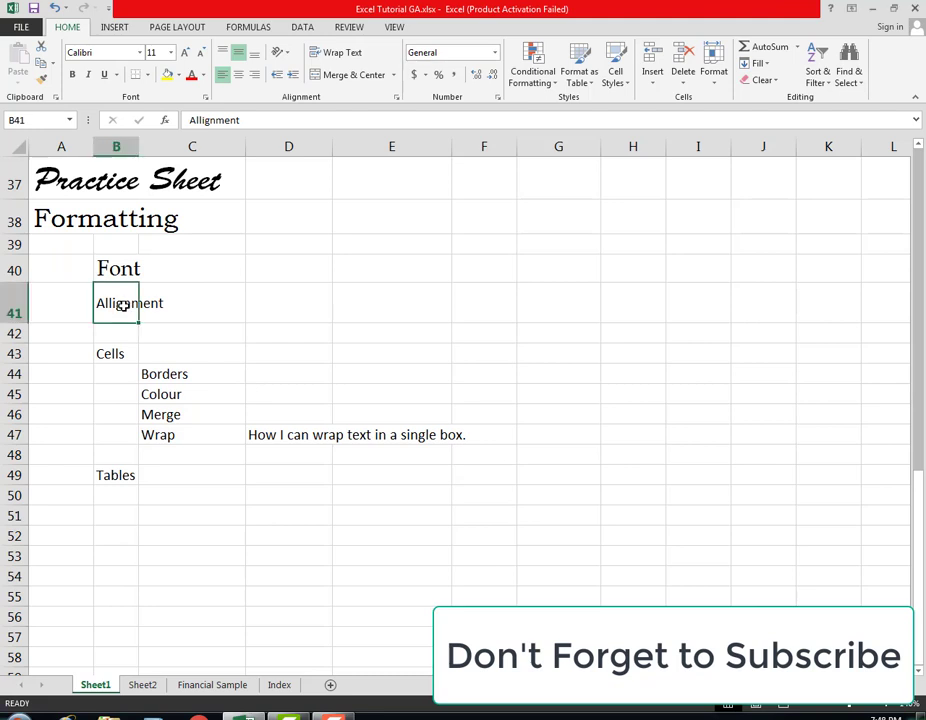
click(293, 77)
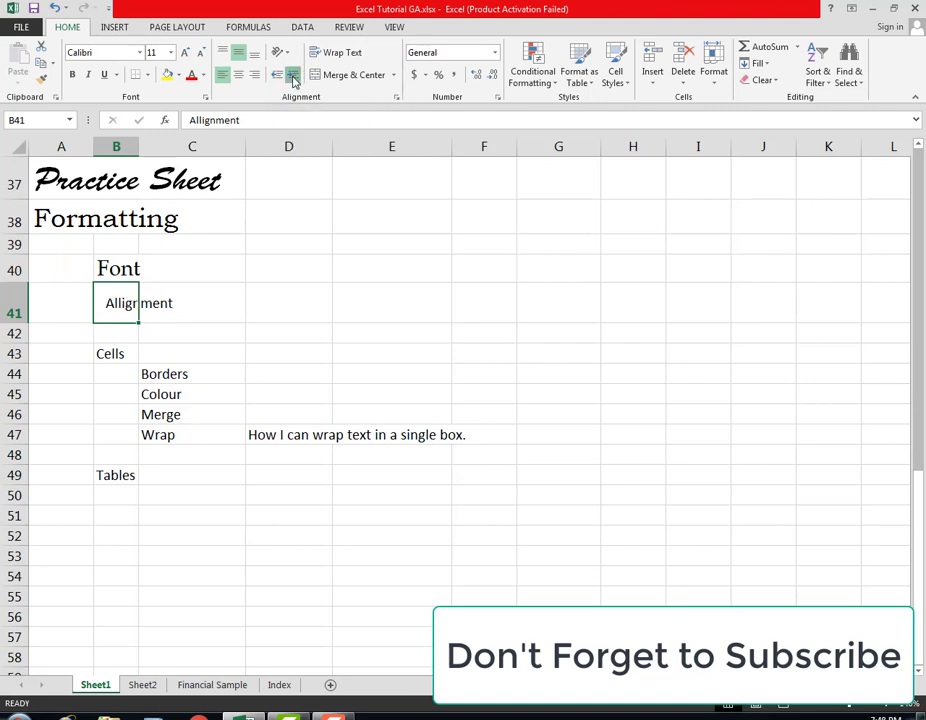
click(293, 77)
click(276, 78)
click(276, 78)
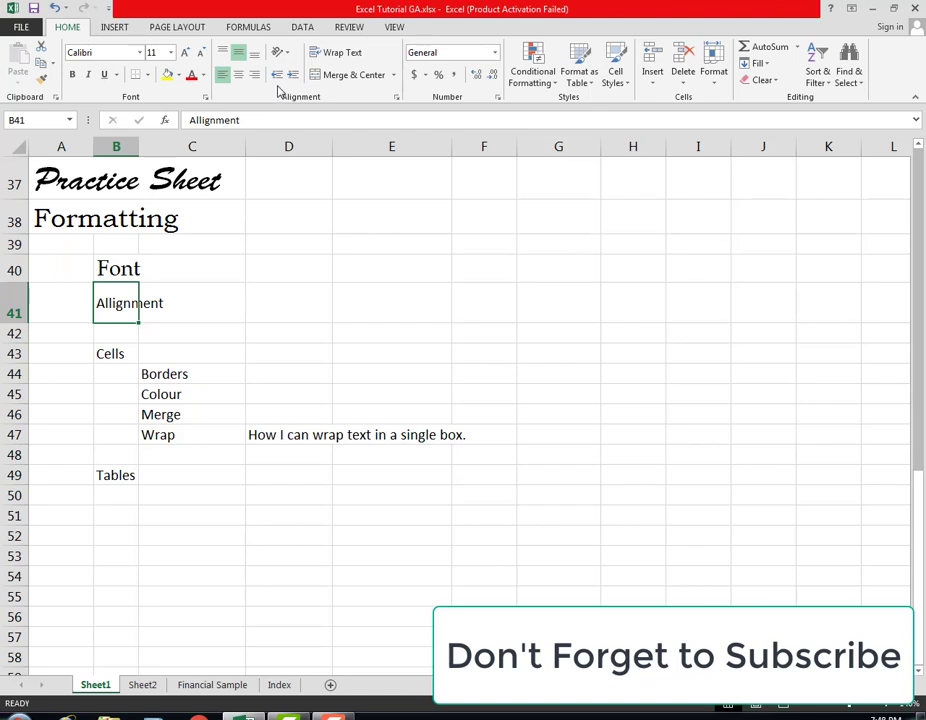
click(116, 354)
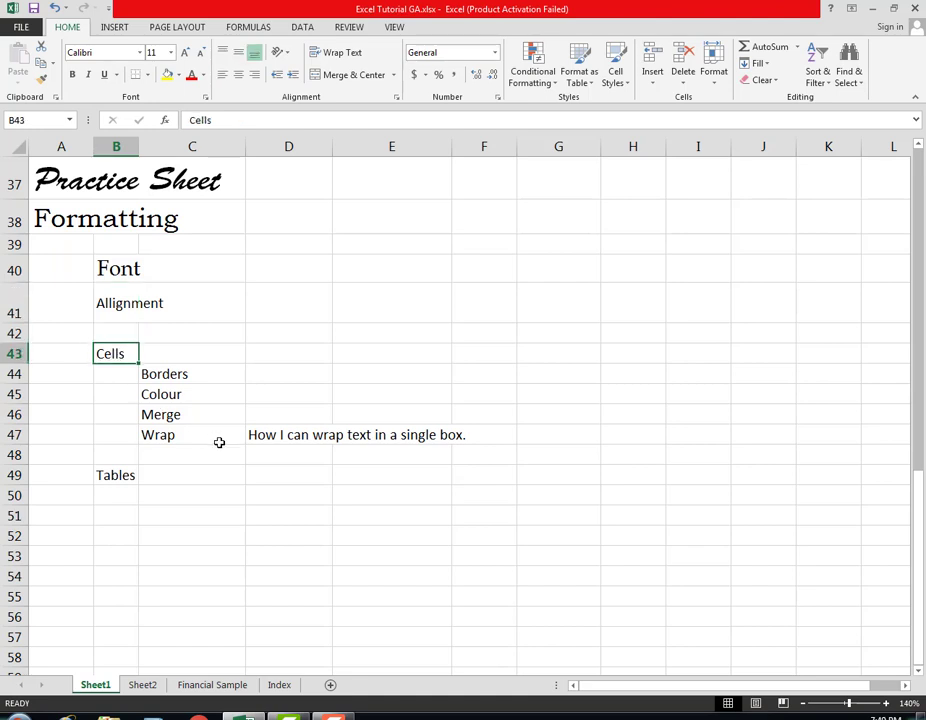
click(313, 358)
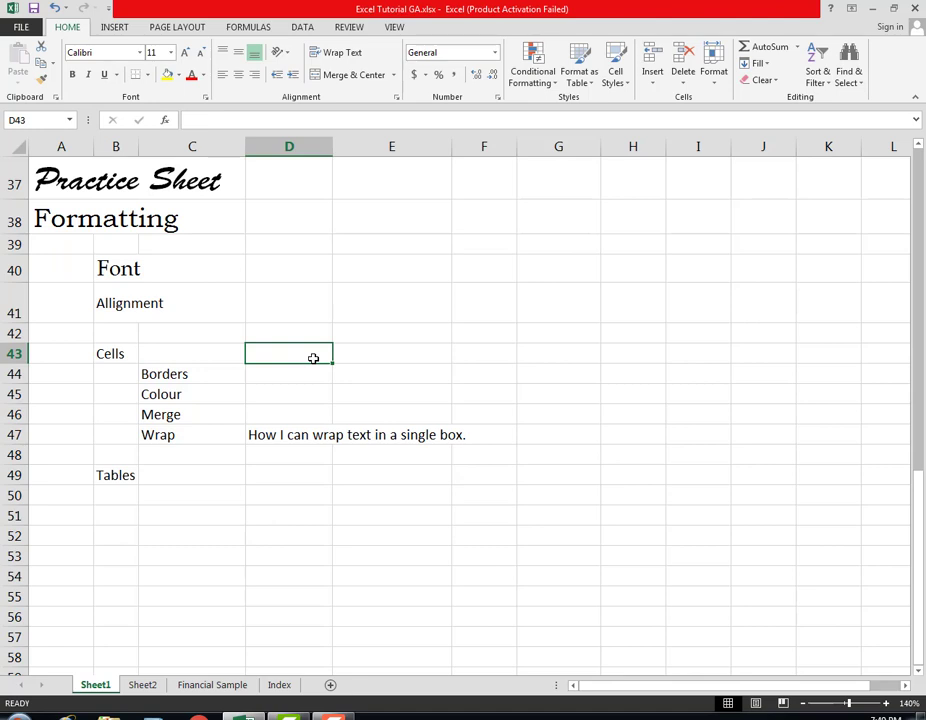
click(126, 354)
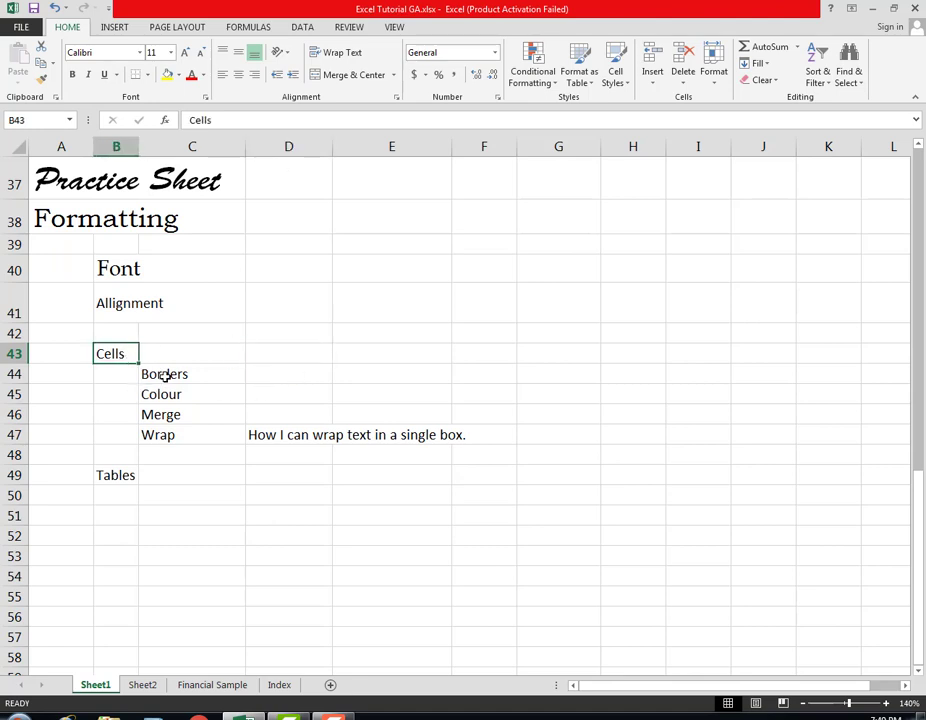
click(165, 376)
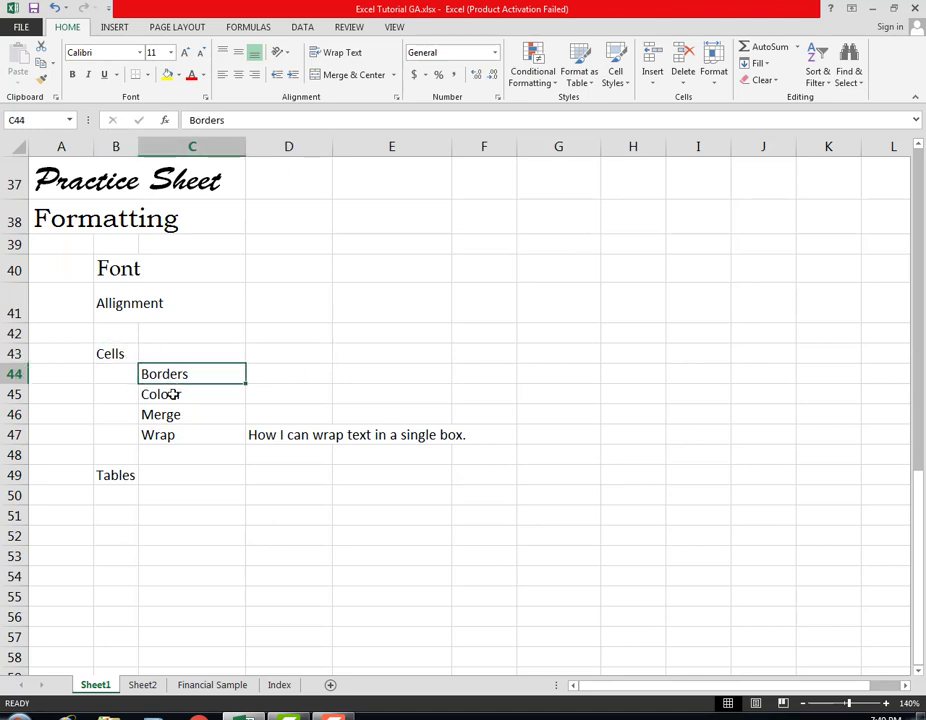
click(398, 377)
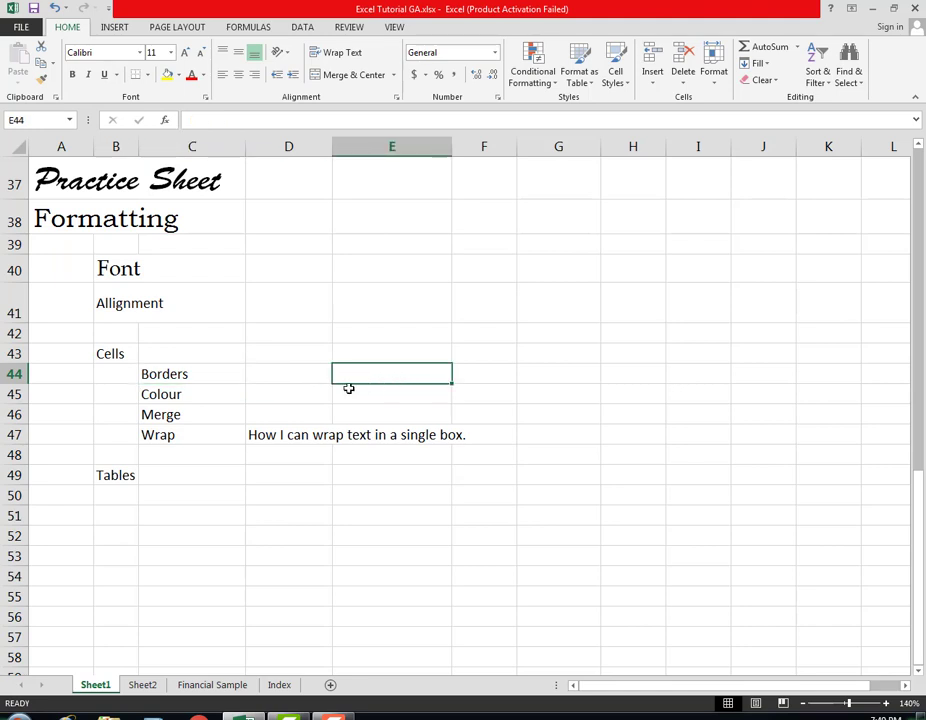
click(287, 373)
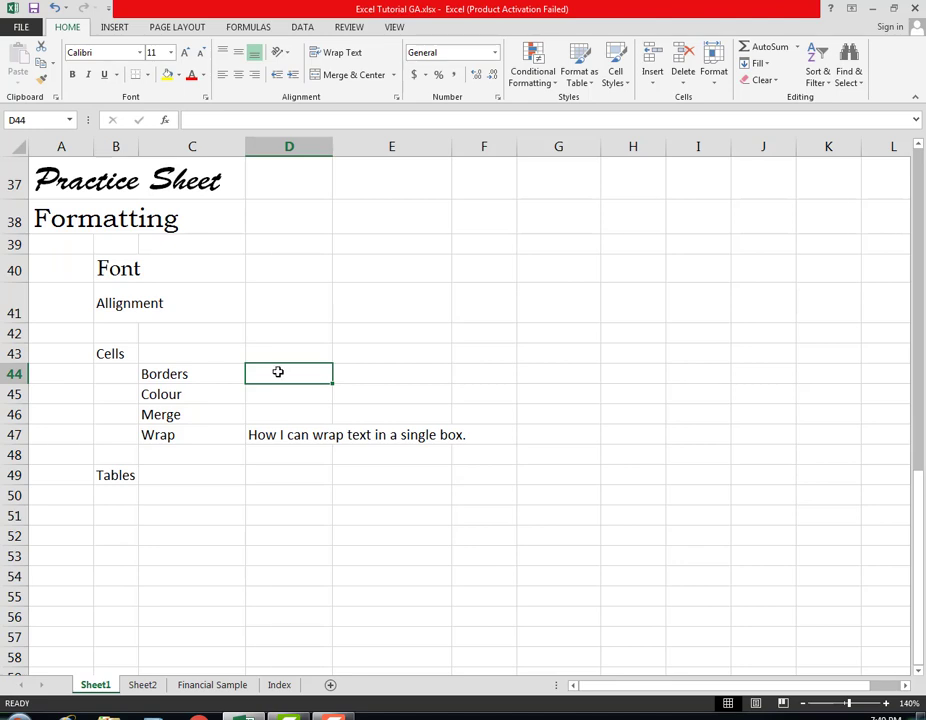
click(178, 376)
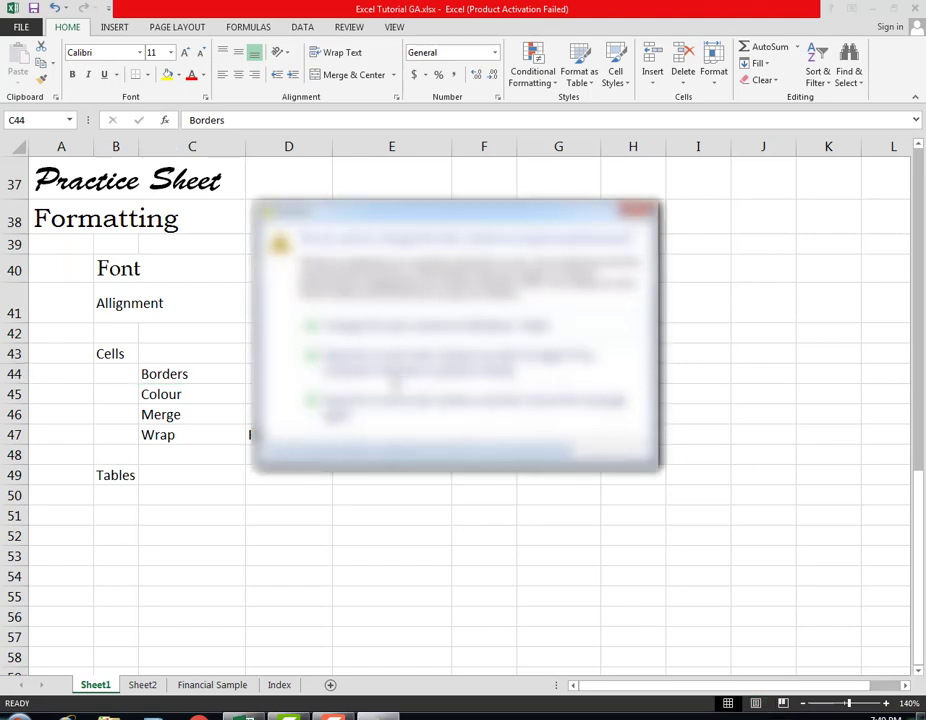
click(402, 363)
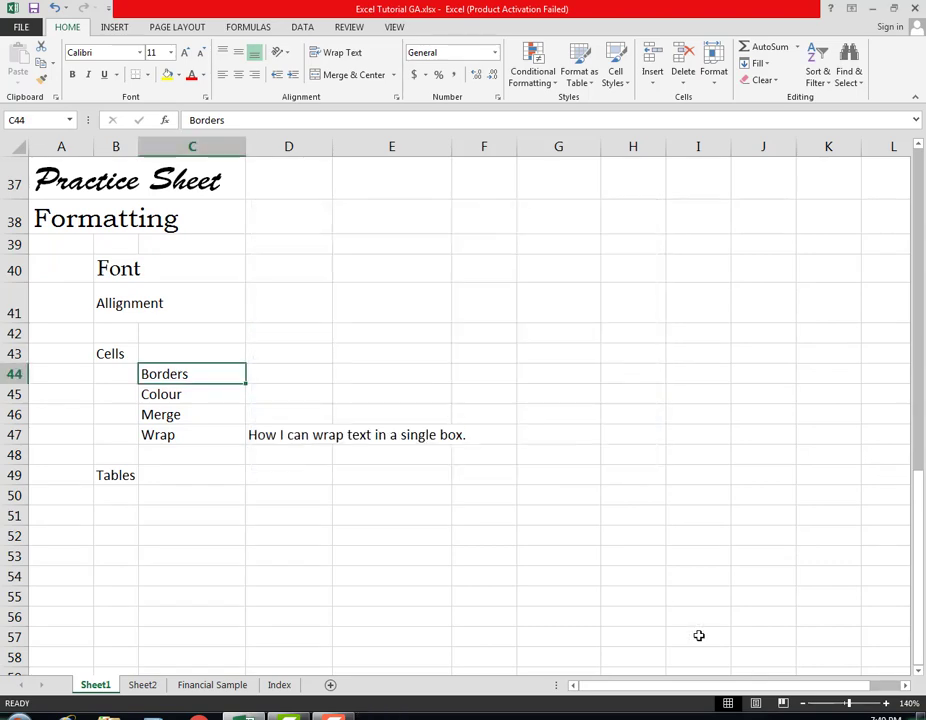
View the sheet in Page Layout and Page Break Preview, and return to Normal view.
click(755, 705)
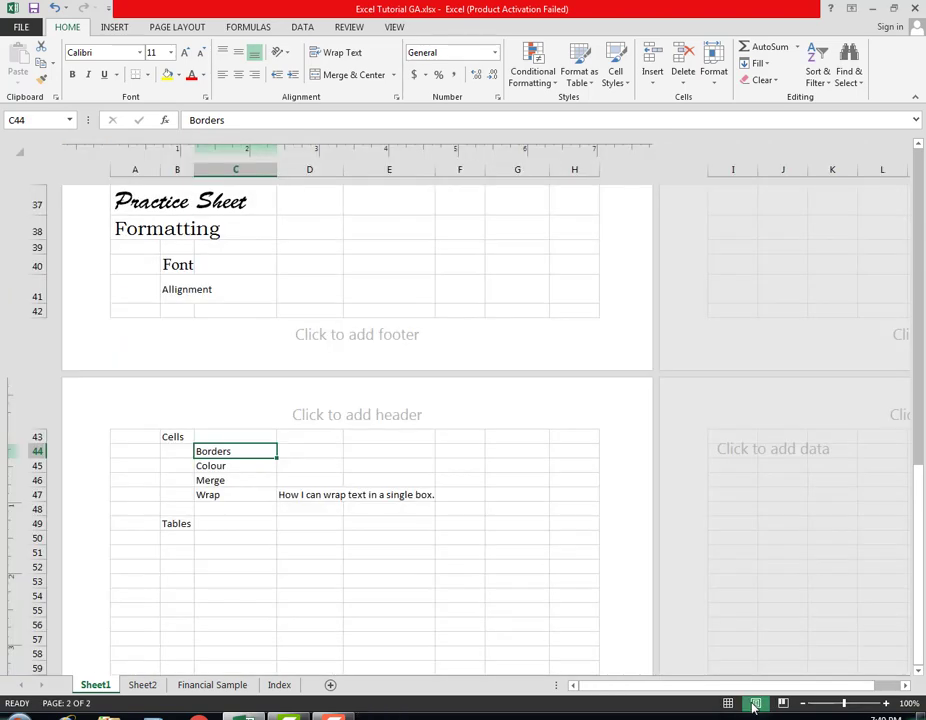
click(783, 703)
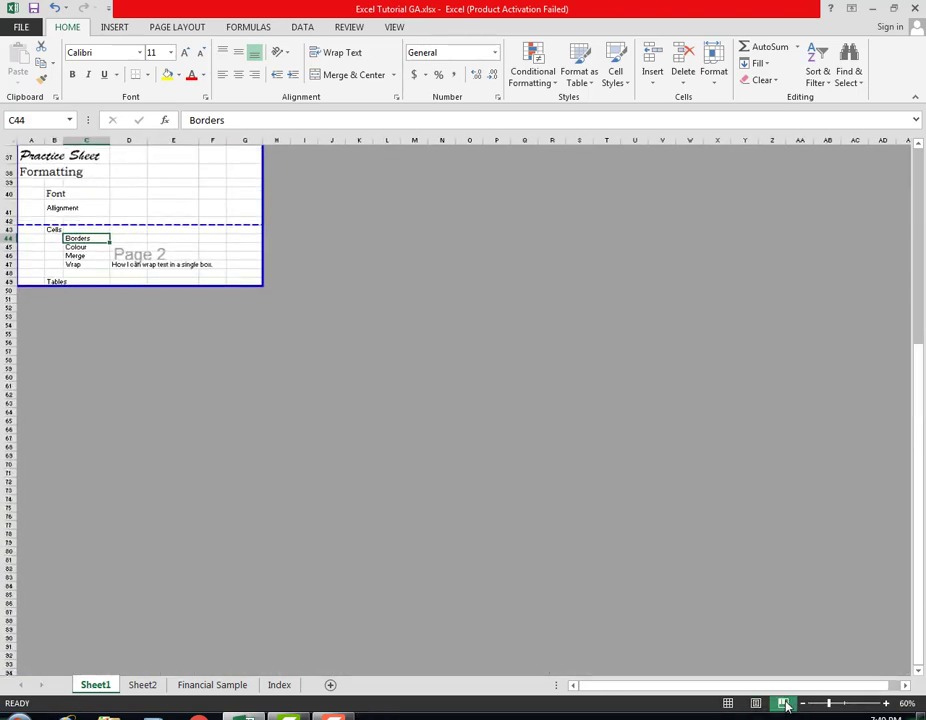
click(728, 704)
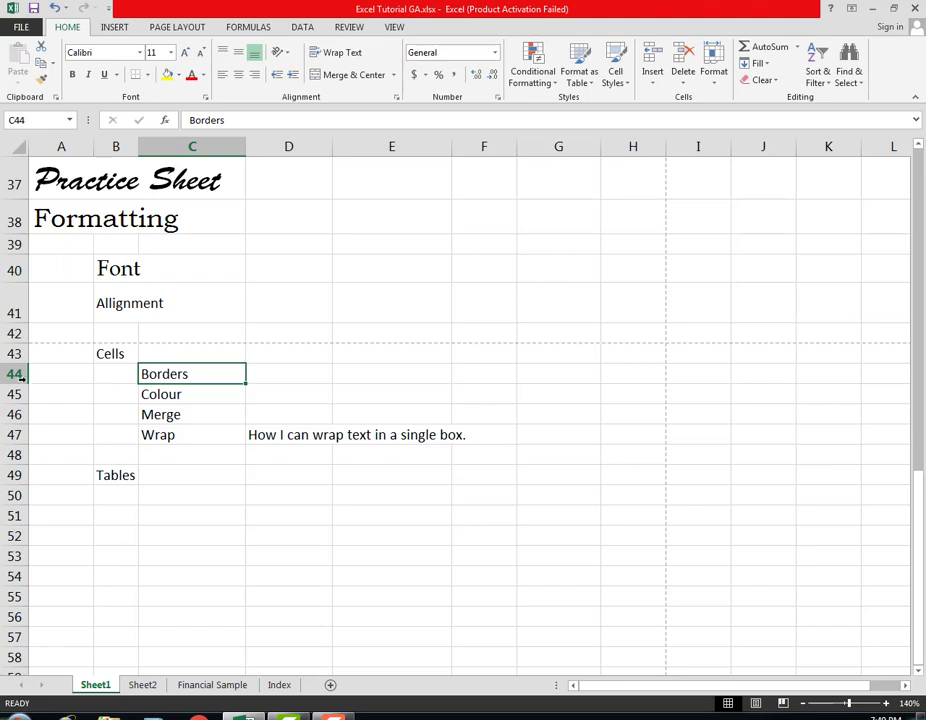
Increase the height of row 44 and center the "Borders" text in C44 both horizontally and vertically.
drag(22, 381, 22, 395)
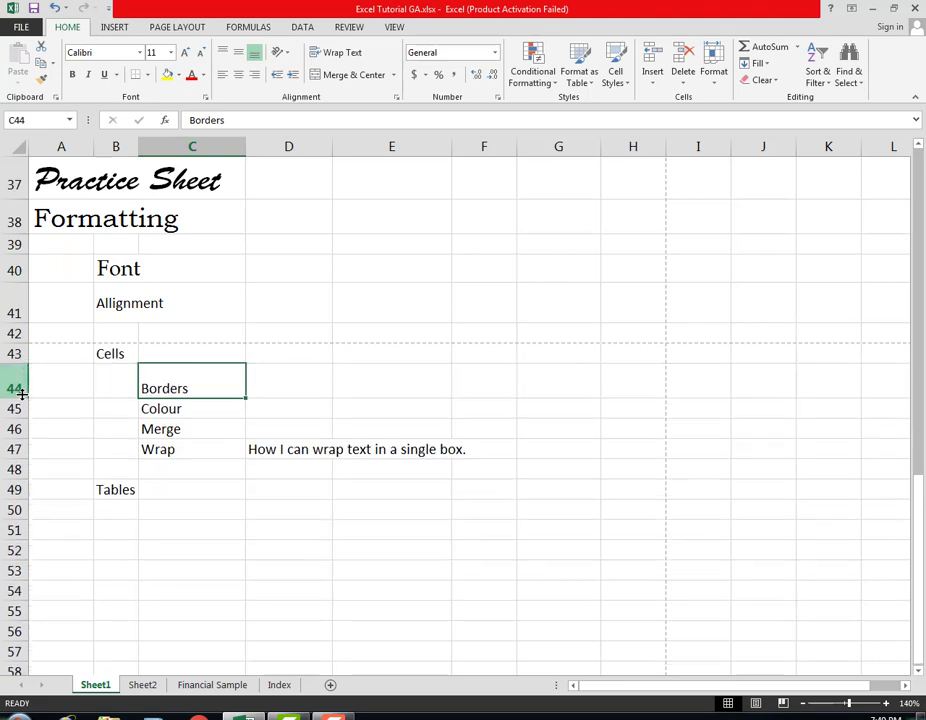
click(239, 77)
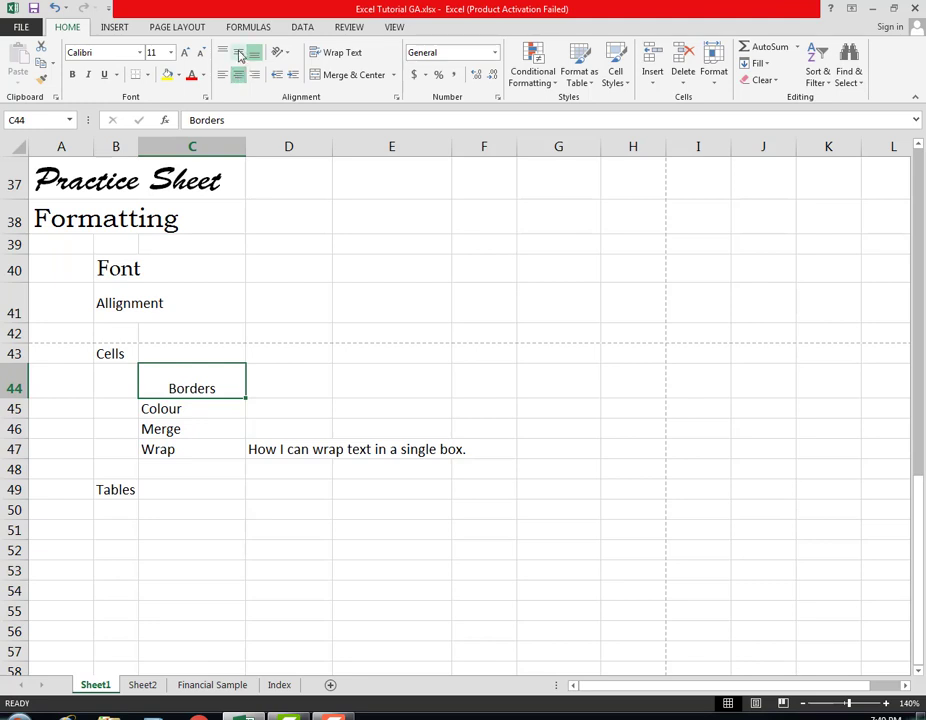
click(238, 52)
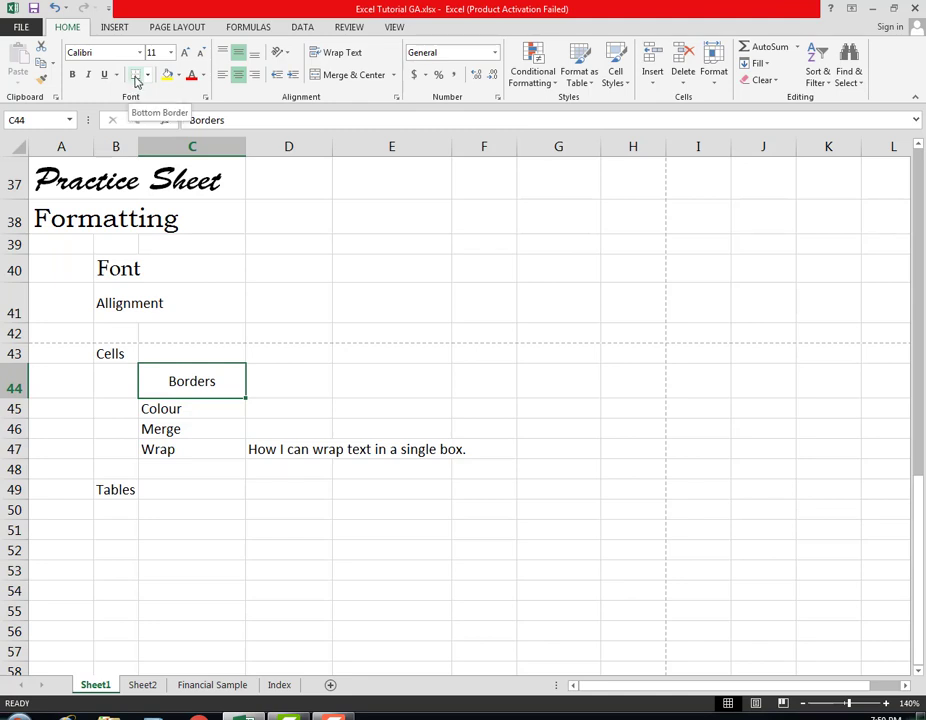
Add a bottom border to the "Borders" cell C44 and inspect it at 160% zoom with the cell deselected.
click(136, 81)
click(288, 384)
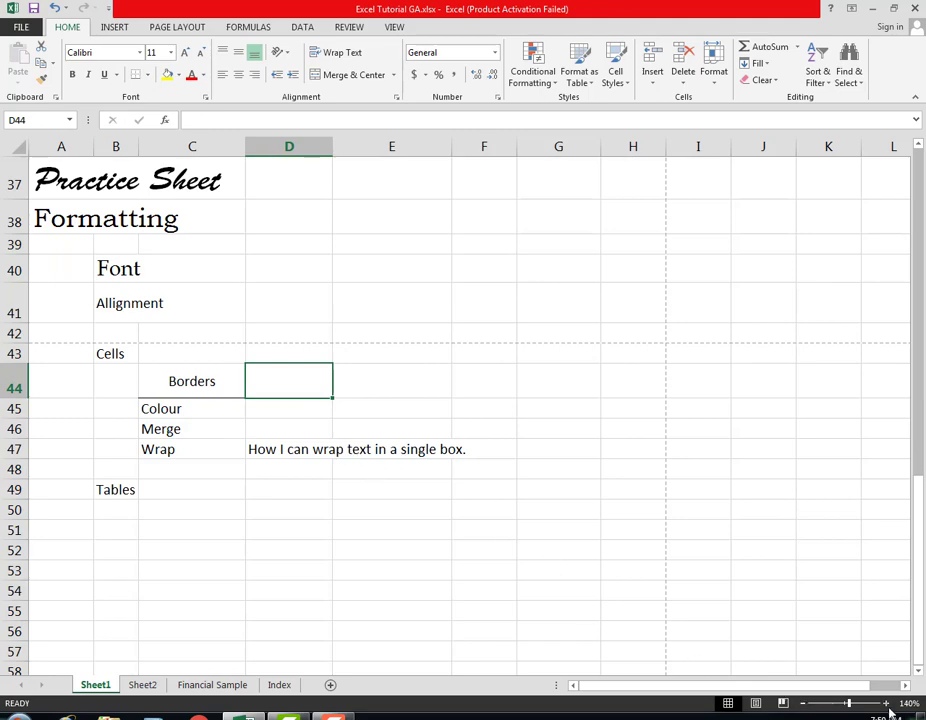
click(886, 704)
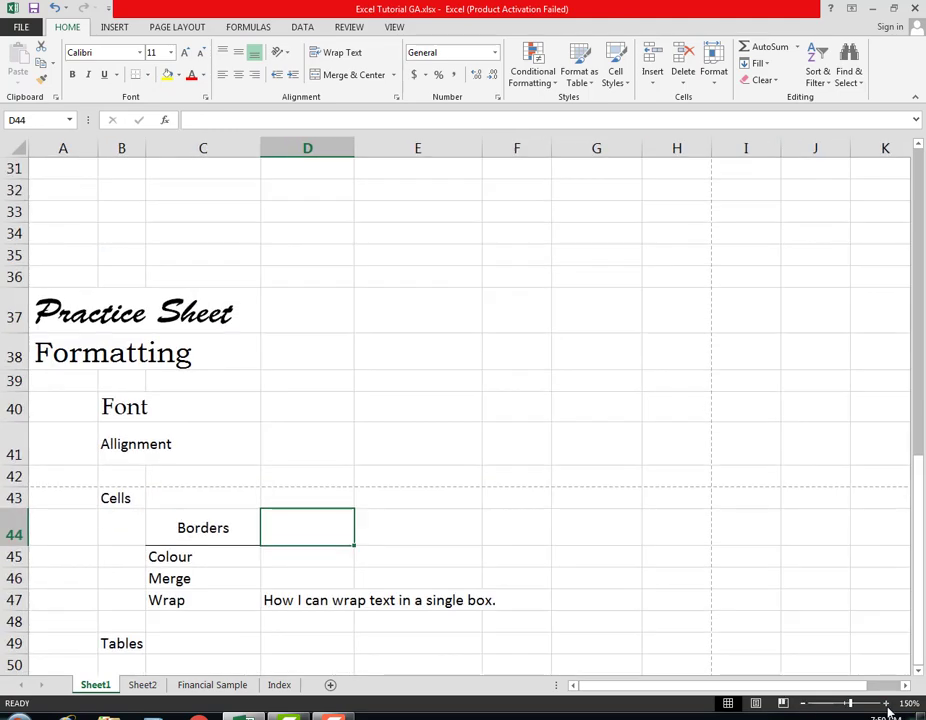
click(886, 704)
scroll(587, 581, down, 3)
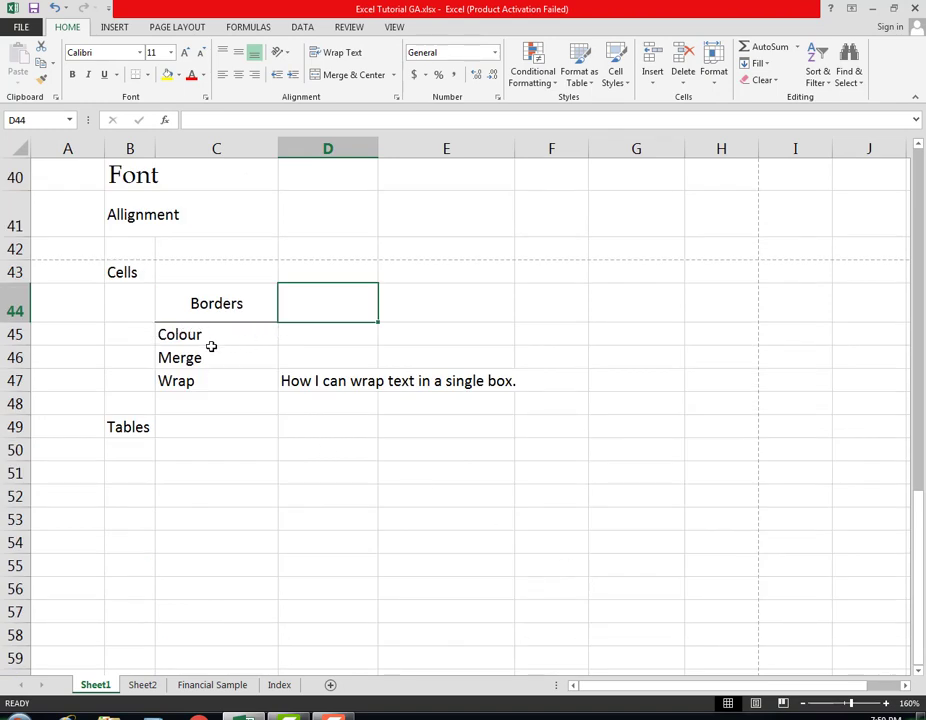
Add a top border to the "Borders" cell C44 and deselect the cell to view it.
click(196, 300)
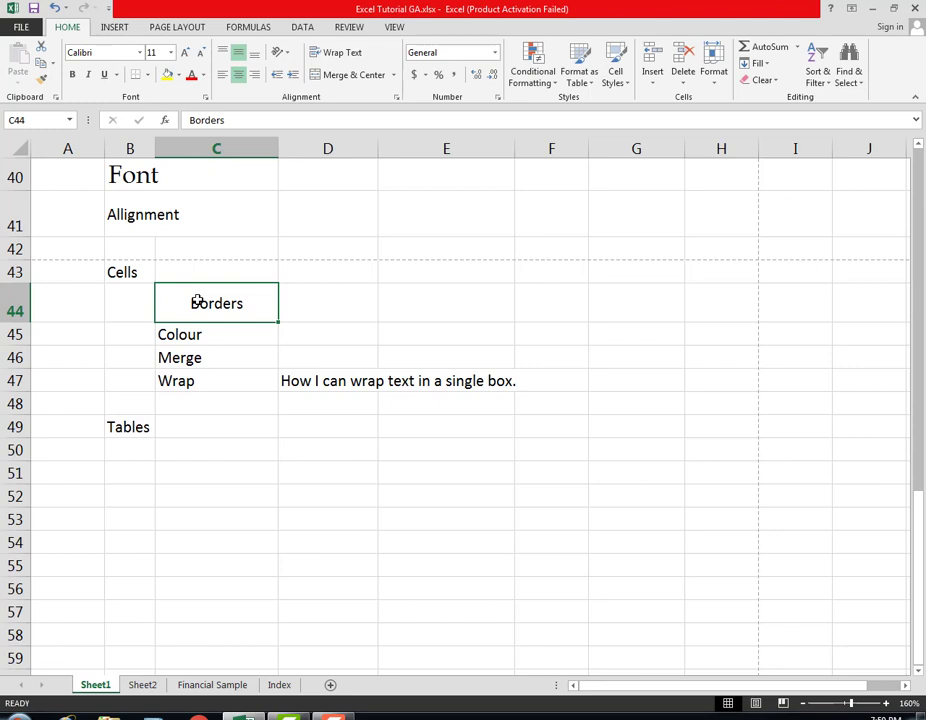
click(148, 75)
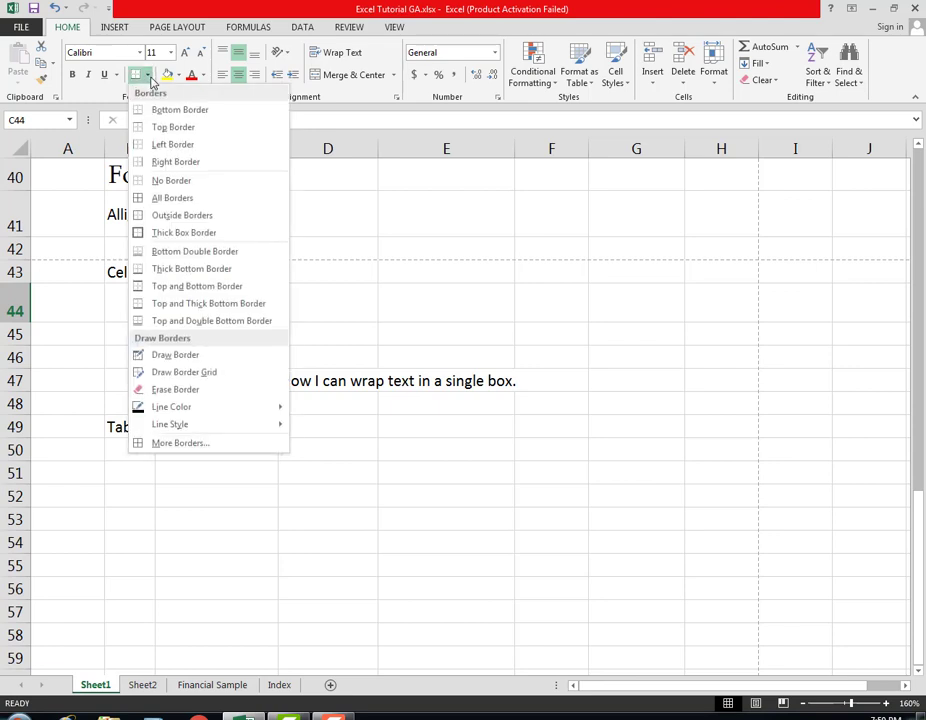
click(161, 134)
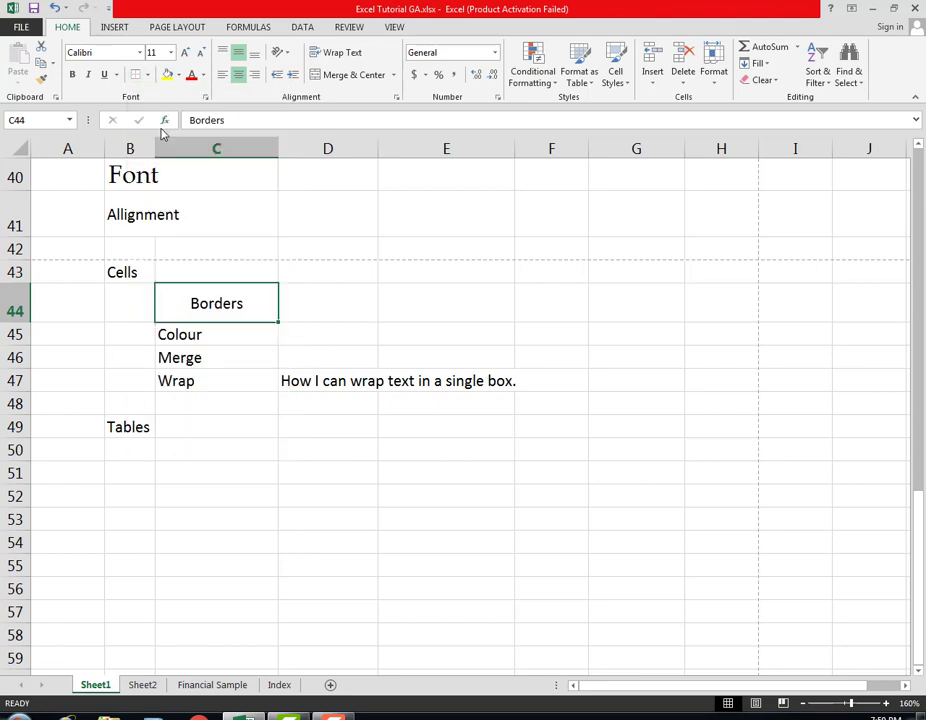
key(Right)
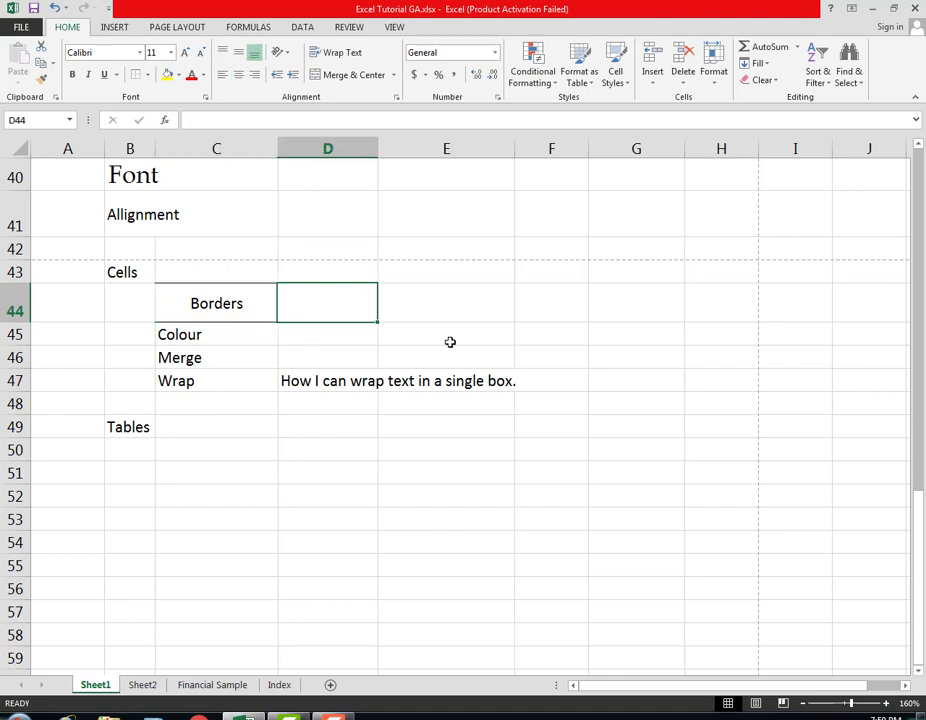
click(382, 402)
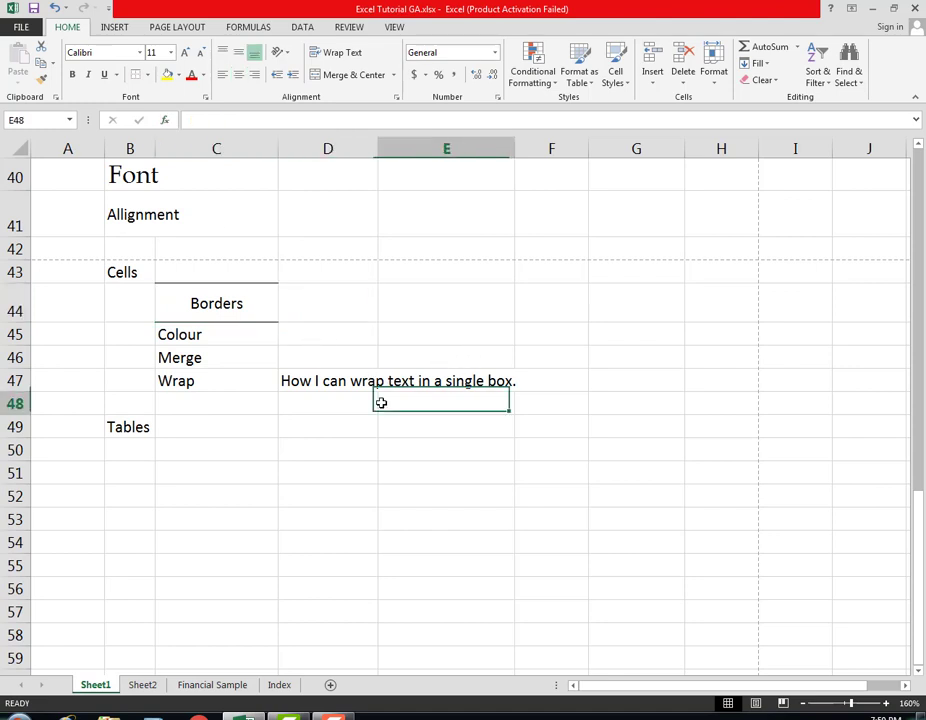
Remove all borders from the "Borders" cell C44 with No Border and move the selection off the cell.
click(203, 302)
click(148, 75)
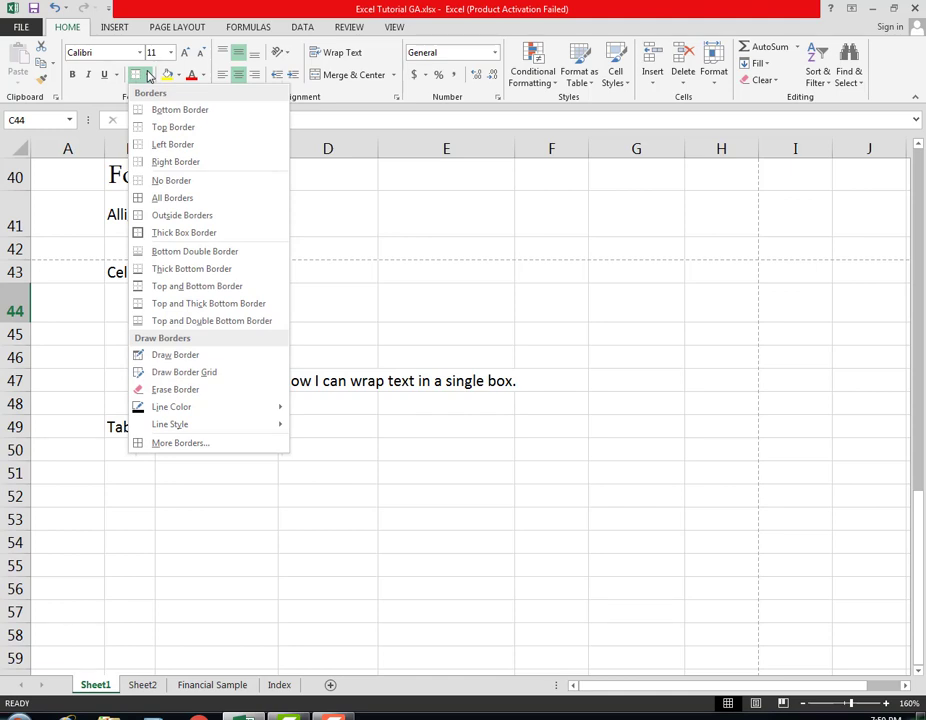
click(176, 186)
key(Down)
key(Down)
key(Down)
key(Down)
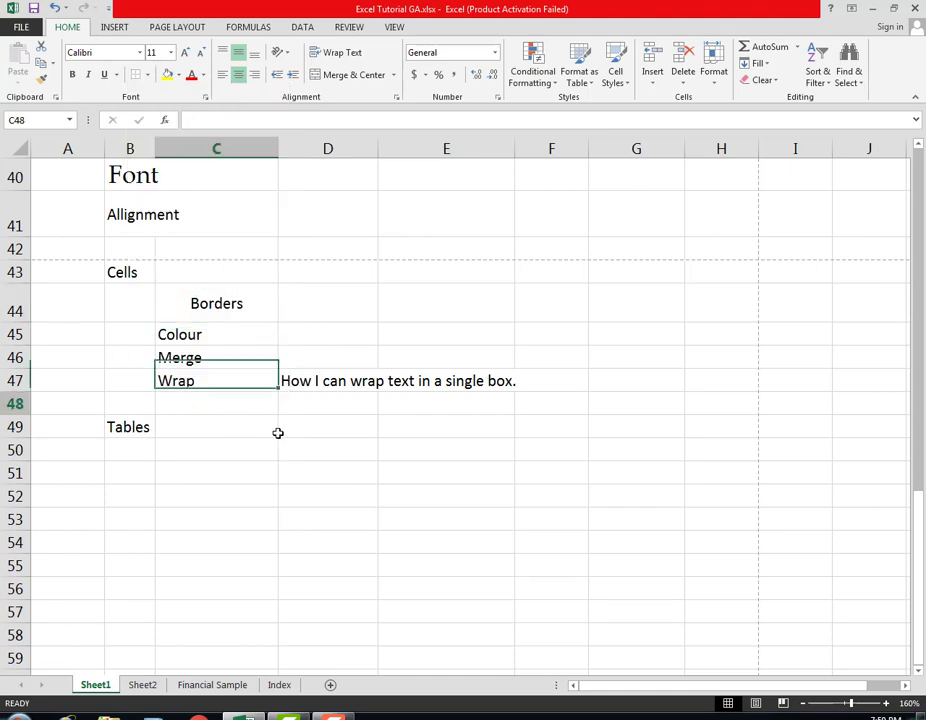
click(345, 450)
Apply All Borders to the range B43:E49 and deselect it to view the grid.
drag(132, 271, 480, 434)
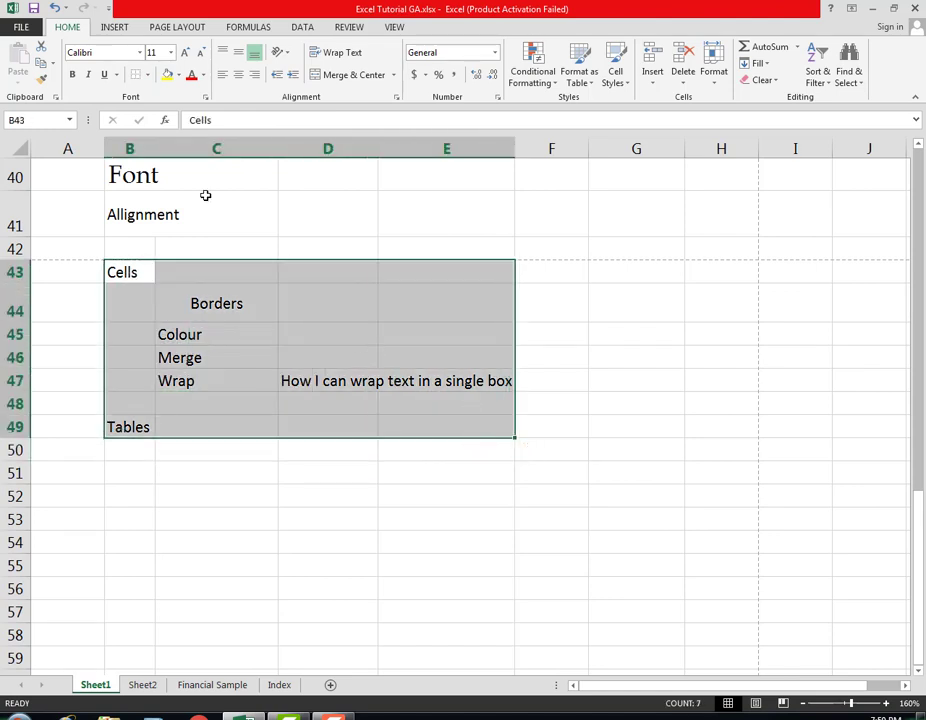
click(147, 74)
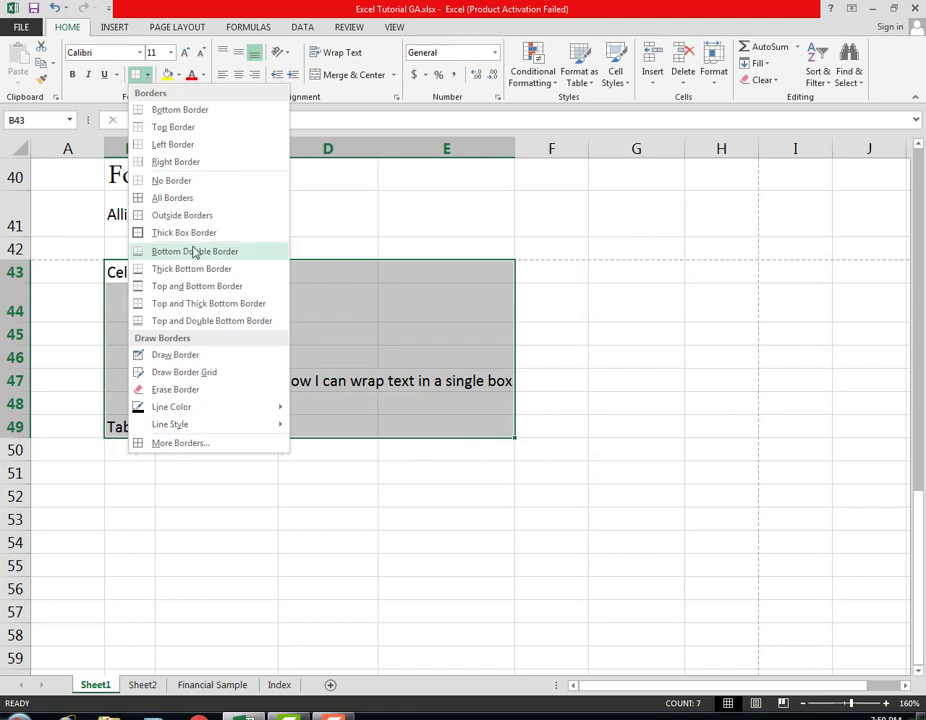
click(158, 205)
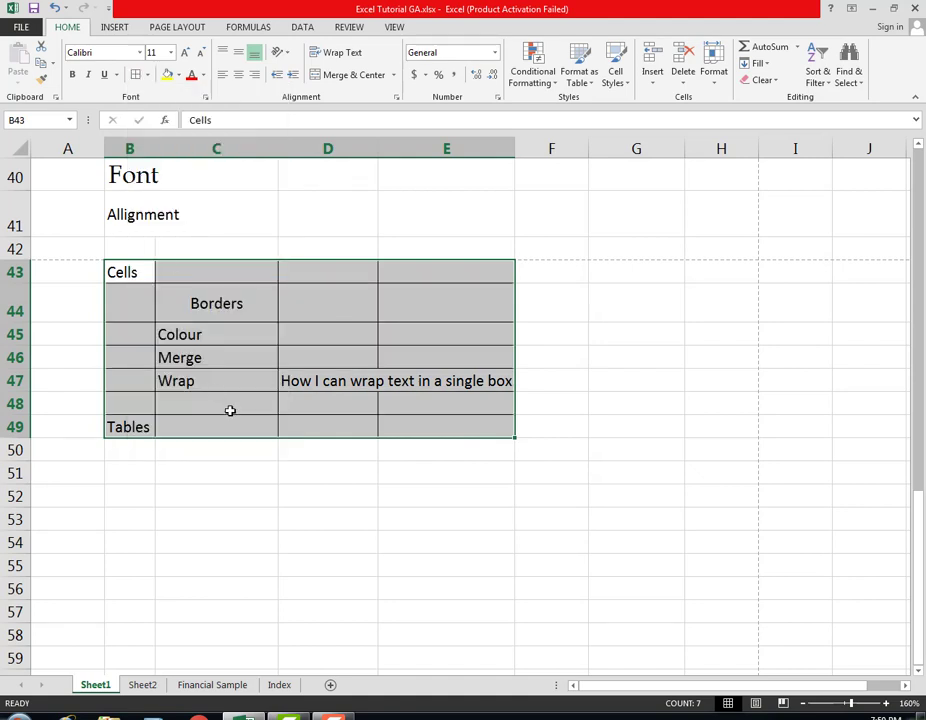
click(240, 492)
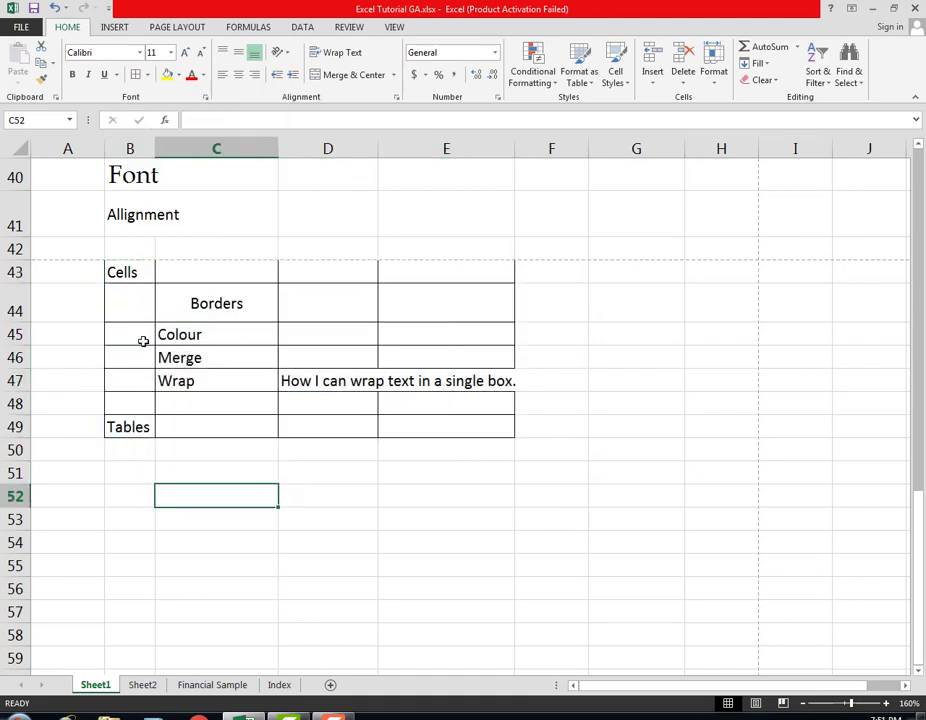
Clear the borders from the range B43:E49 with No Border and deselect it.
drag(150, 272, 433, 427)
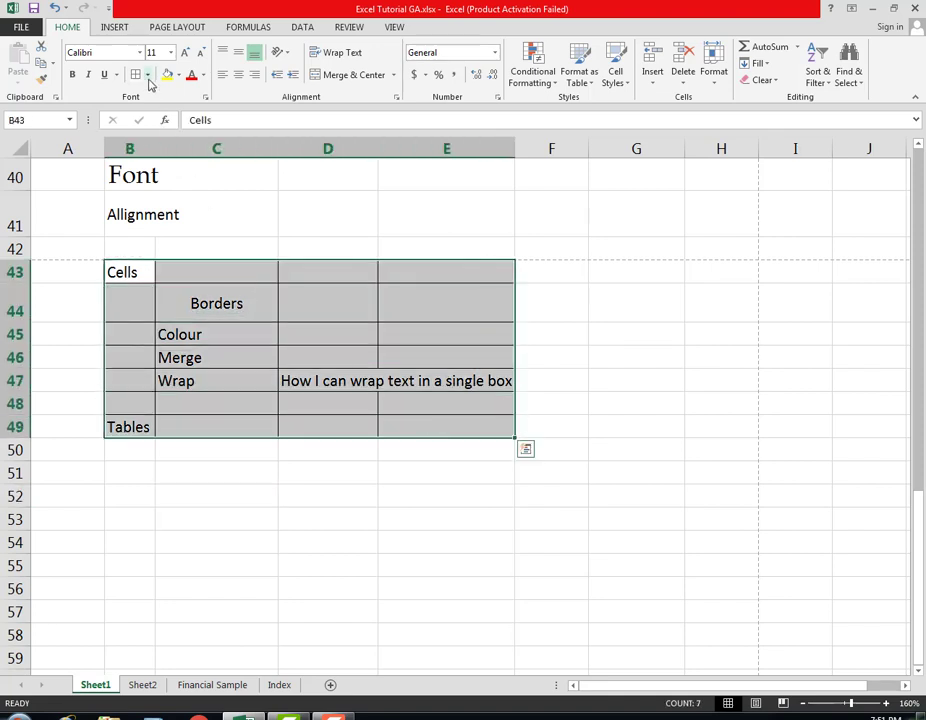
click(148, 76)
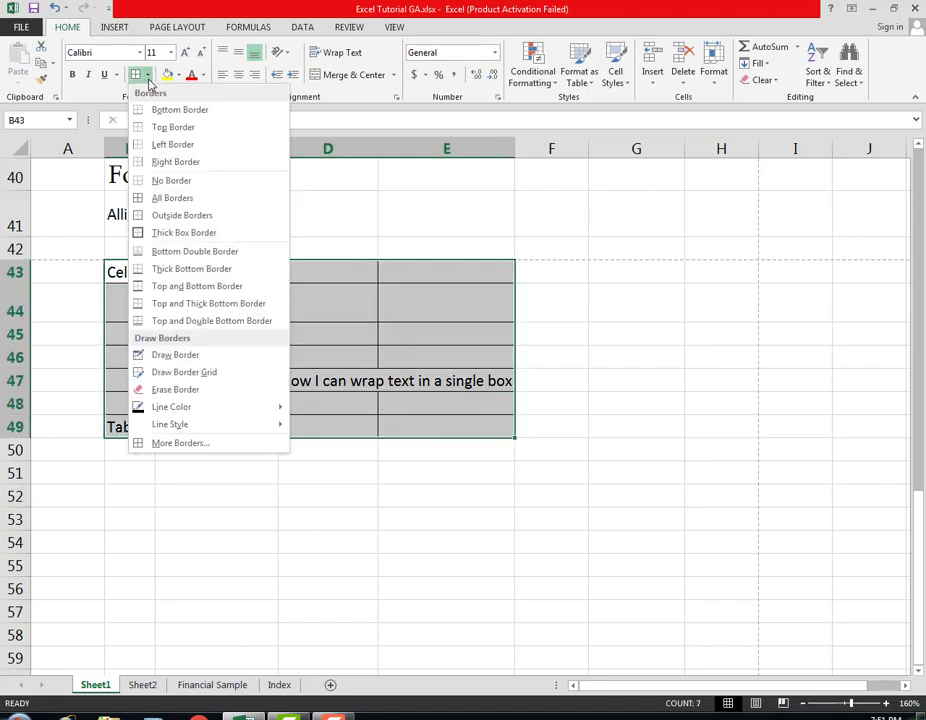
click(160, 181)
click(248, 364)
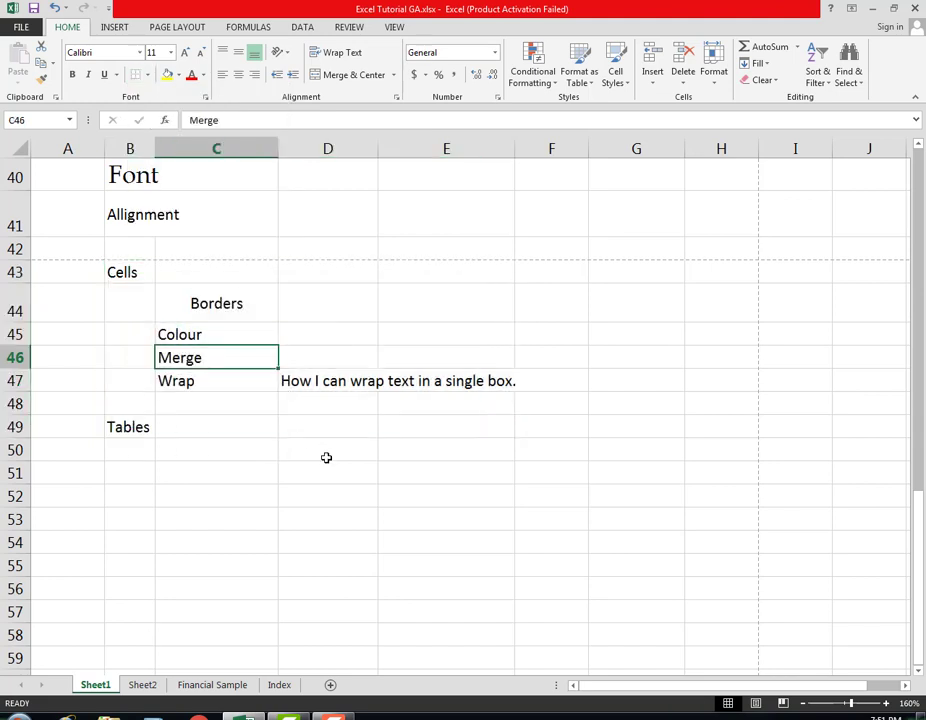
In Format Cells for C44, set thick solid lines as the left and right borders.
click(218, 310)
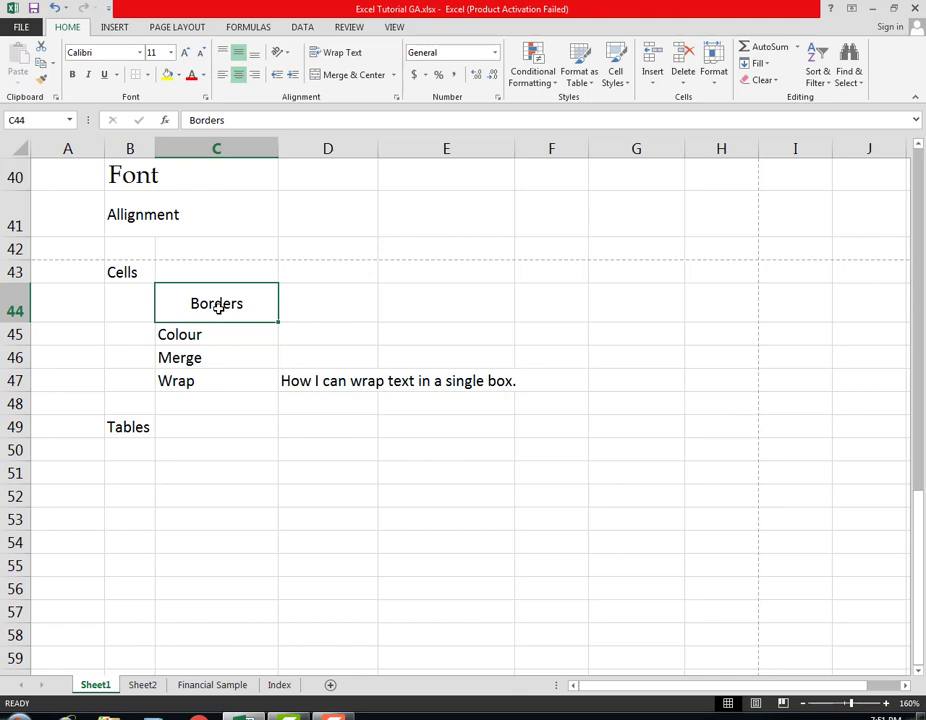
click(205, 99)
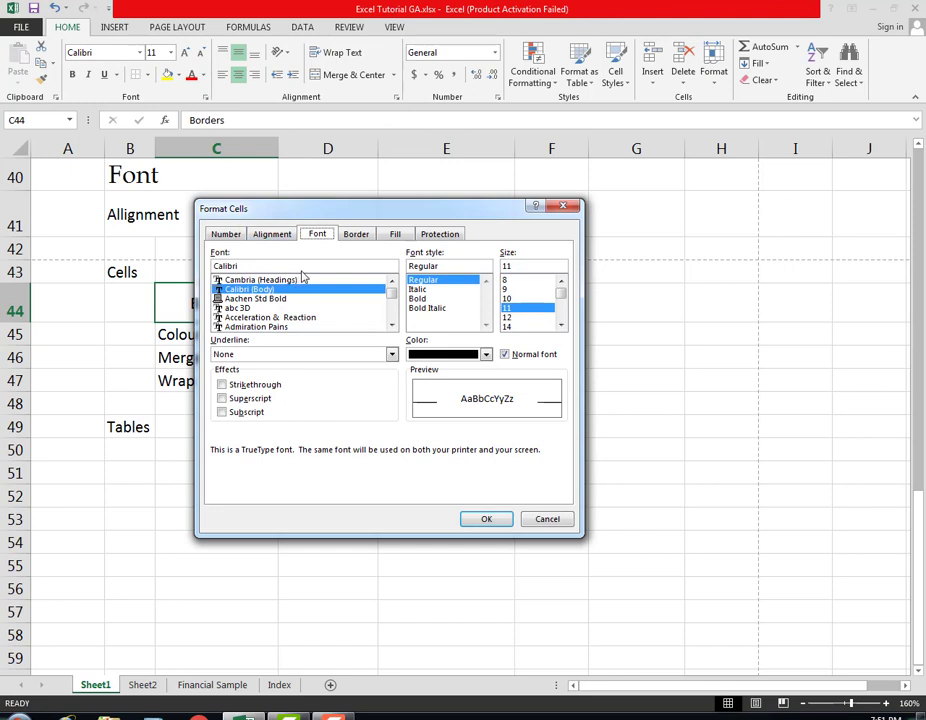
click(360, 237)
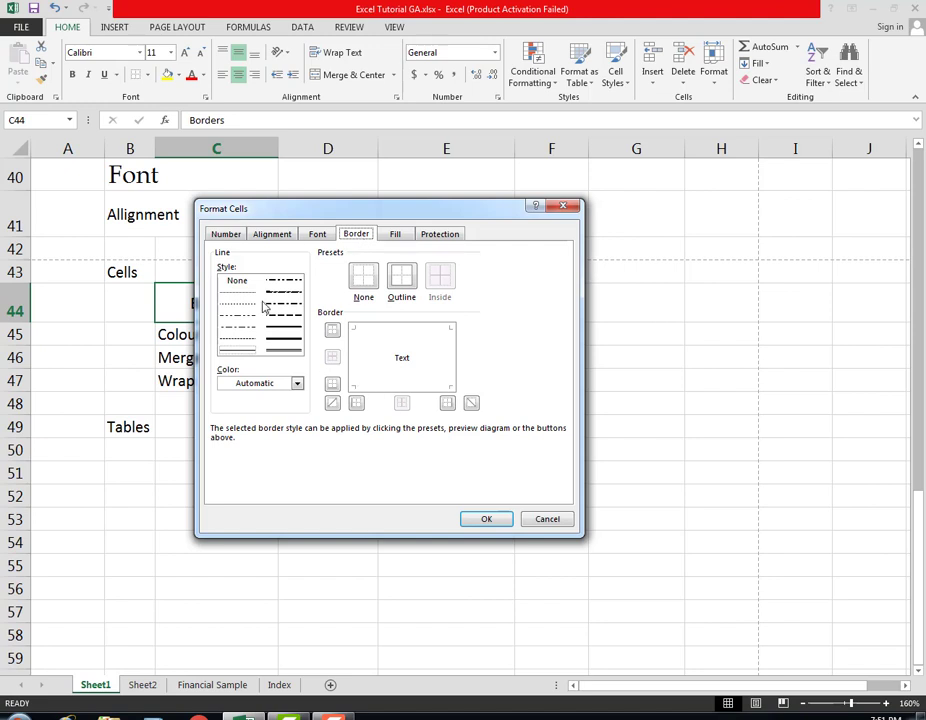
click(279, 344)
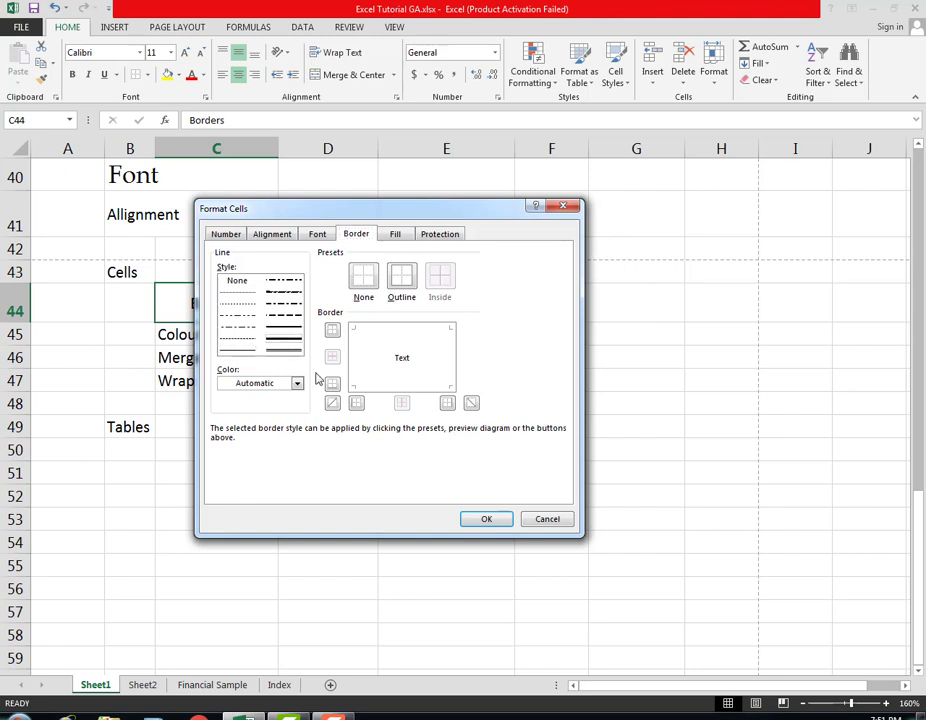
click(356, 364)
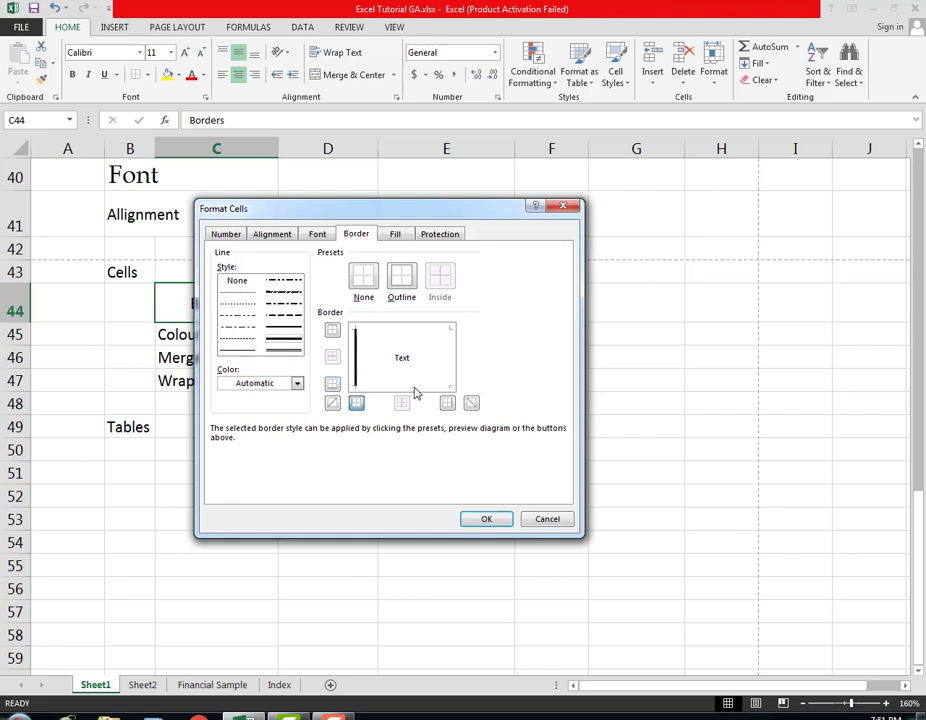
click(452, 370)
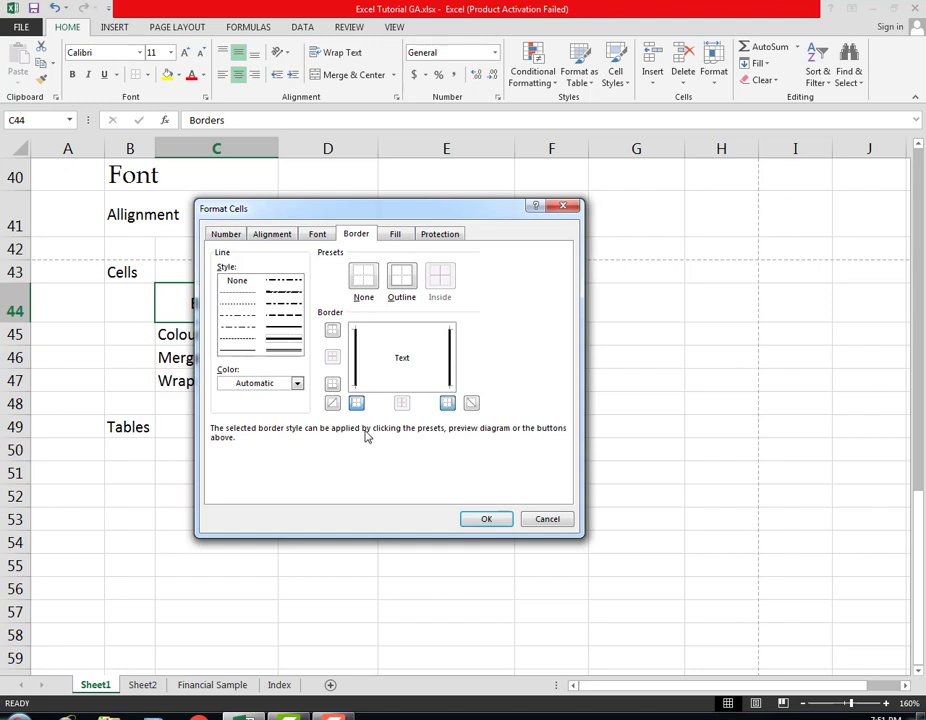
Set double lines as the top and bottom borders of C44, apply the formatting and deselect the cell.
click(282, 352)
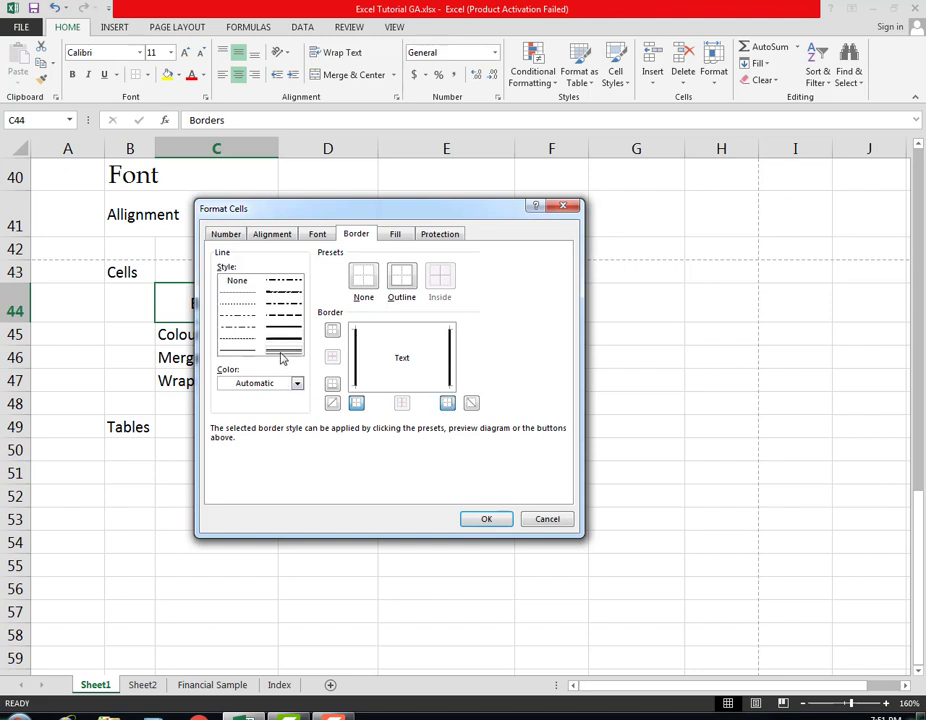
click(406, 331)
click(406, 386)
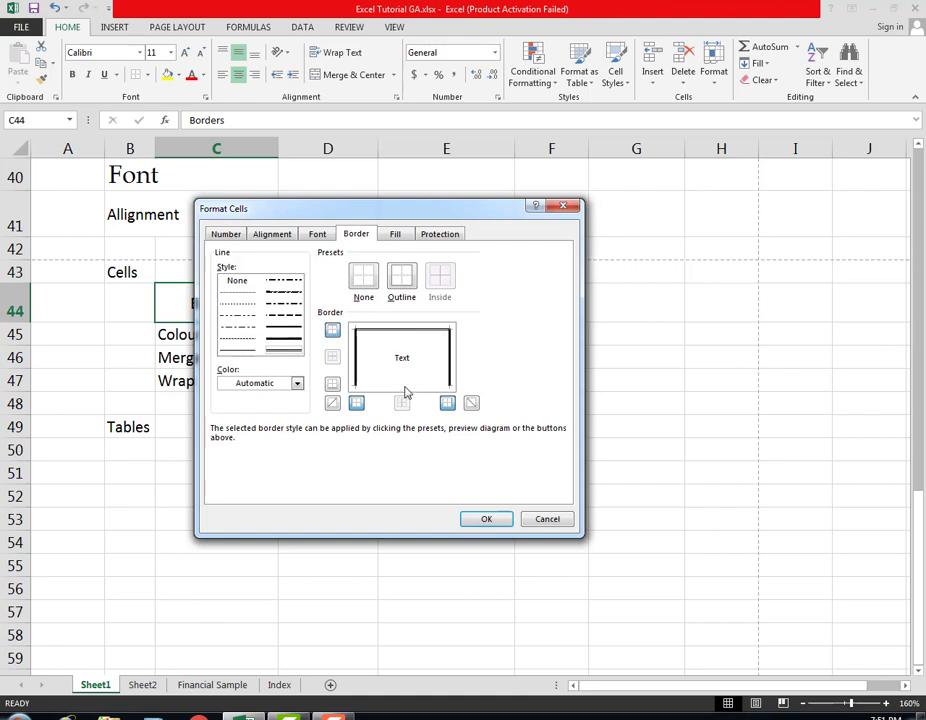
click(484, 519)
click(254, 456)
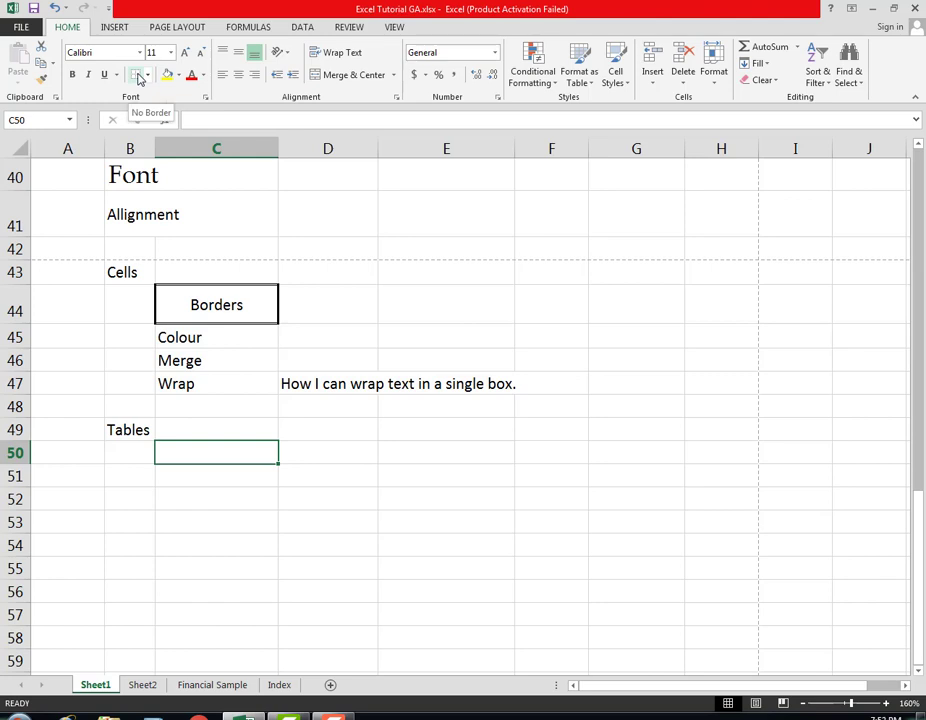
In Format Cells, replace the borders of C44 with the finest dotted line style on all four sides.
click(297, 303)
click(238, 305)
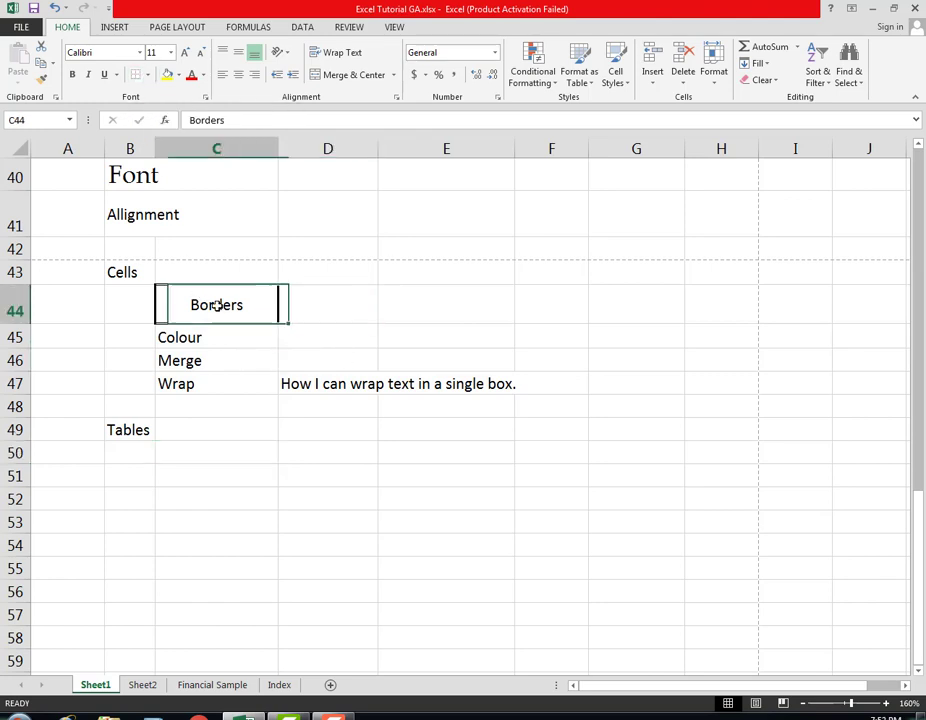
click(205, 98)
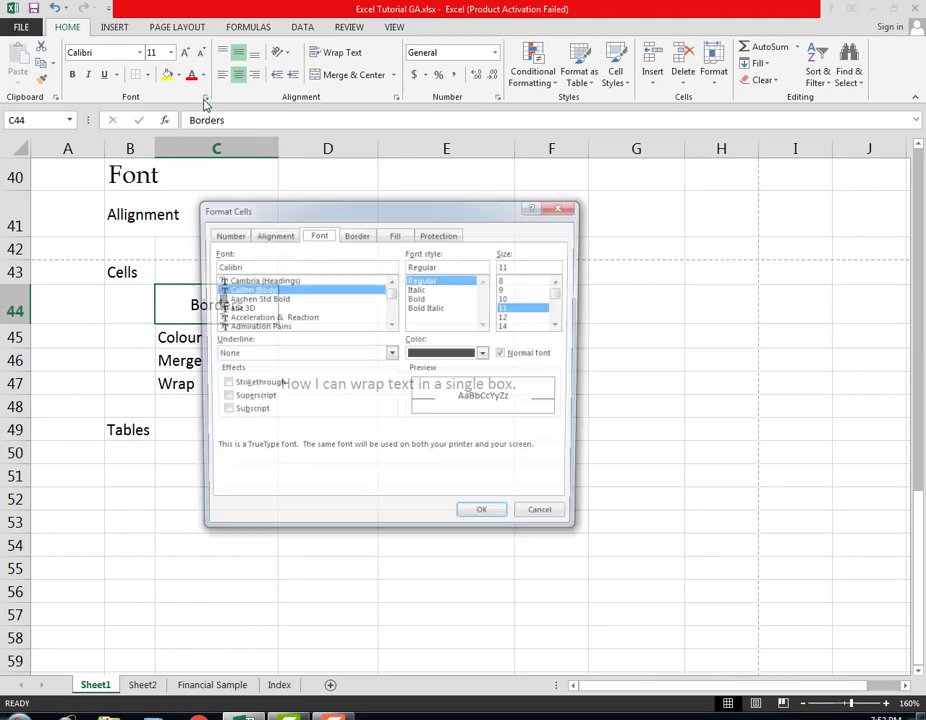
click(356, 235)
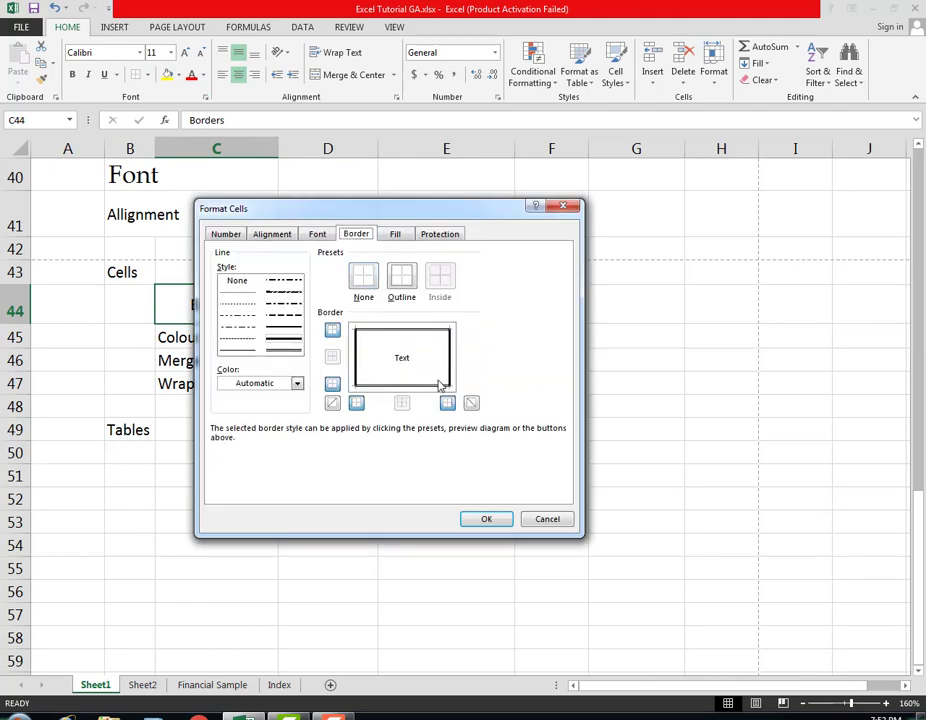
click(366, 281)
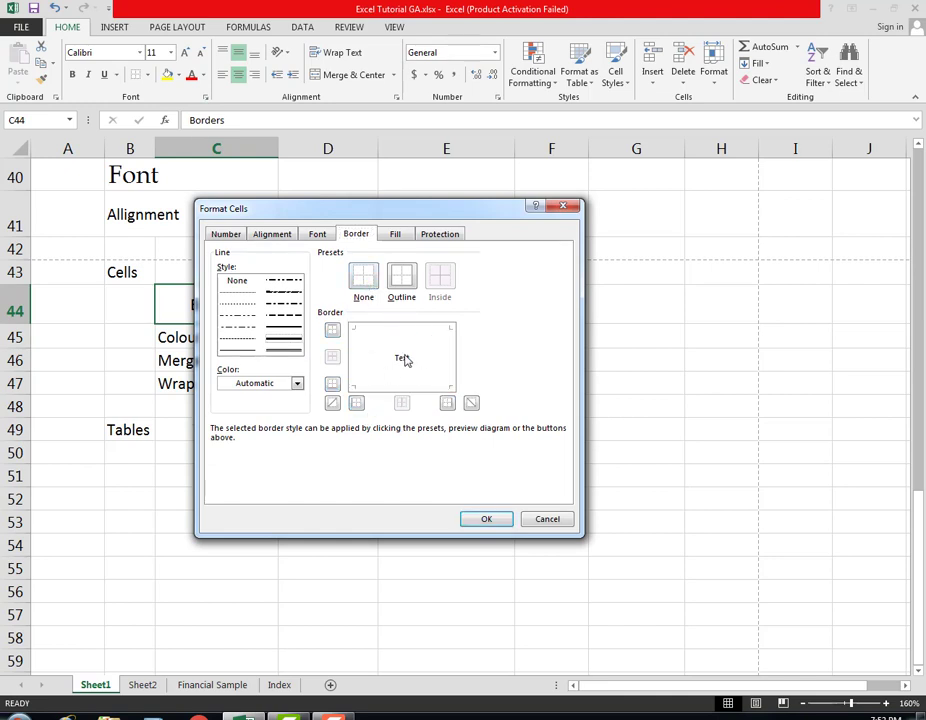
click(245, 297)
click(370, 333)
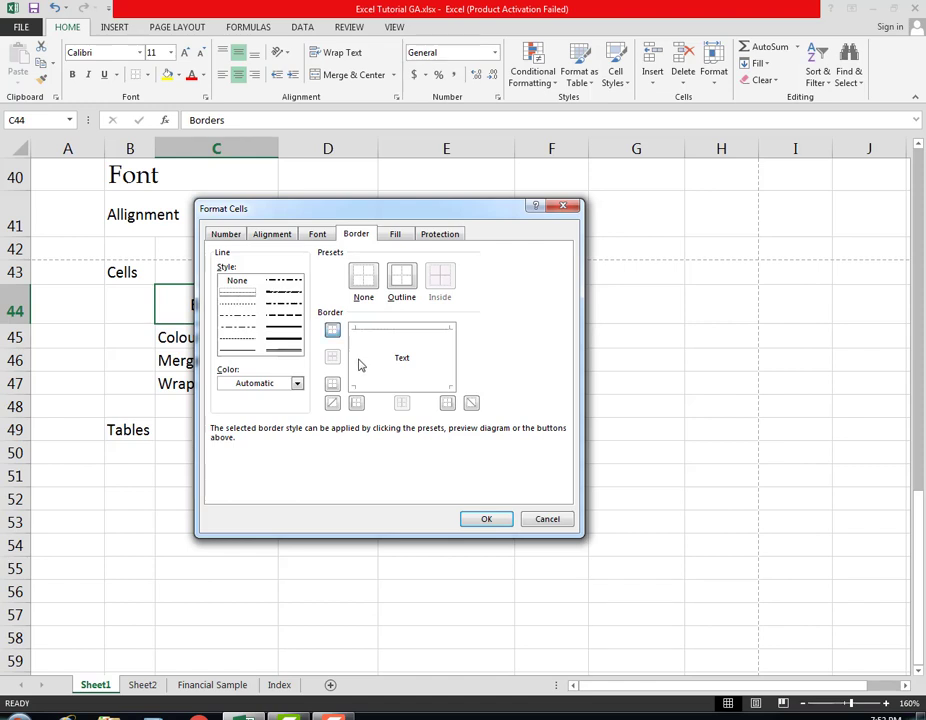
click(450, 364)
click(410, 388)
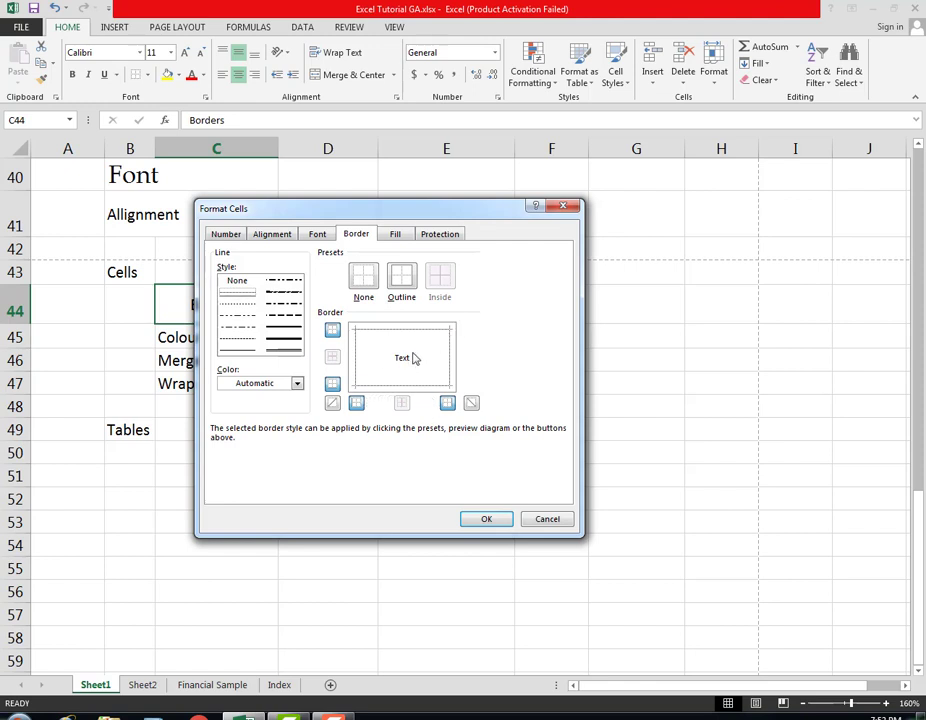
Add both diagonal borders to C44 in the border preview and remove the lines on its four sides.
click(405, 362)
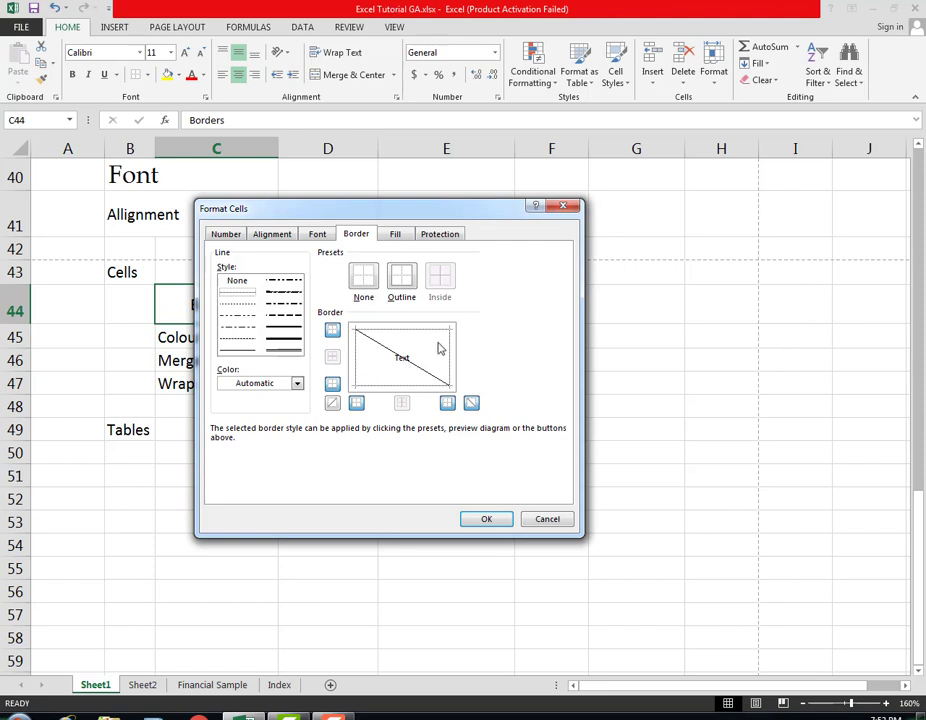
click(390, 375)
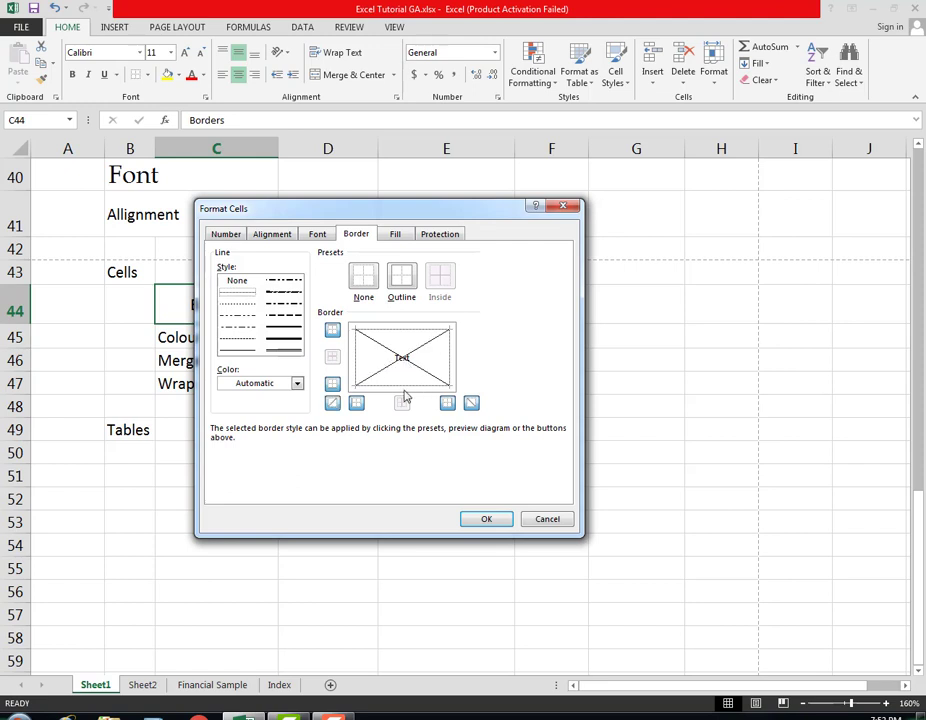
click(412, 388)
click(416, 331)
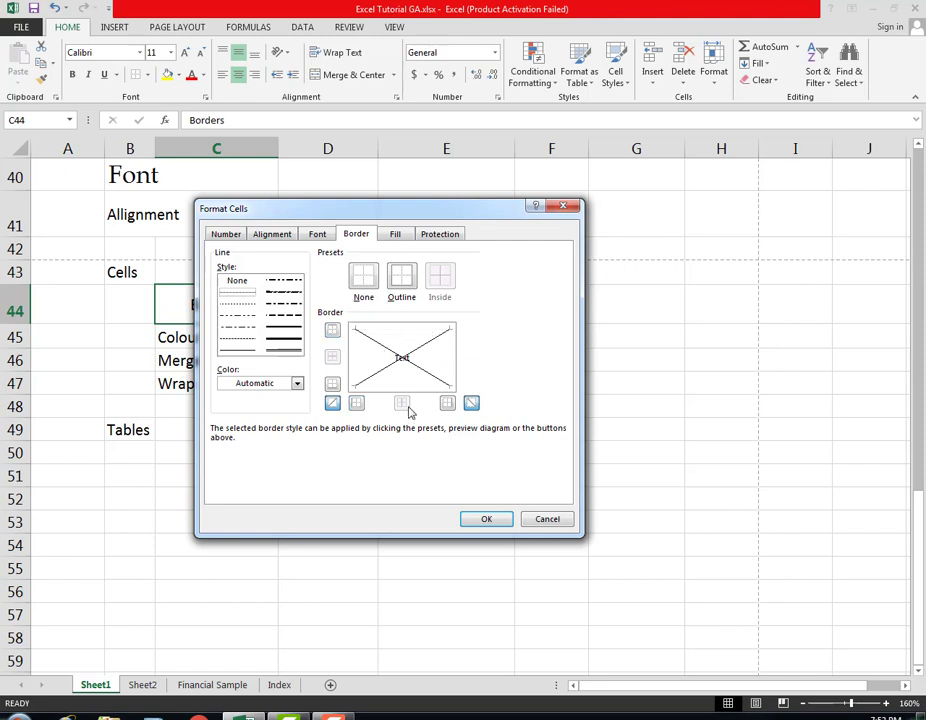
Clear every border of C44 with the None preset, apply it and select the "Colour" cell C45.
click(362, 280)
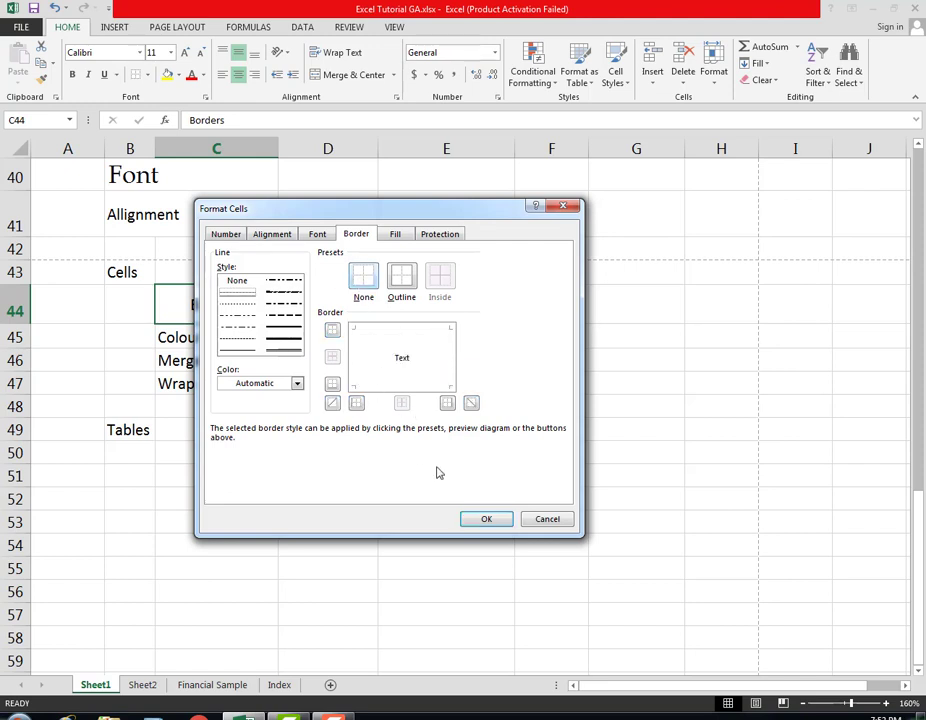
click(487, 519)
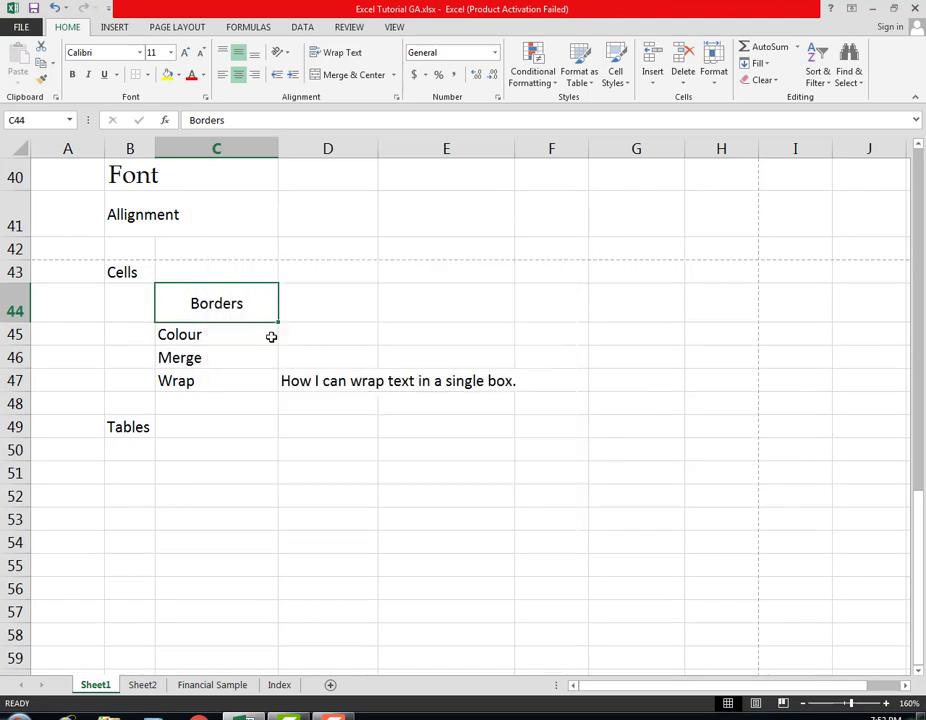
click(247, 339)
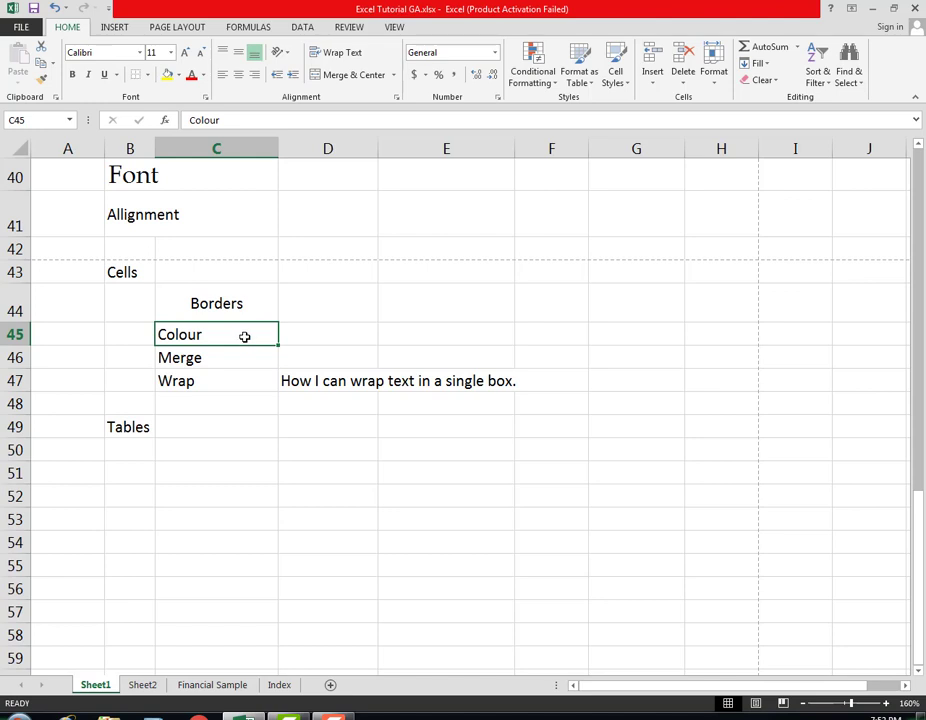
Give the "Colour" cell C45 a red font and a yellow fill.
click(204, 76)
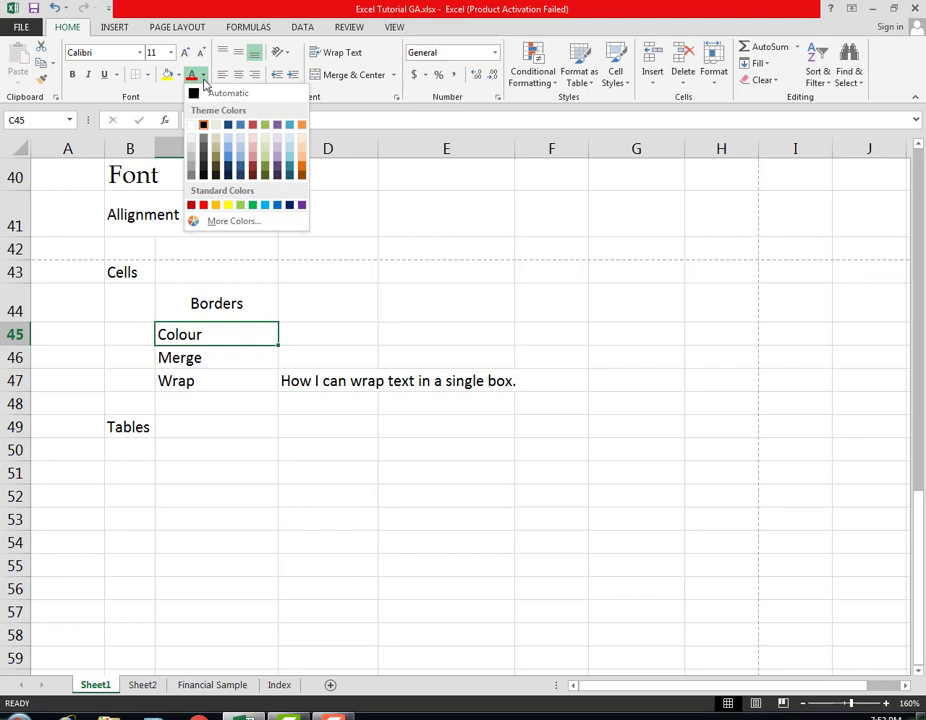
click(205, 210)
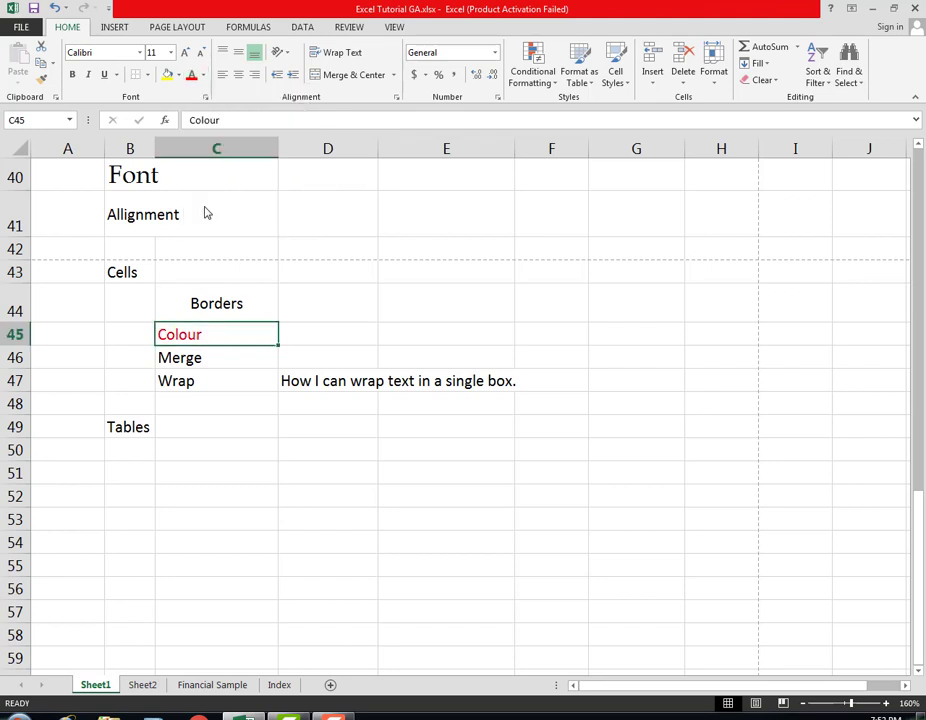
click(204, 76)
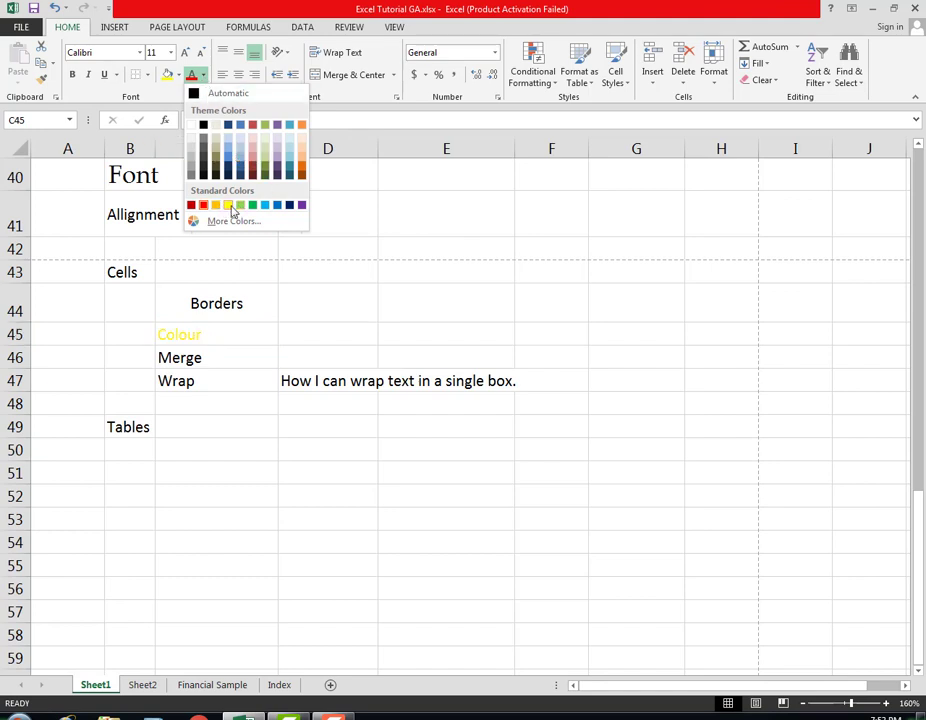
click(203, 205)
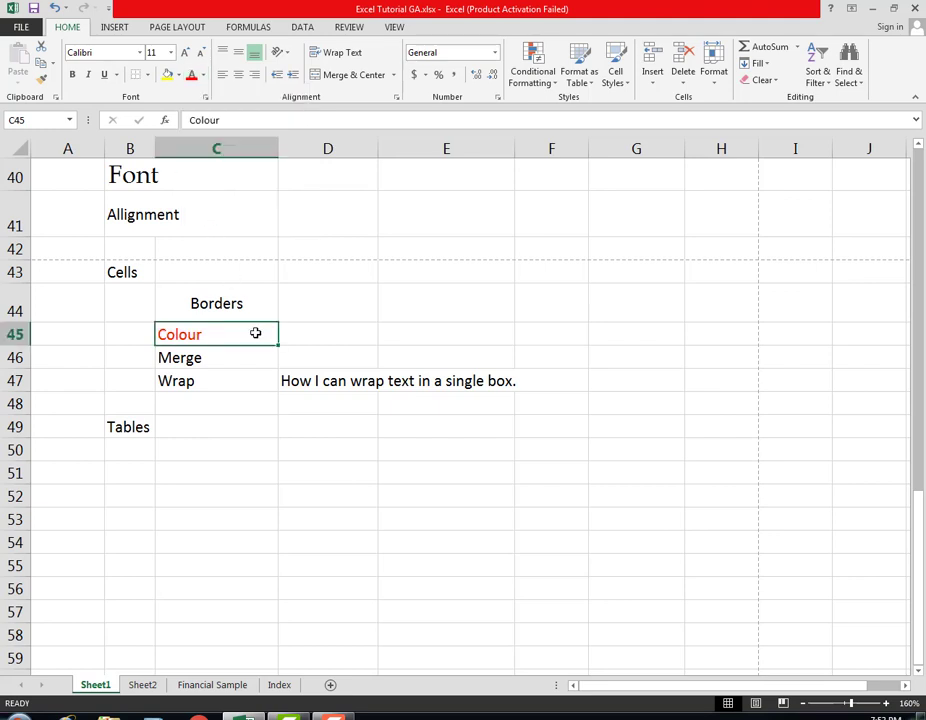
click(178, 76)
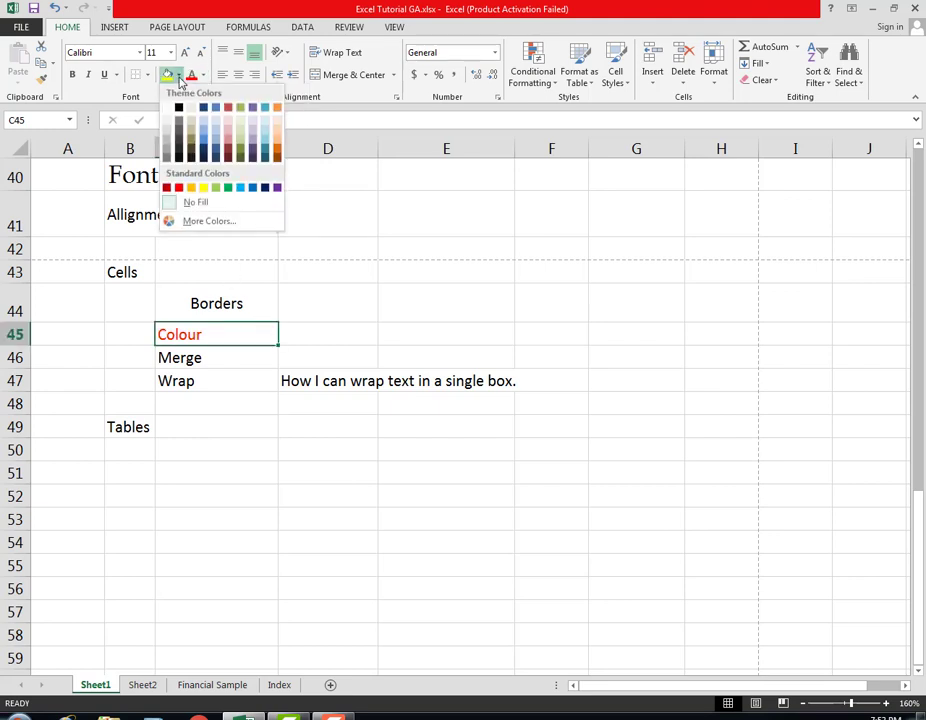
click(203, 188)
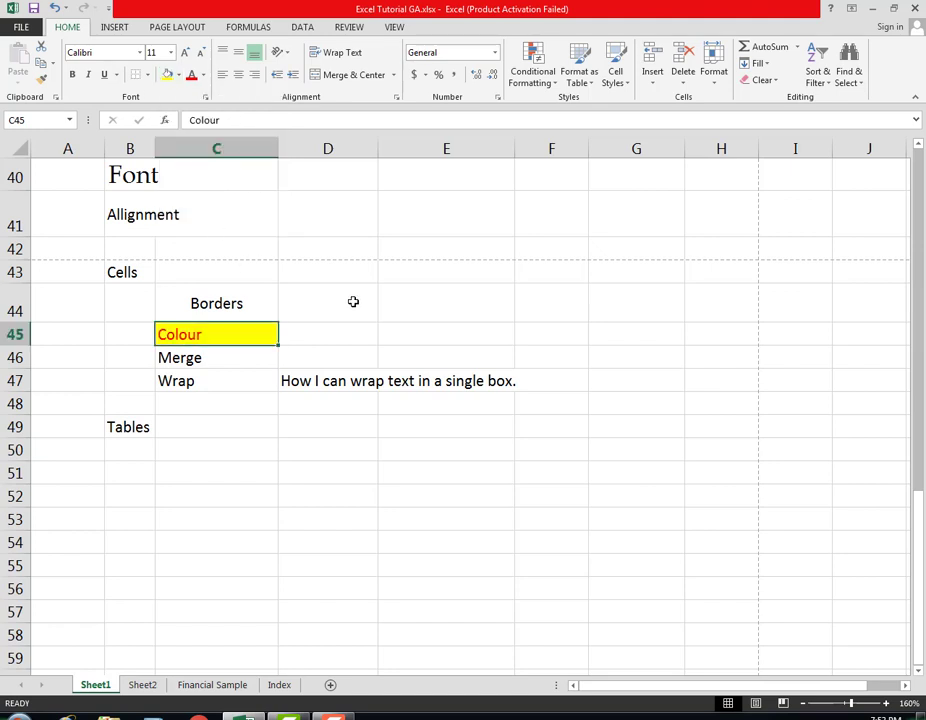
Fill the "Borders" cell C44 with a light blue theme colour.
click(178, 76)
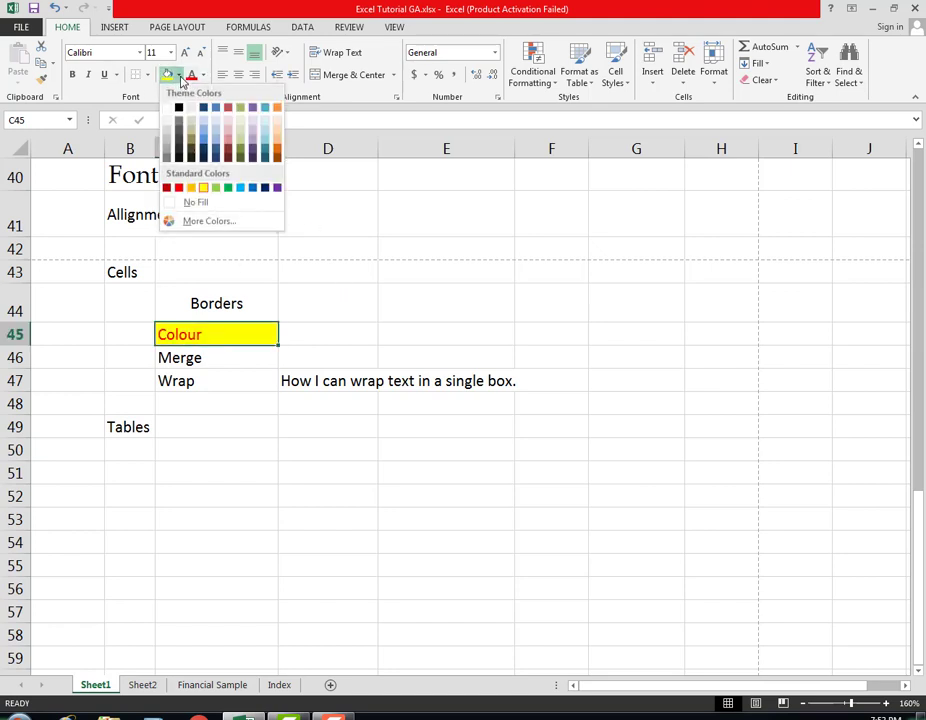
click(215, 305)
click(213, 305)
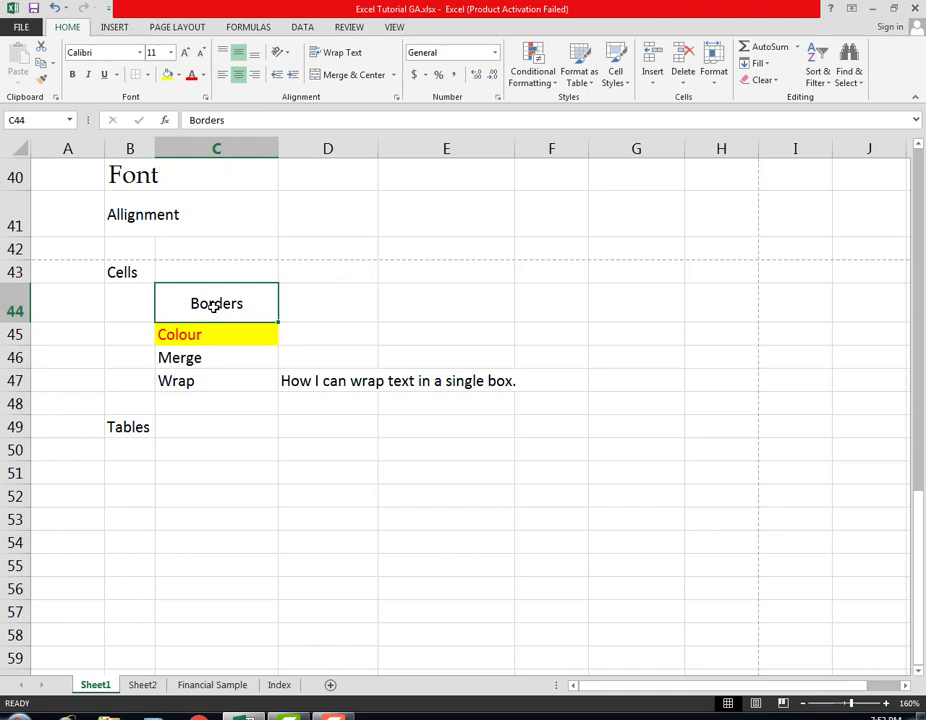
click(179, 76)
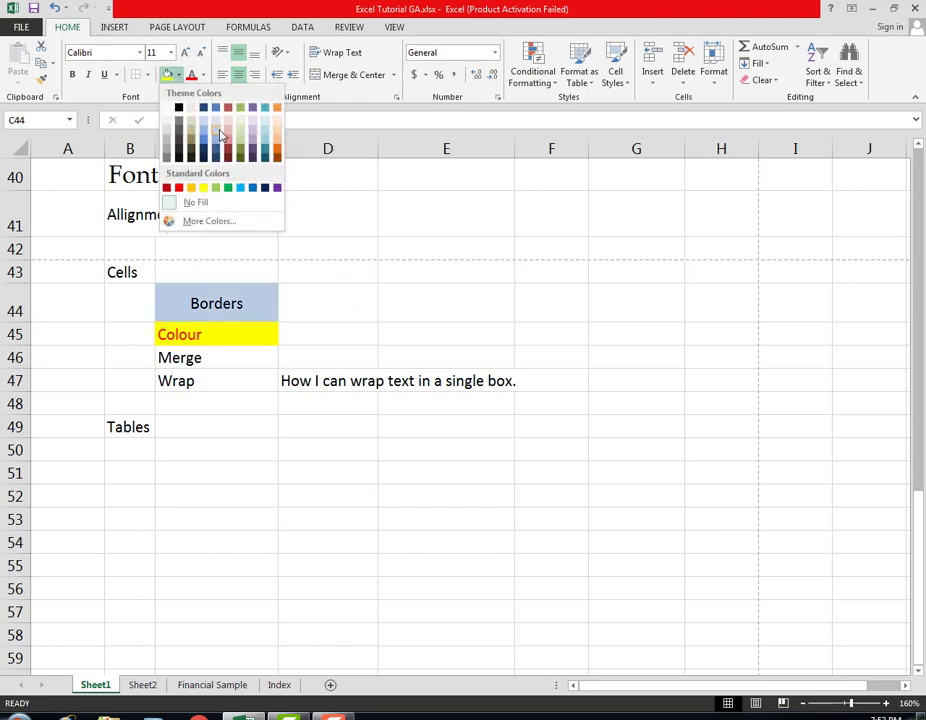
click(221, 135)
click(256, 363)
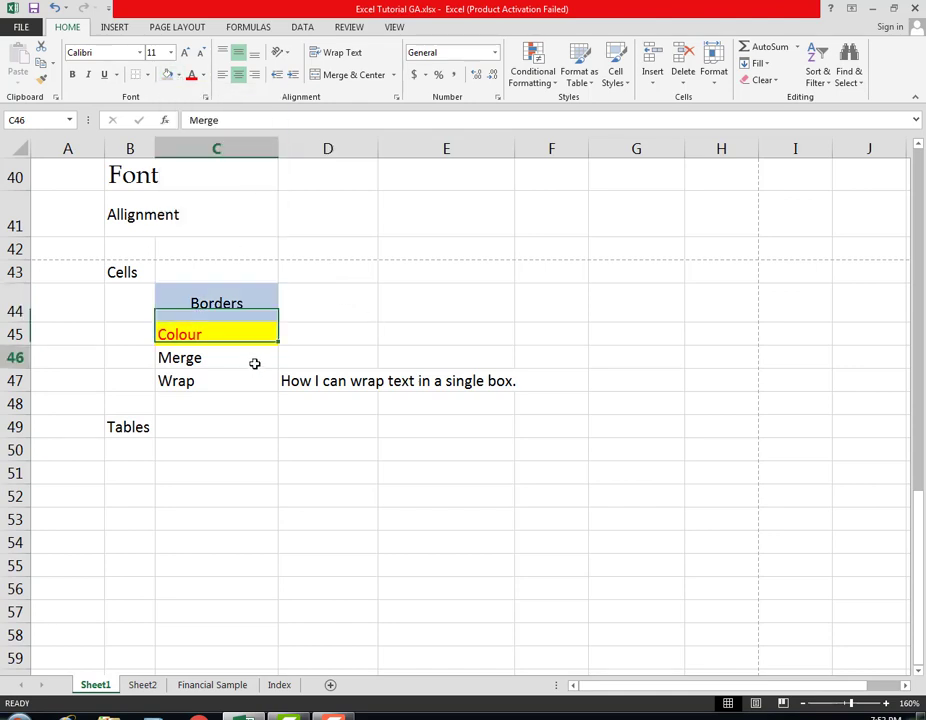
click(247, 335)
click(245, 313)
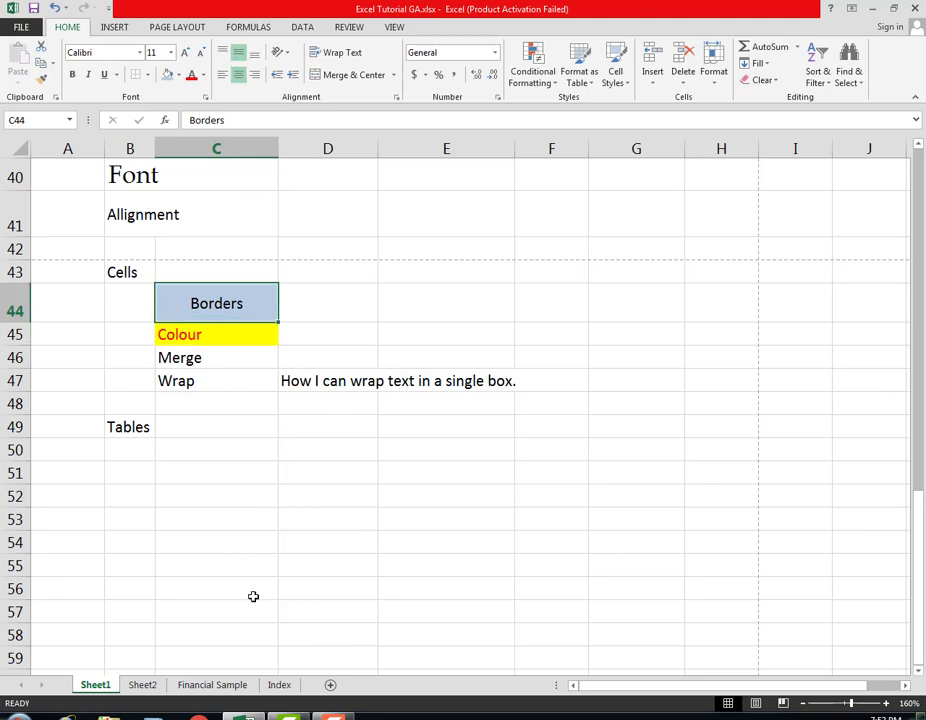
Examine the header cells' colouring on the Financial Sample sheet and return to Sheet1.
click(212, 686)
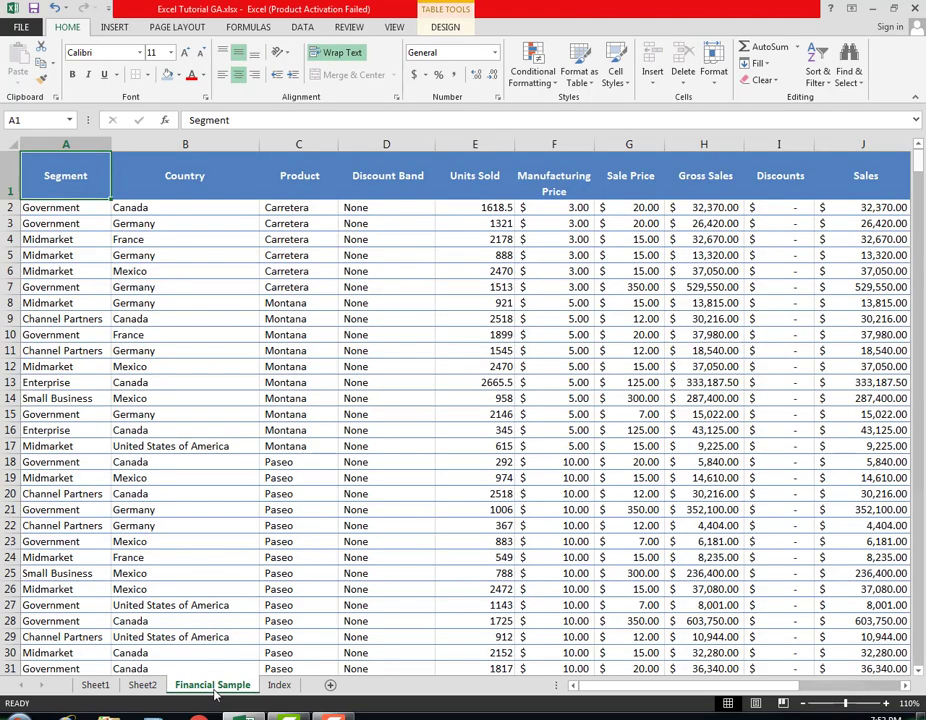
click(250, 184)
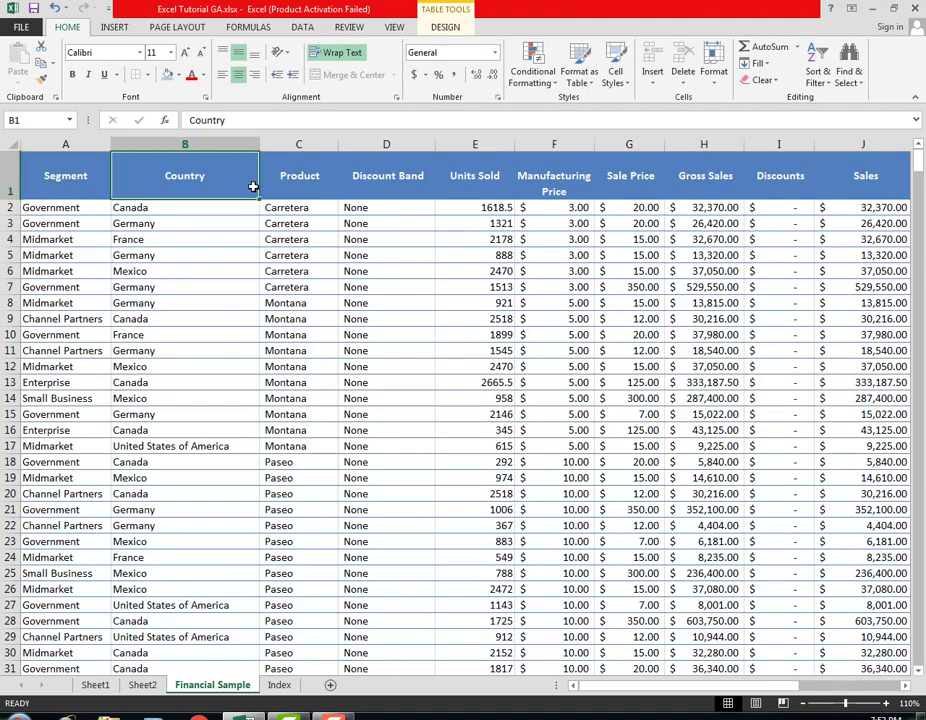
click(300, 178)
click(400, 175)
click(490, 175)
click(545, 179)
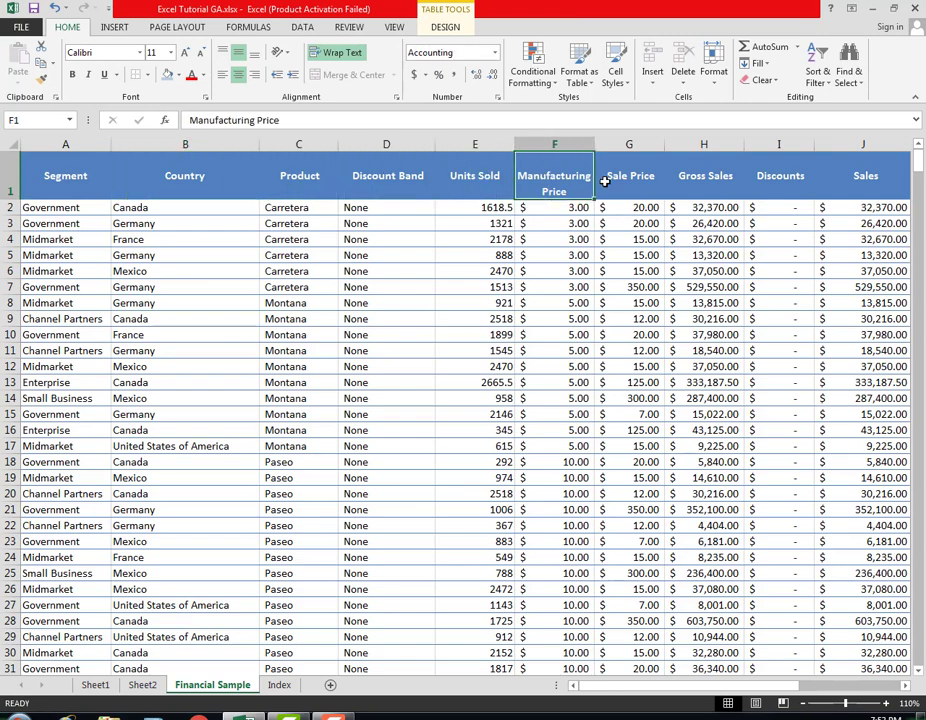
click(611, 184)
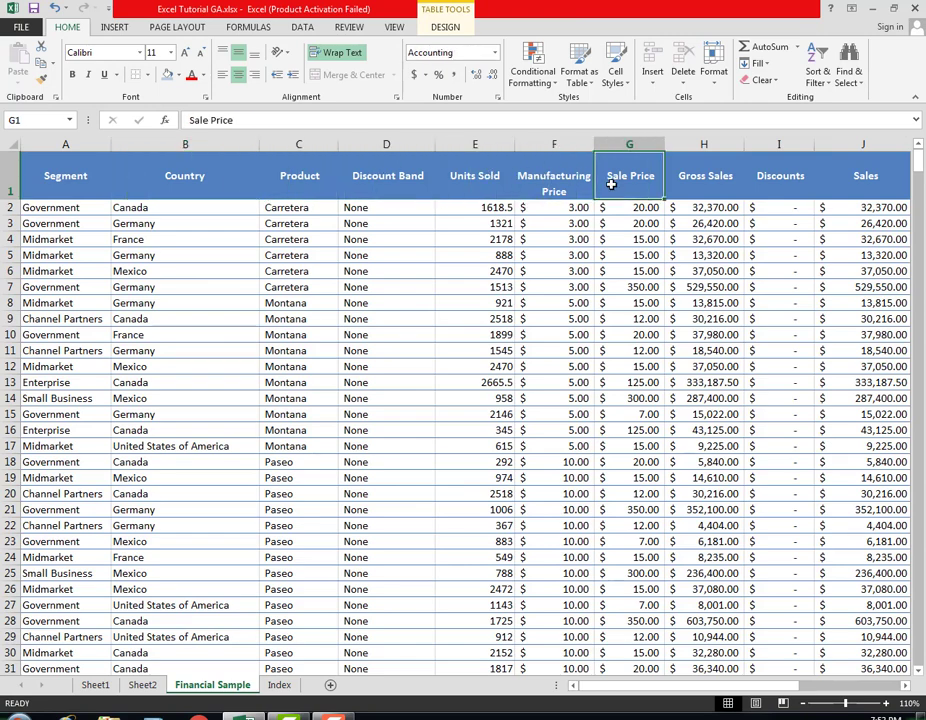
click(62, 179)
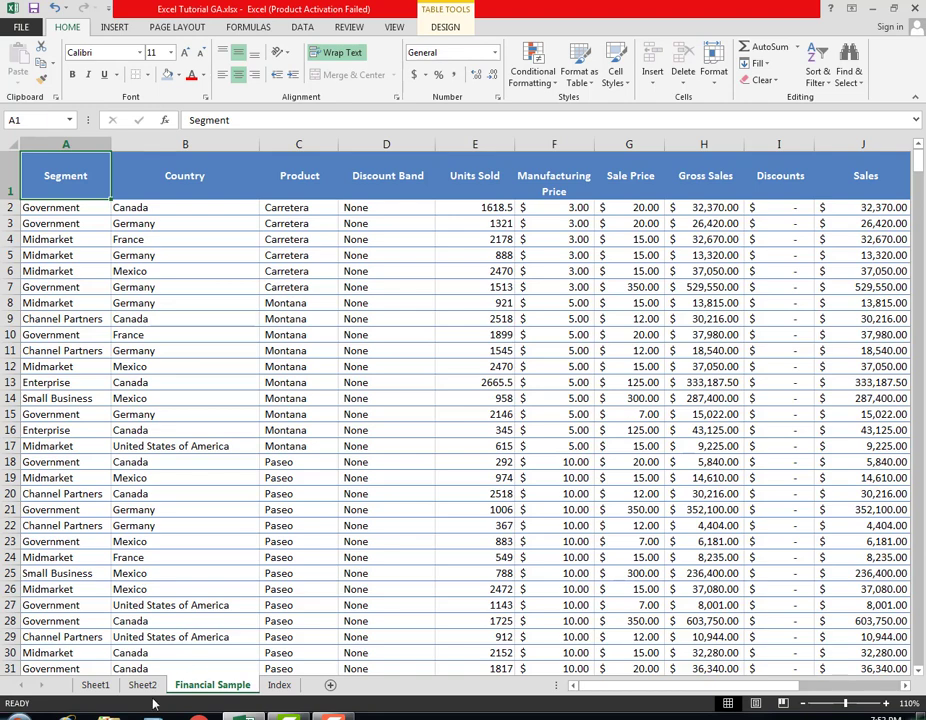
click(97, 686)
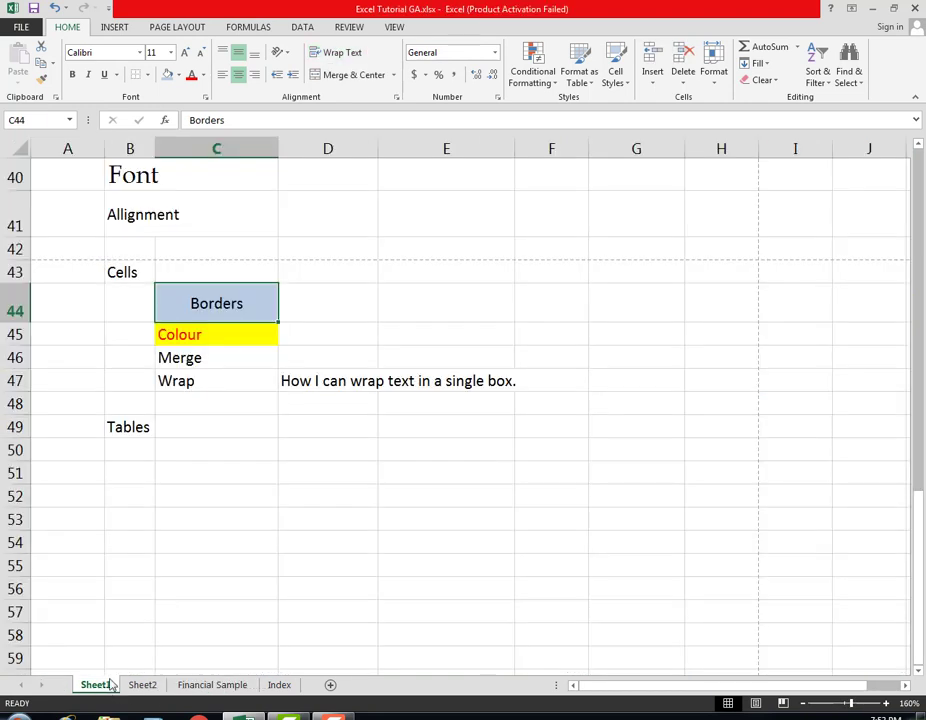
Copy the "Merge" cell C46 and paste it into C53.
click(207, 340)
click(209, 358)
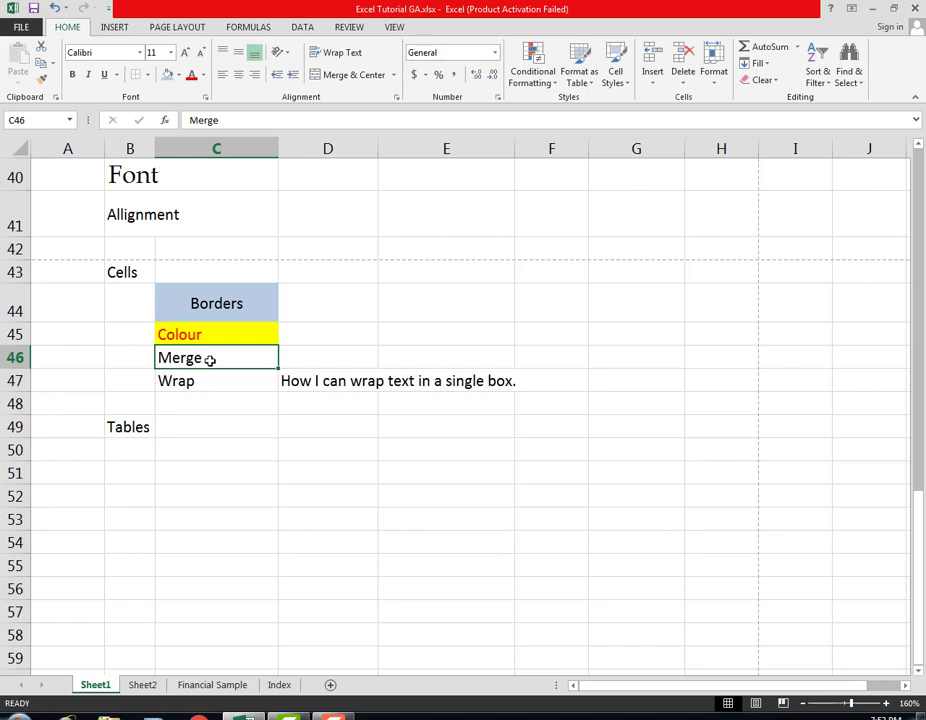
click(301, 357)
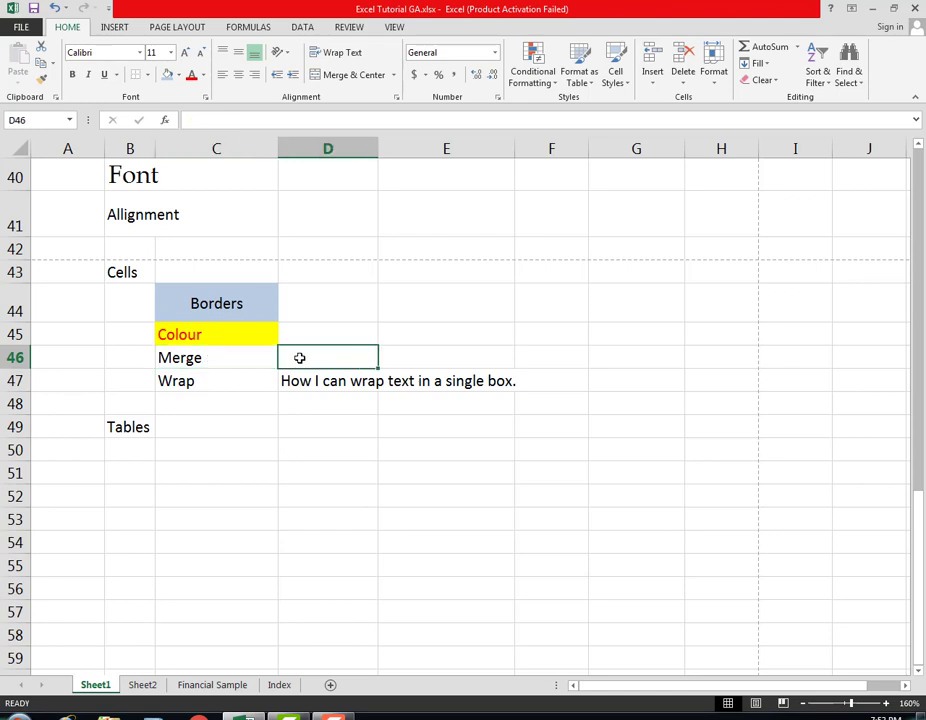
click(229, 357)
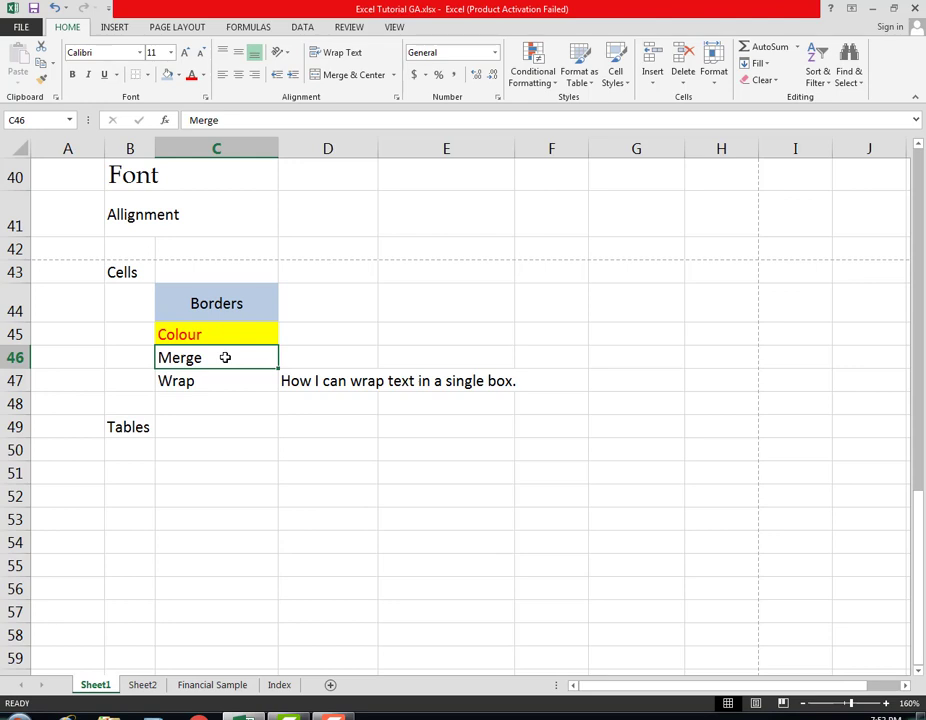
key(ctrl+c)
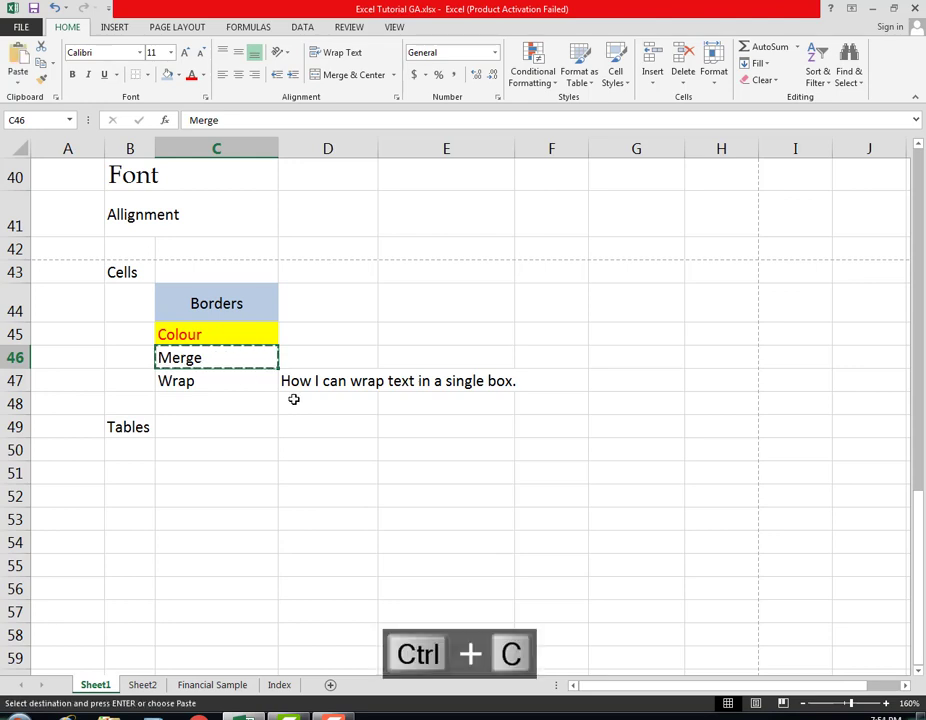
click(210, 518)
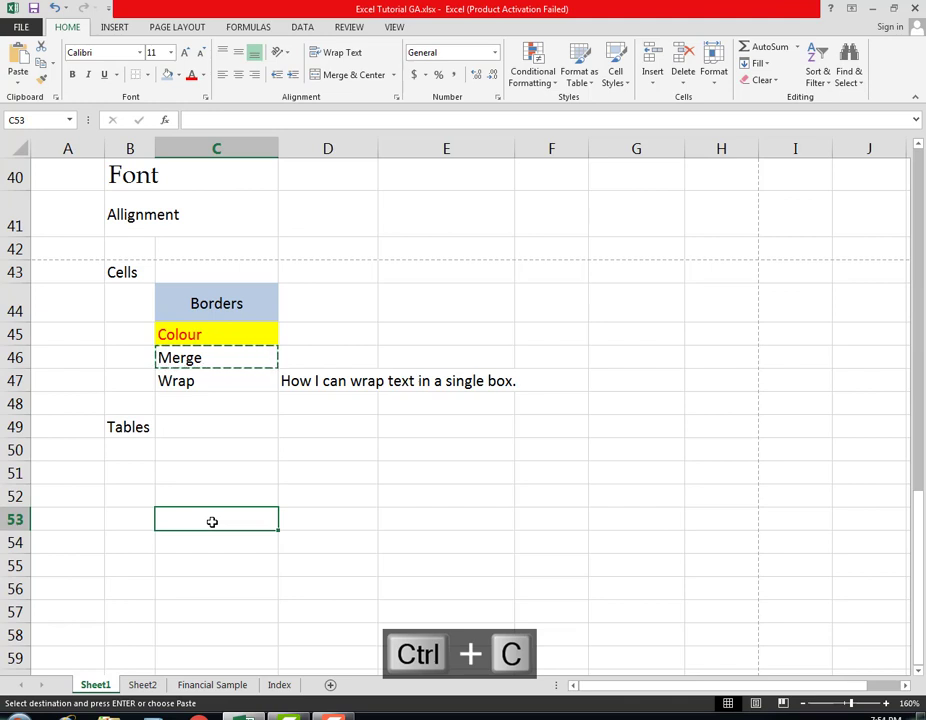
key(ctrl+v)
Merge and center the range C53:D54 and deselect the merged cell.
drag(219, 521, 316, 542)
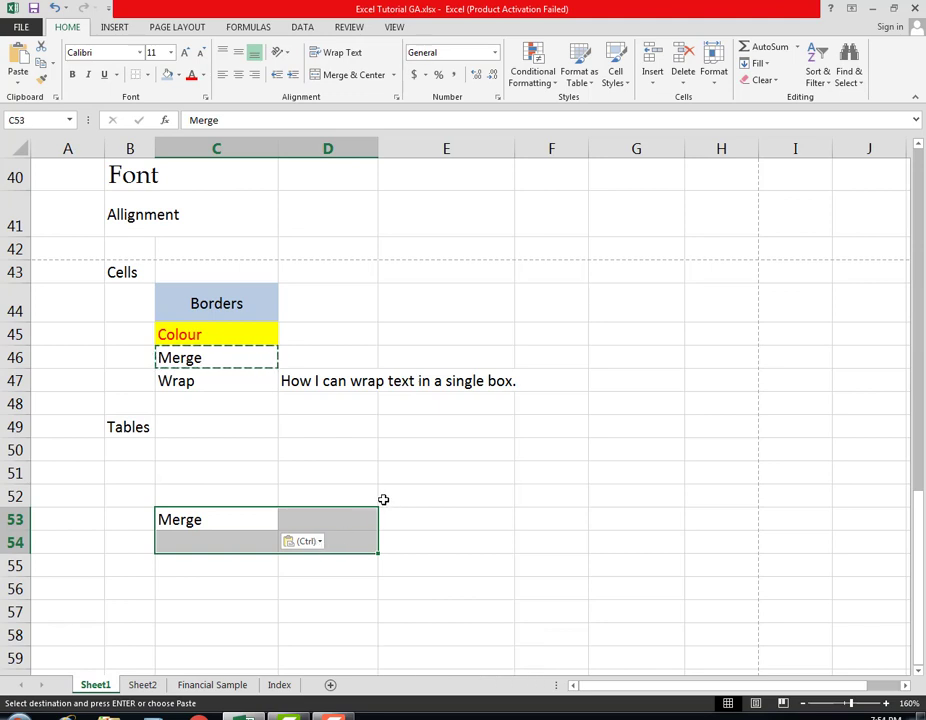
click(317, 82)
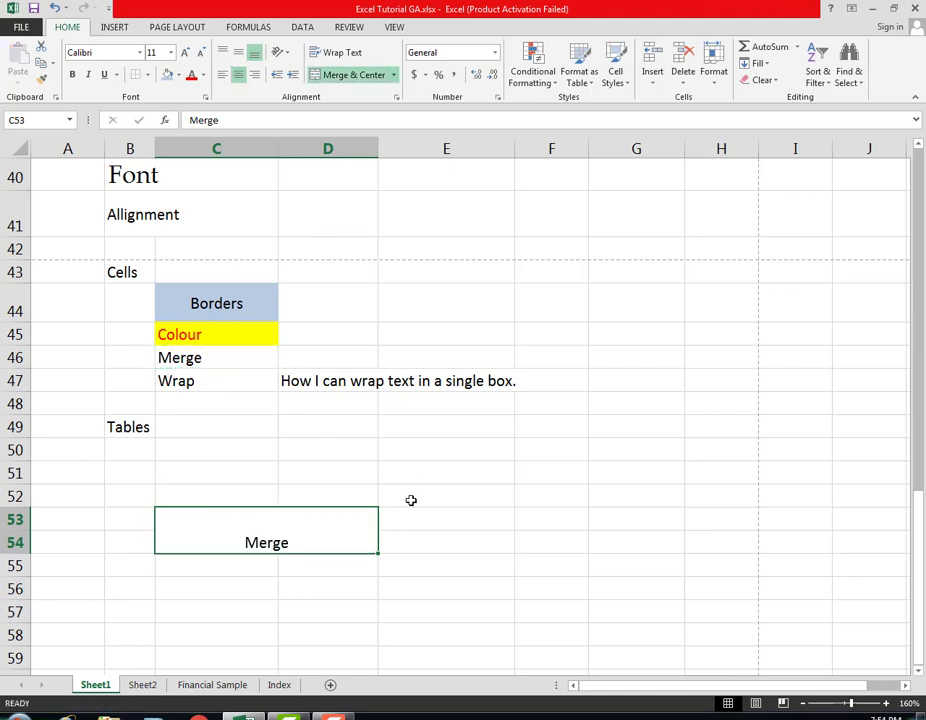
click(337, 573)
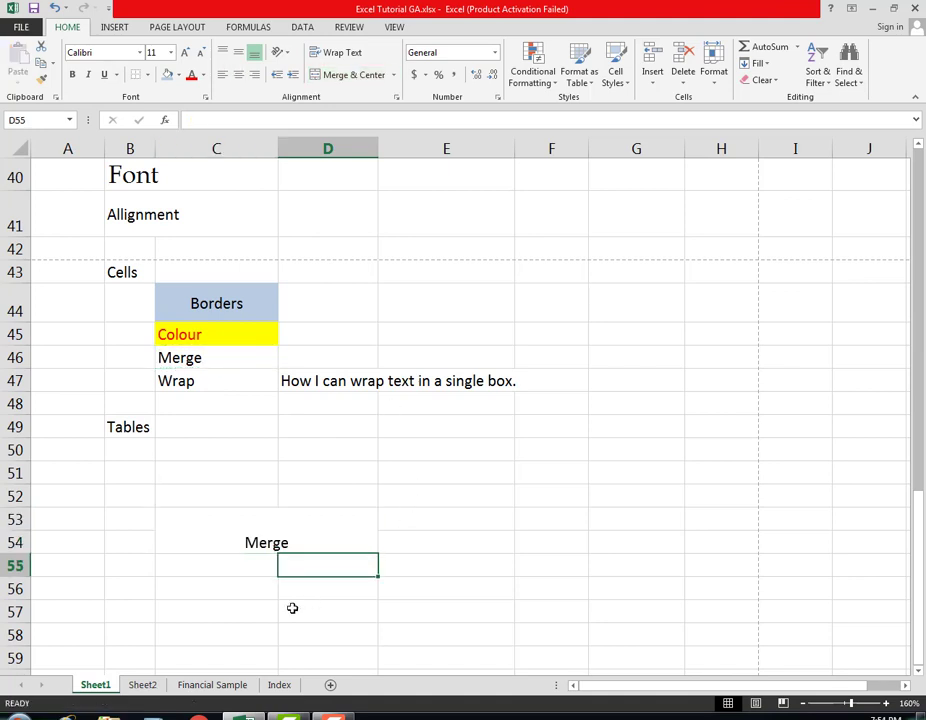
click(196, 612)
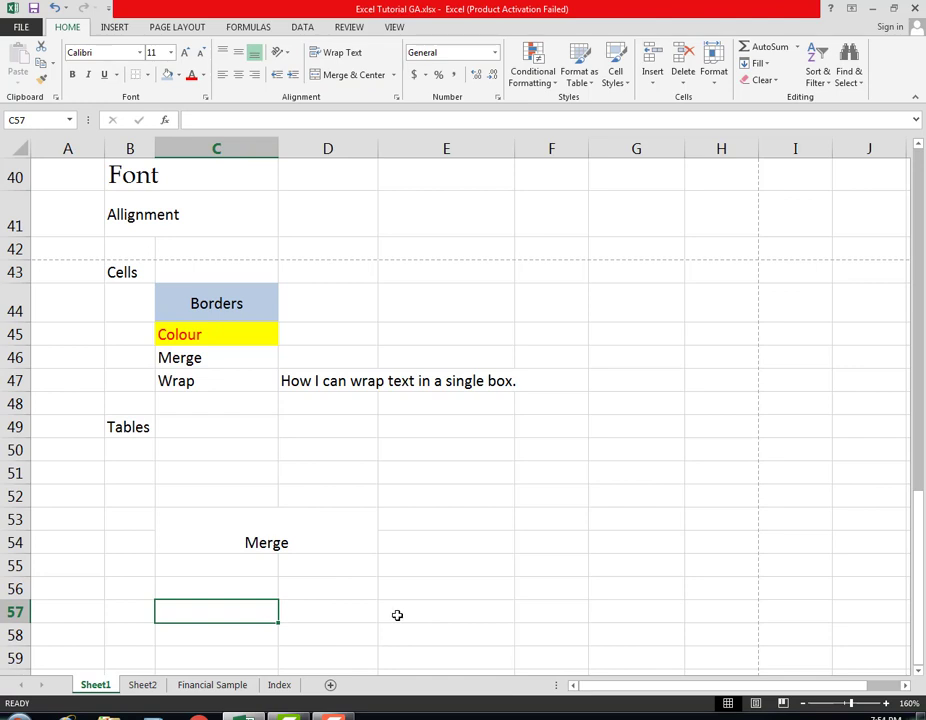
Try top and left alignments on the merged cell C53:D54, finishing with the text centred both vertically and horizontally.
click(254, 525)
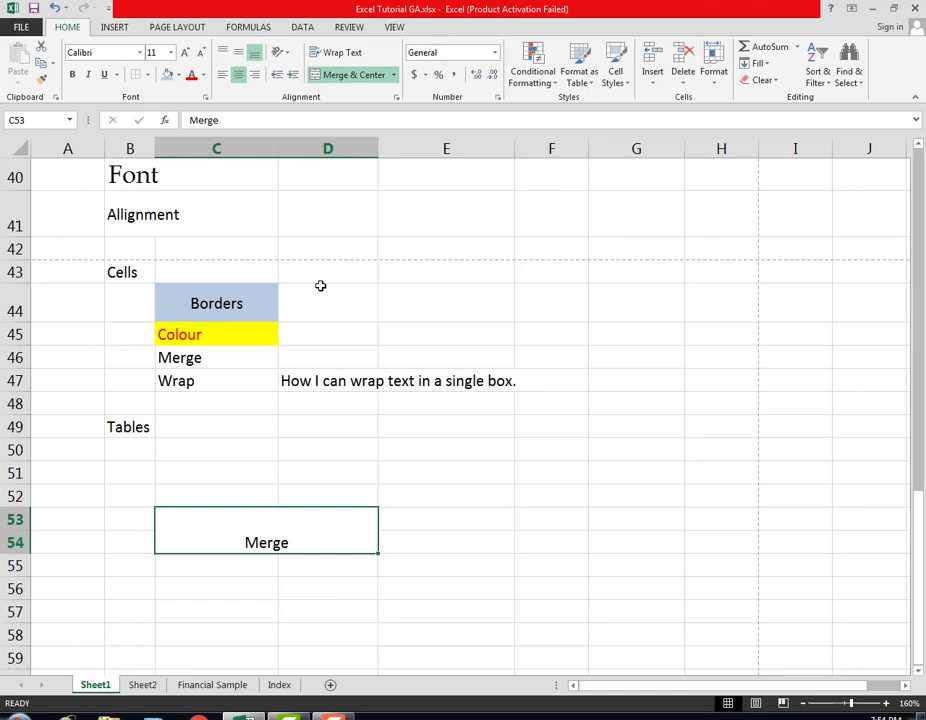
click(239, 54)
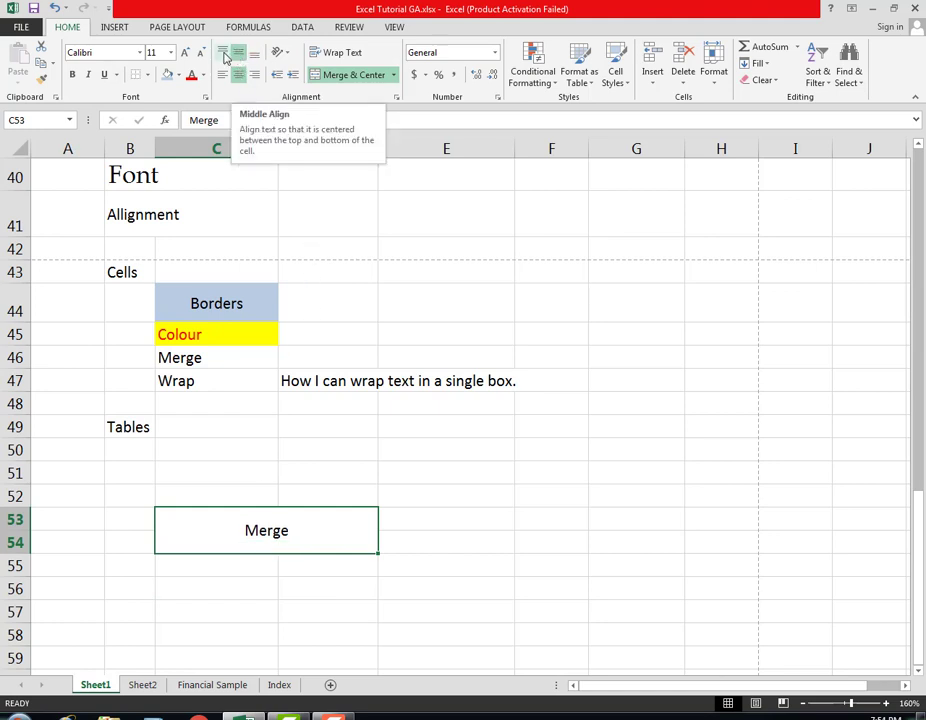
click(223, 53)
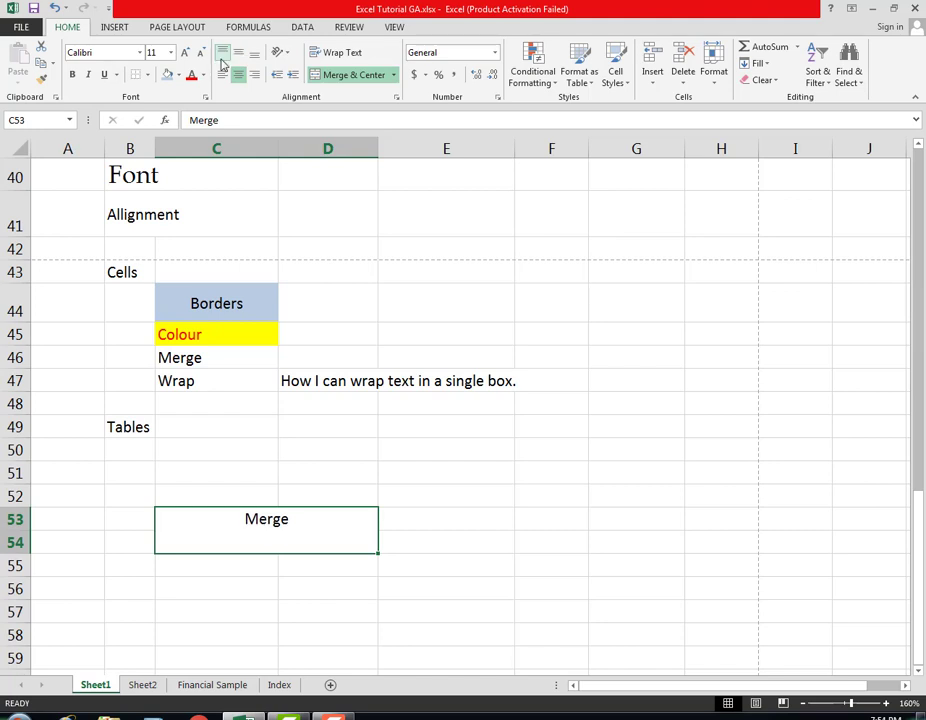
click(223, 76)
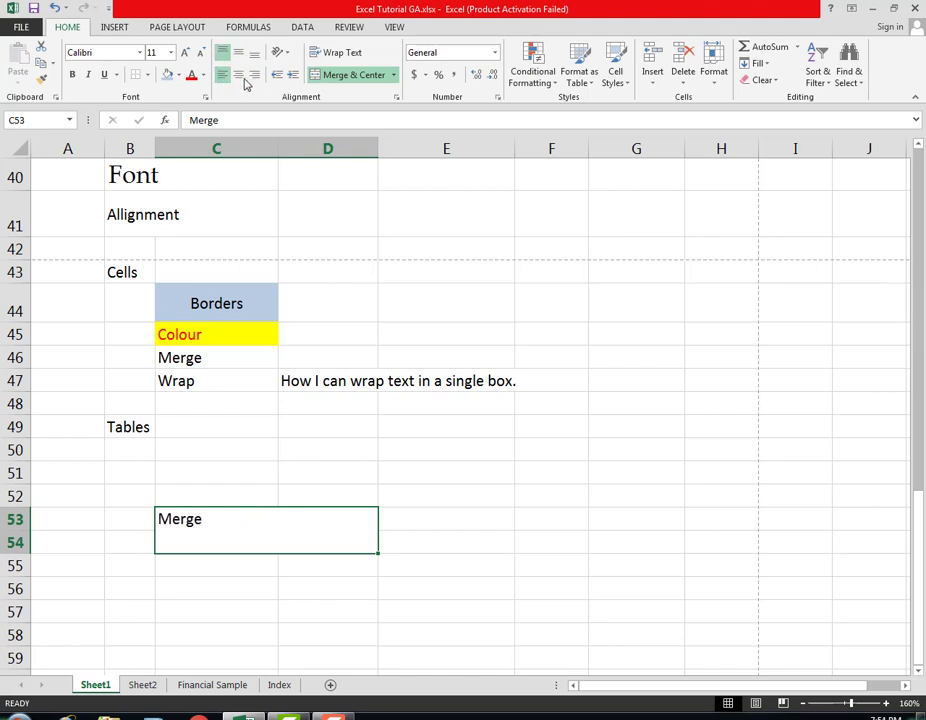
click(239, 77)
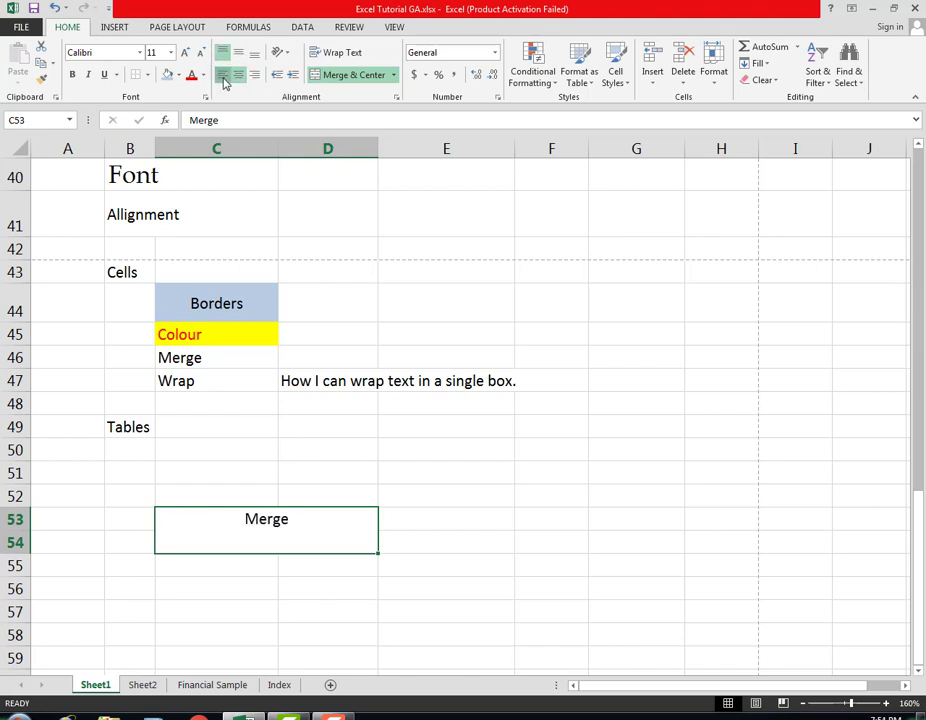
click(223, 76)
click(239, 54)
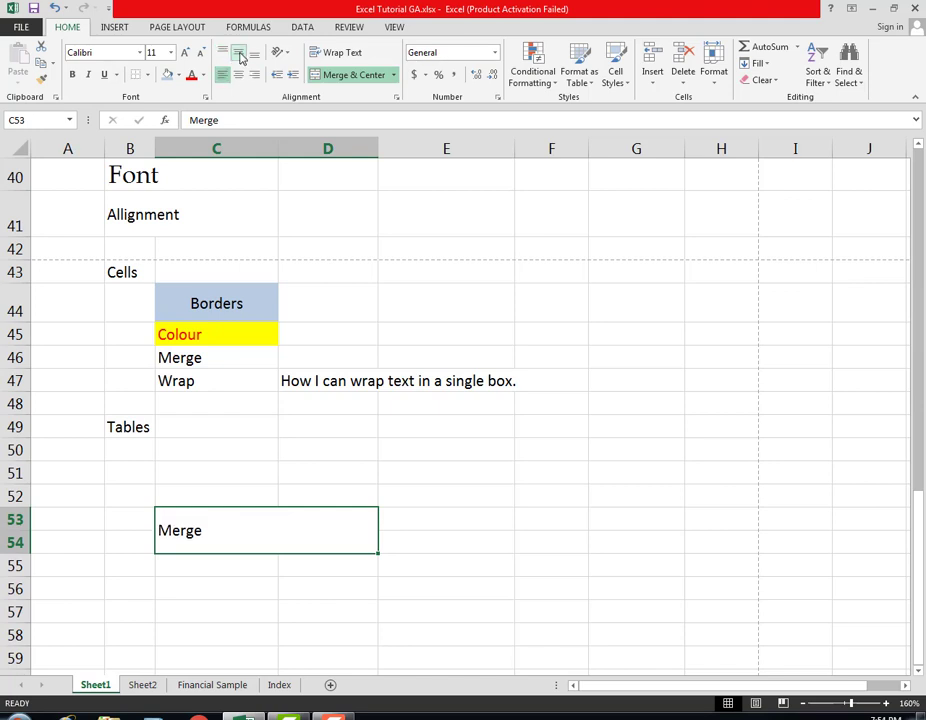
click(241, 76)
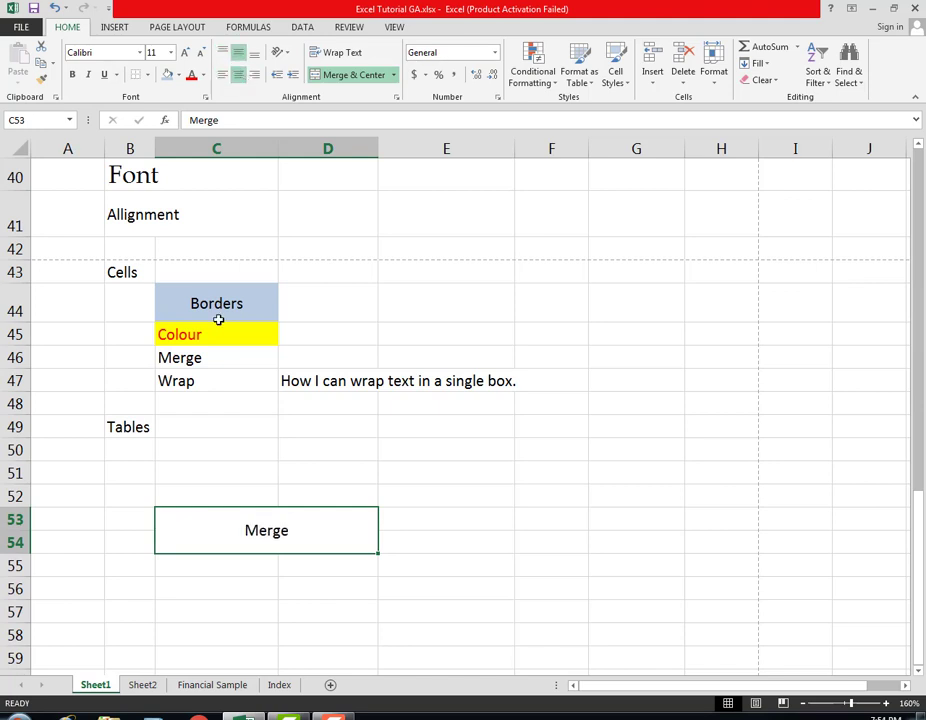
click(213, 568)
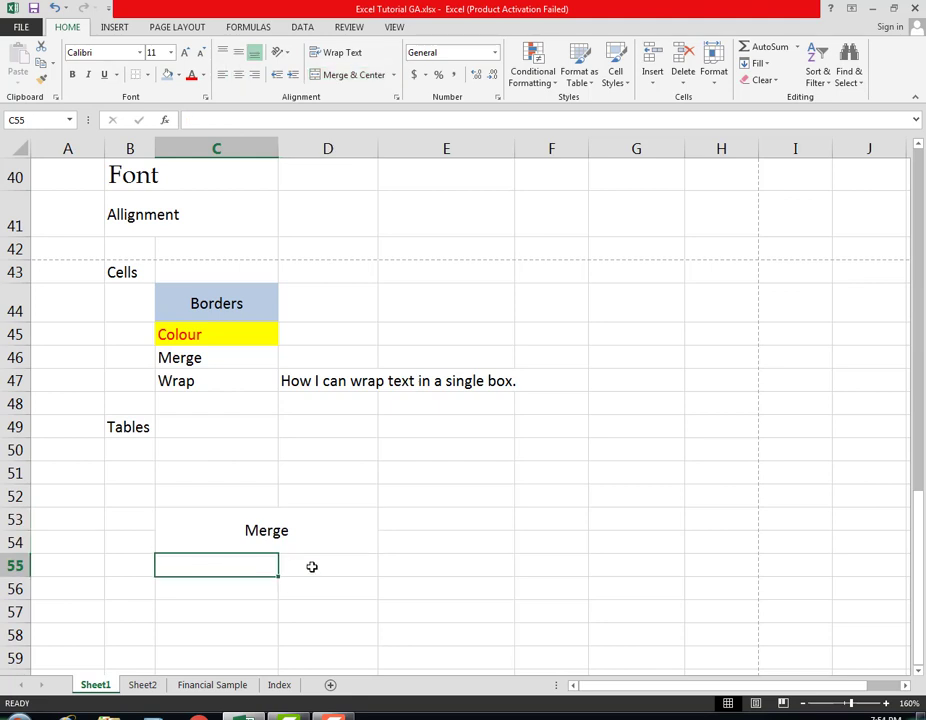
click(310, 566)
click(227, 531)
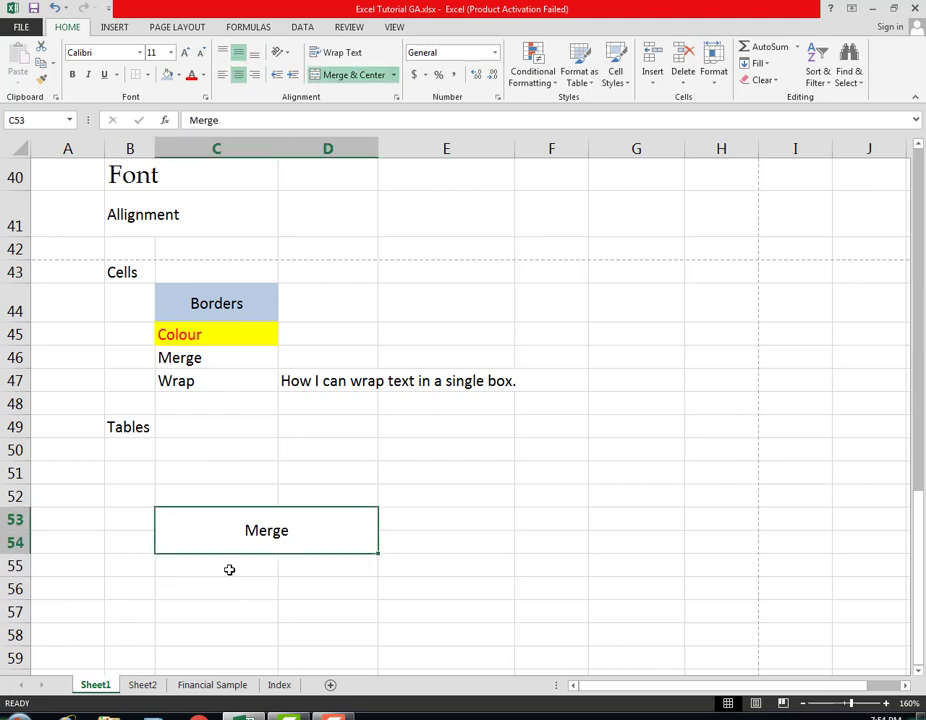
Replace the text of the merged cell C53:D54 with "Cutomer".
click(234, 568)
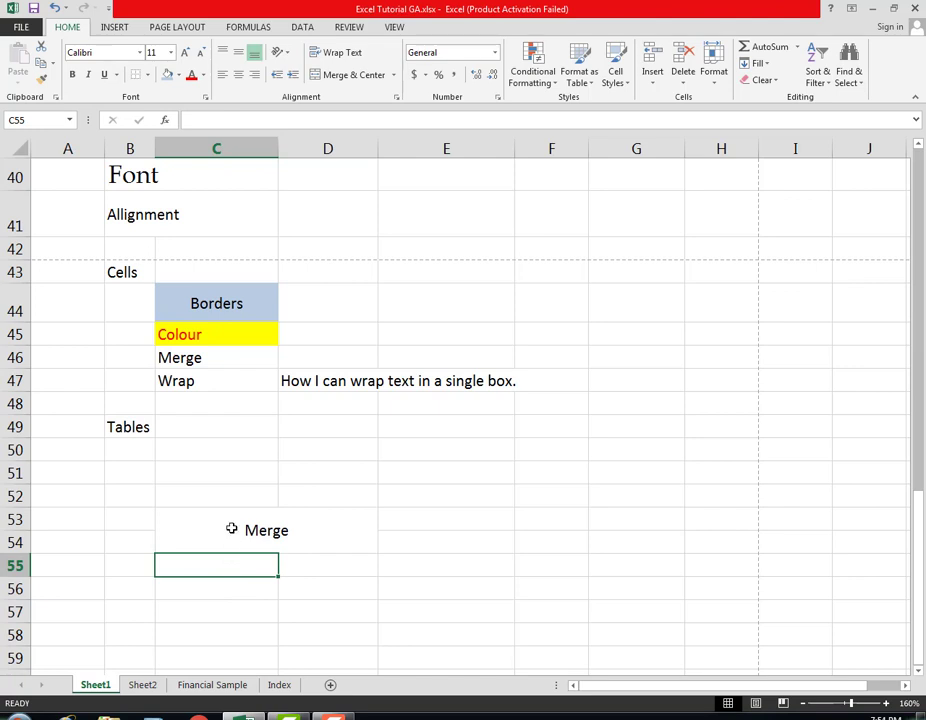
drag(232, 525, 370, 544)
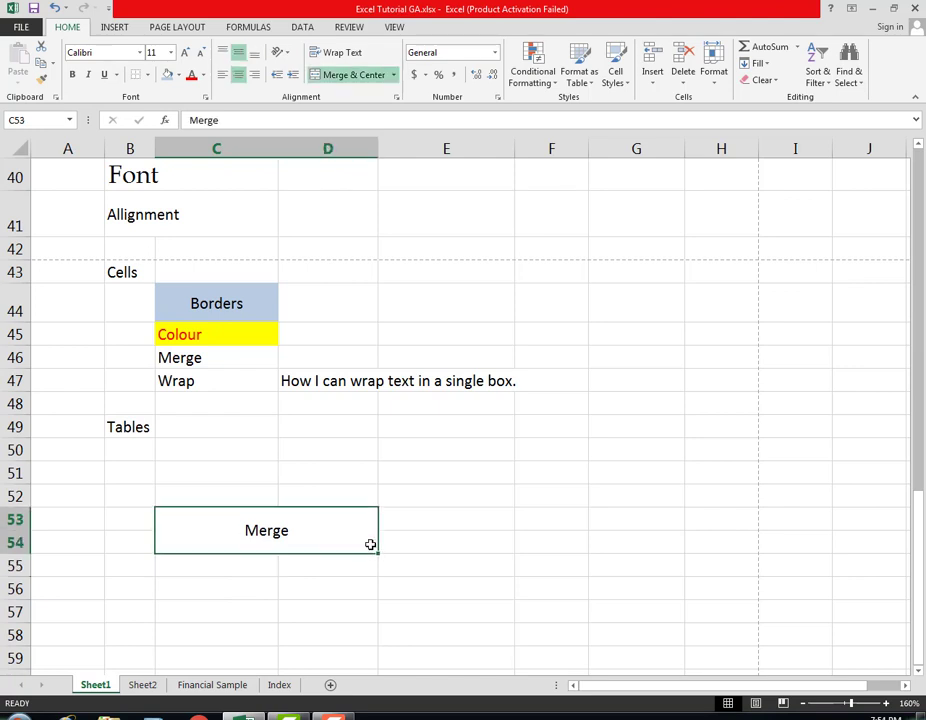
text(Du)
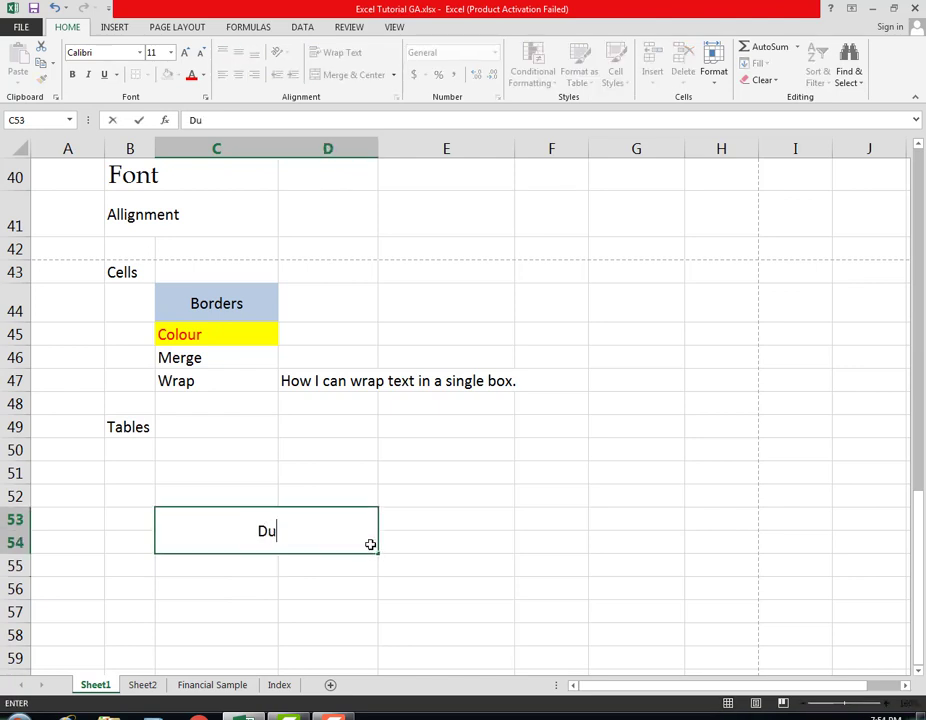
key(BackSpace)
key(BackSpace)
text(Cutomer)
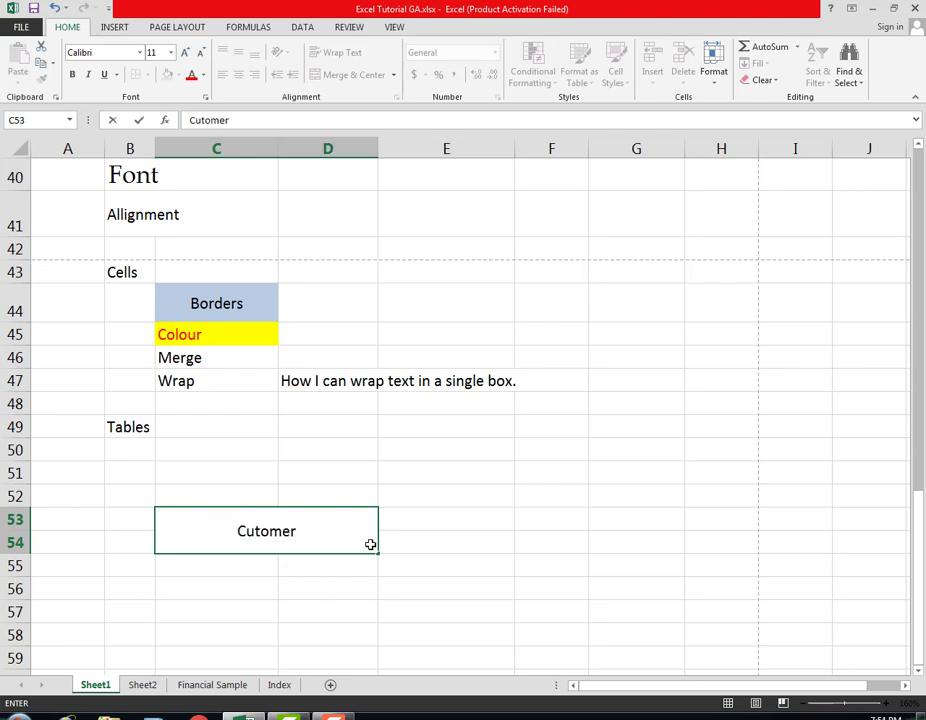
key(Return)
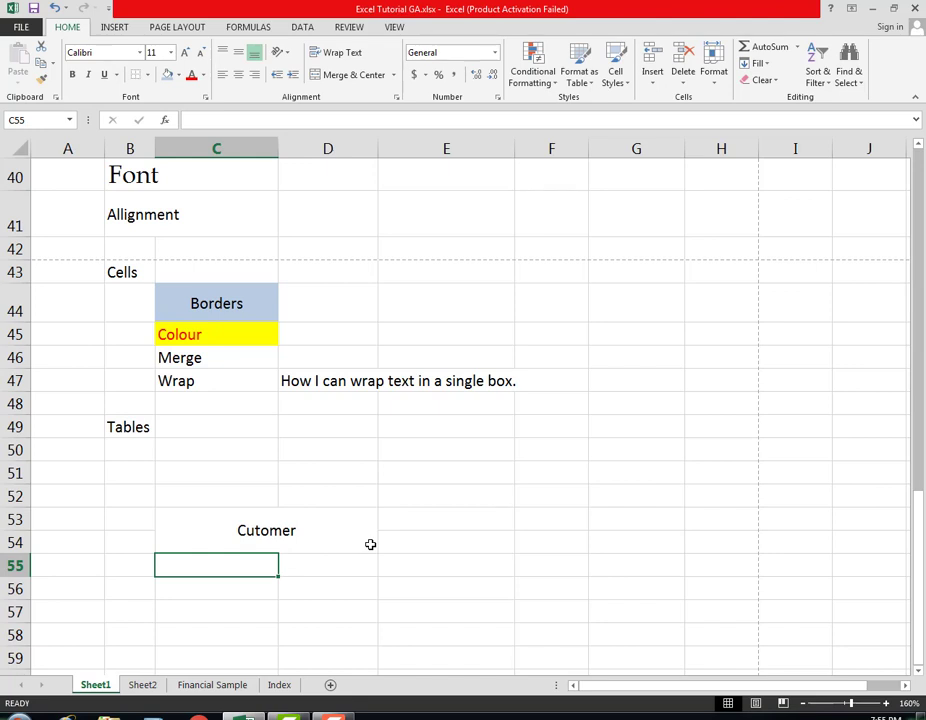
Enter the subheadings "Code" in C55 and "Name" in D55 beneath the merged heading.
text(Code)
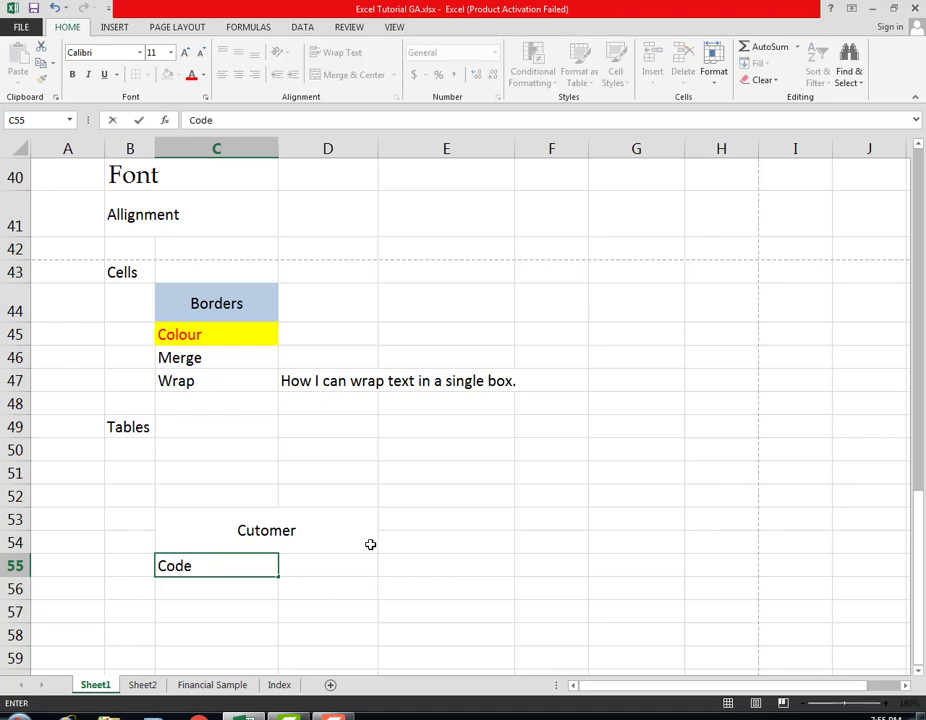
key(Return)
key(Up)
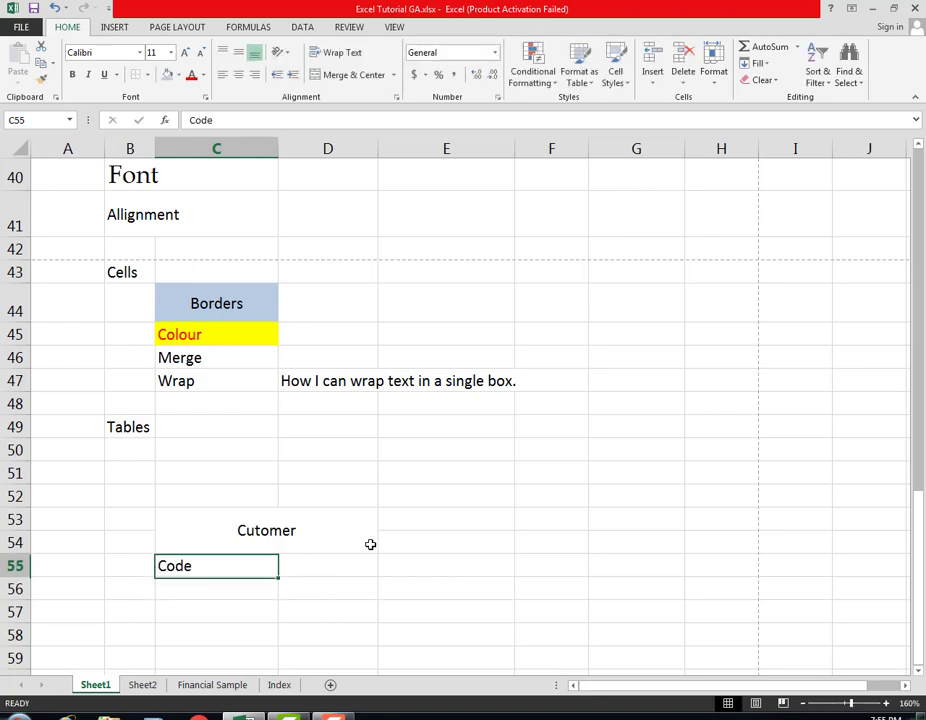
key(Right)
text(N)
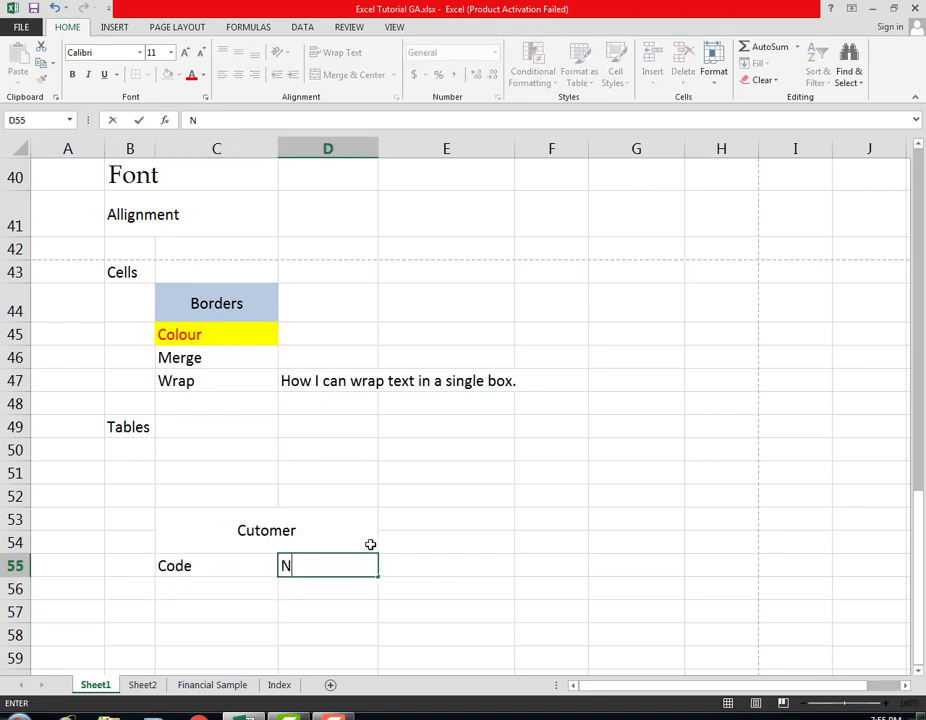
text(ame)
key(Return)
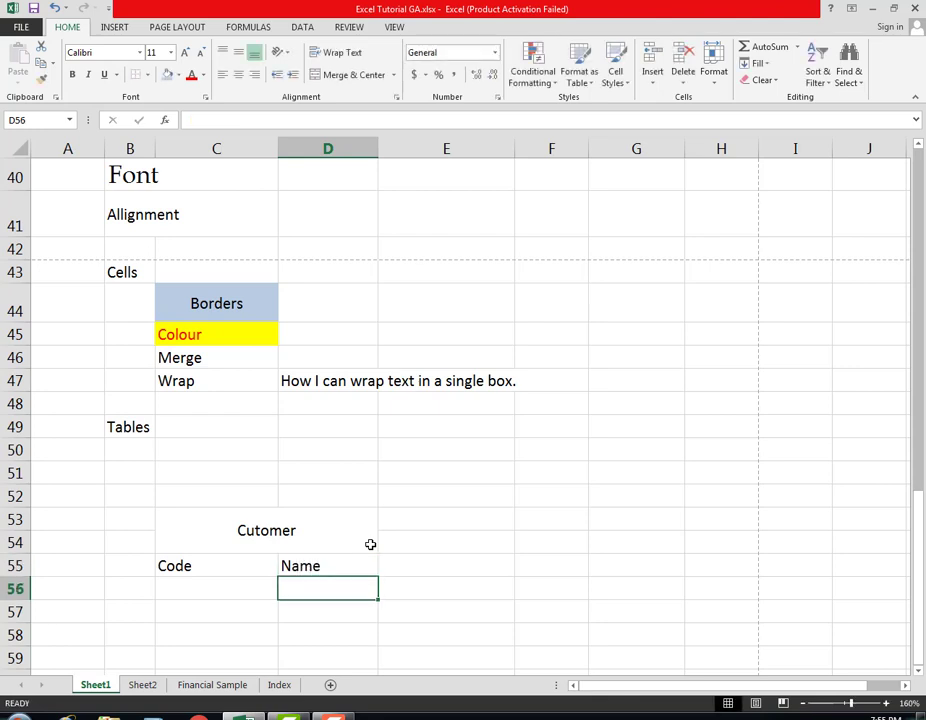
Apply All Borders to the merged heading and its two subheadings, C53:D55.
click(370, 544)
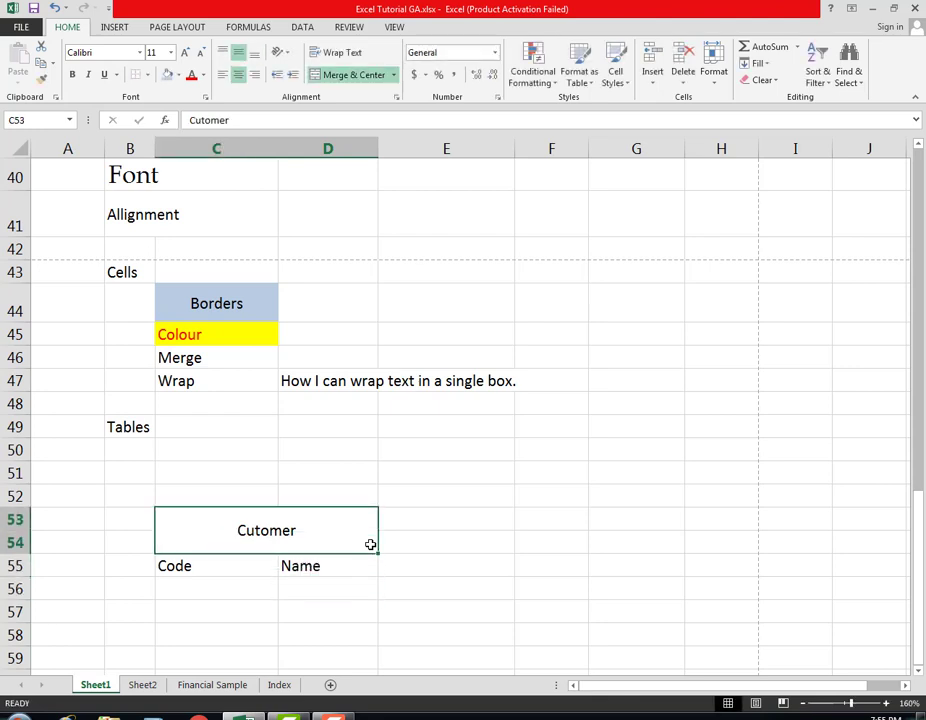
key(shift+Down)
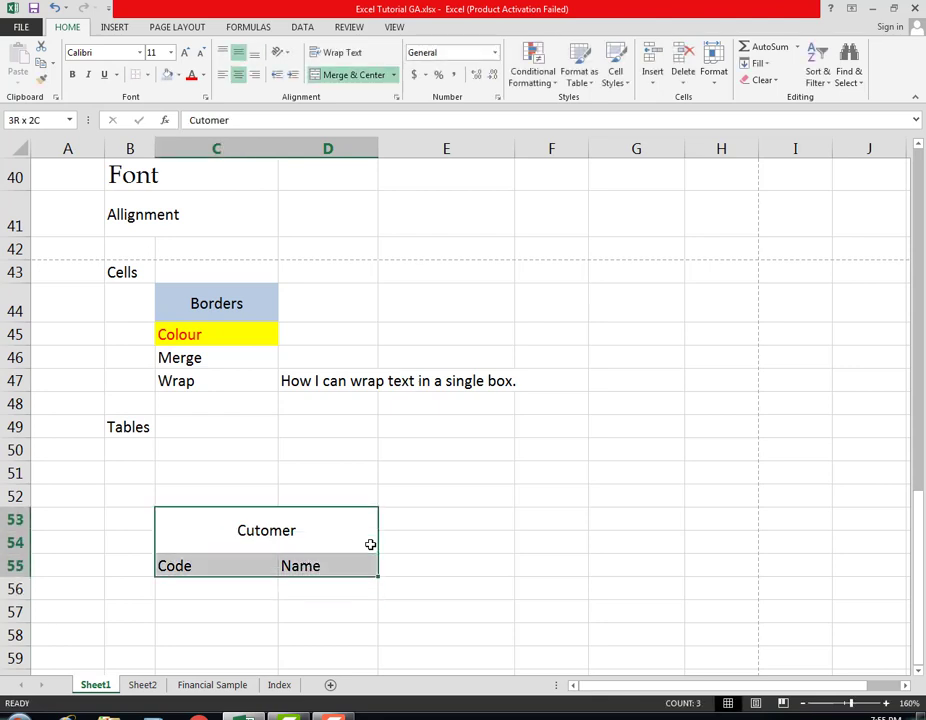
click(149, 76)
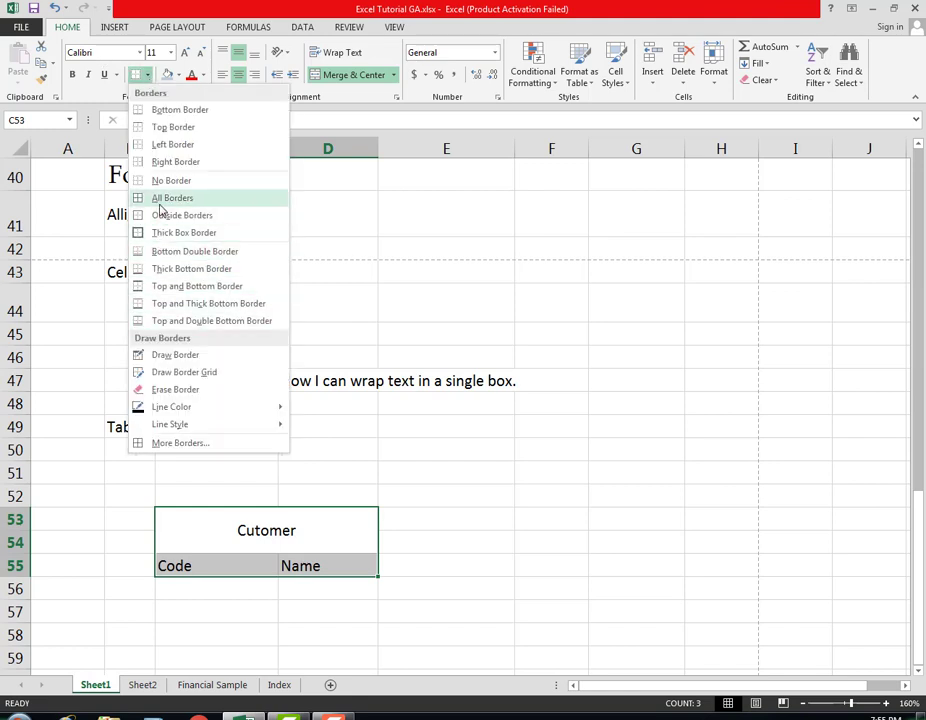
click(160, 200)
click(291, 614)
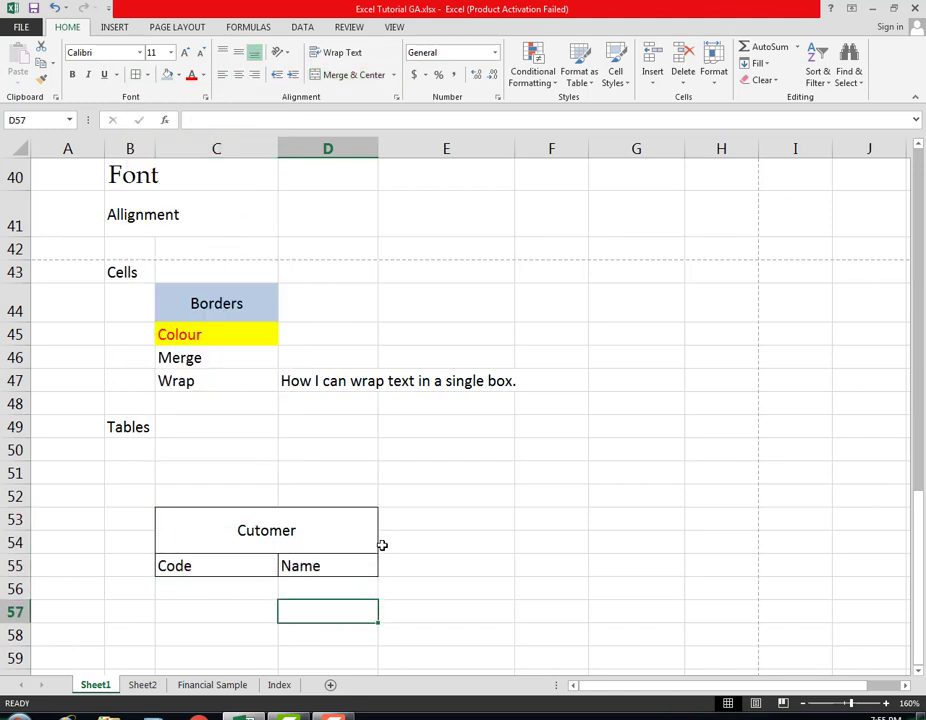
Center the Code and Name subheadings in C55:D55 horizontally.
click(286, 527)
drag(242, 560, 316, 562)
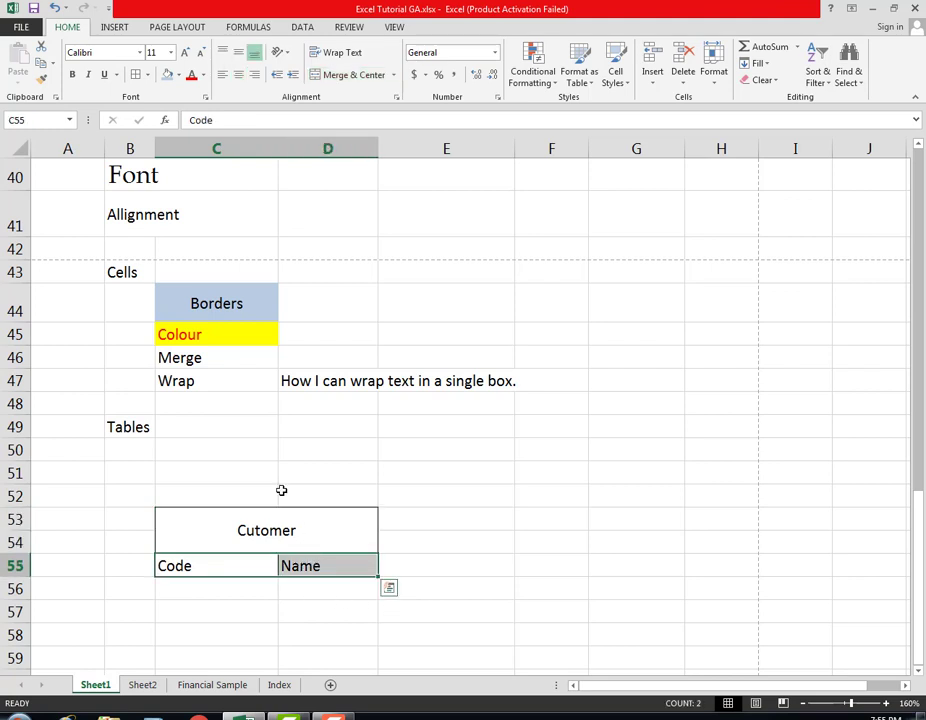
click(239, 75)
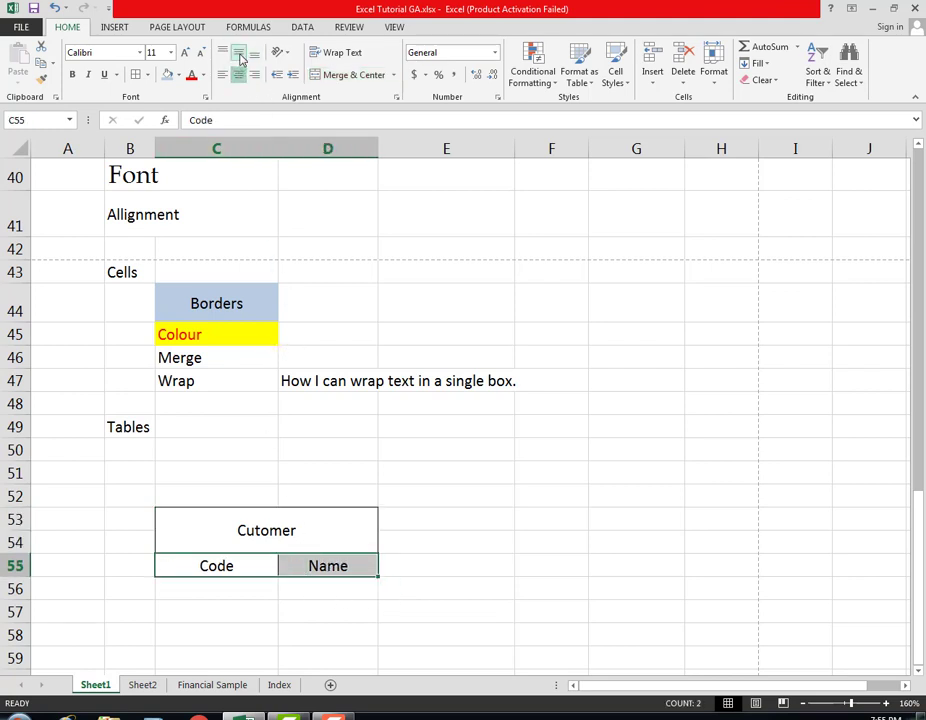
click(229, 588)
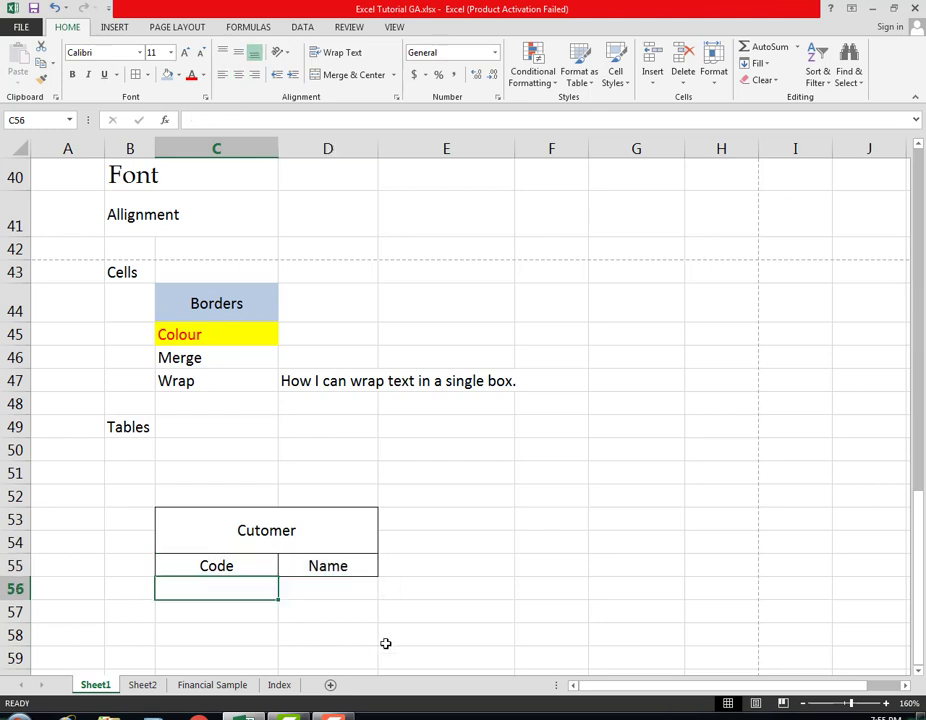
Examine the empty cells beneath the Code and Name subheadings, down to about row 62.
scroll(258, 533, down, 1)
click(234, 510)
click(233, 556)
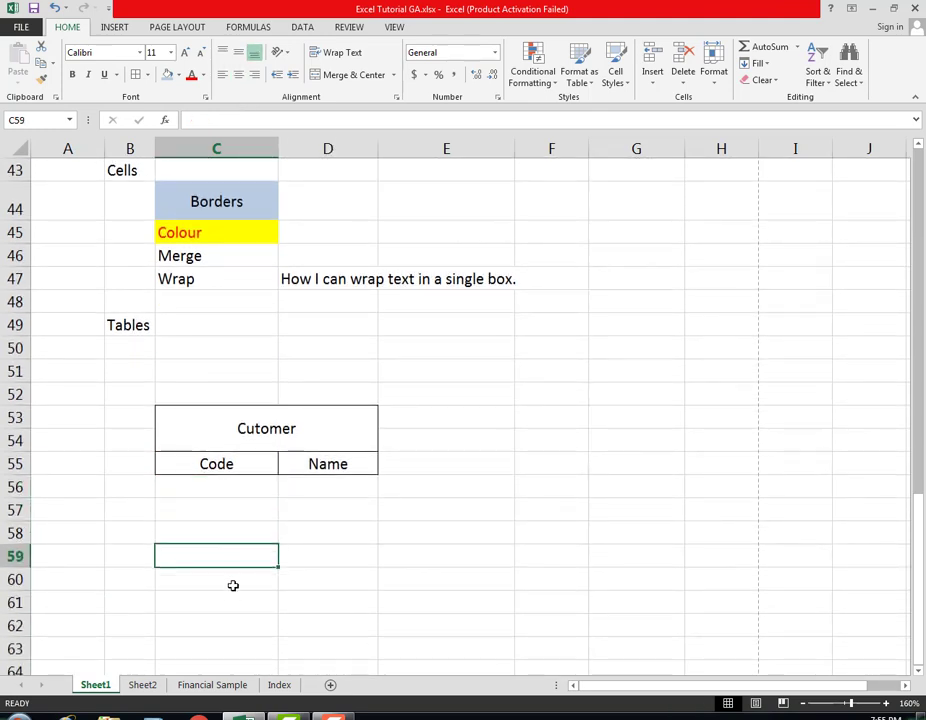
click(233, 582)
click(327, 490)
click(327, 562)
click(325, 580)
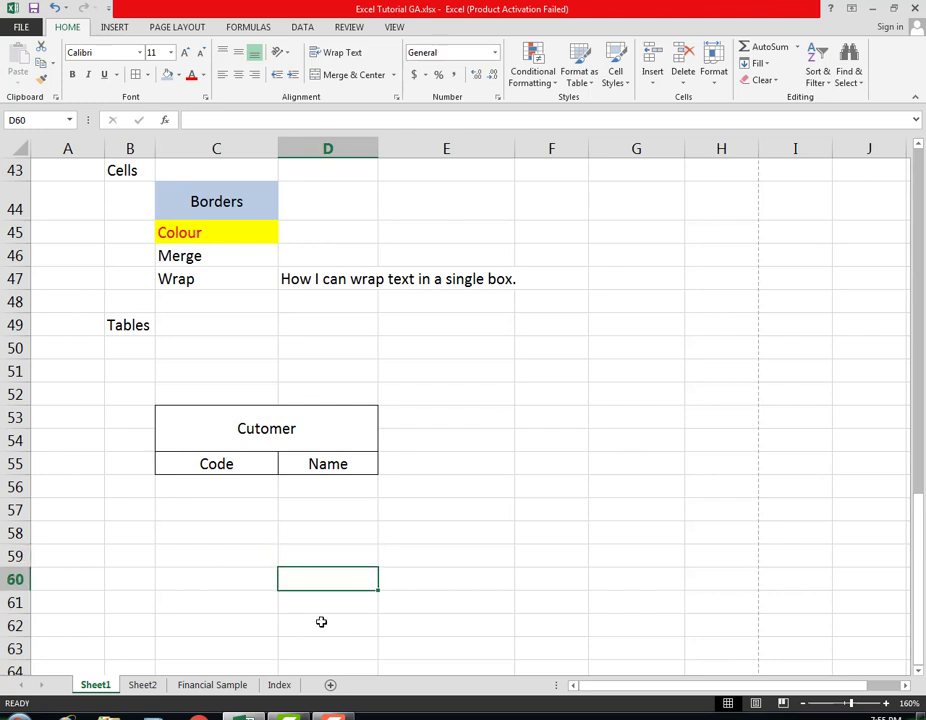
click(321, 622)
drag(231, 490, 231, 610)
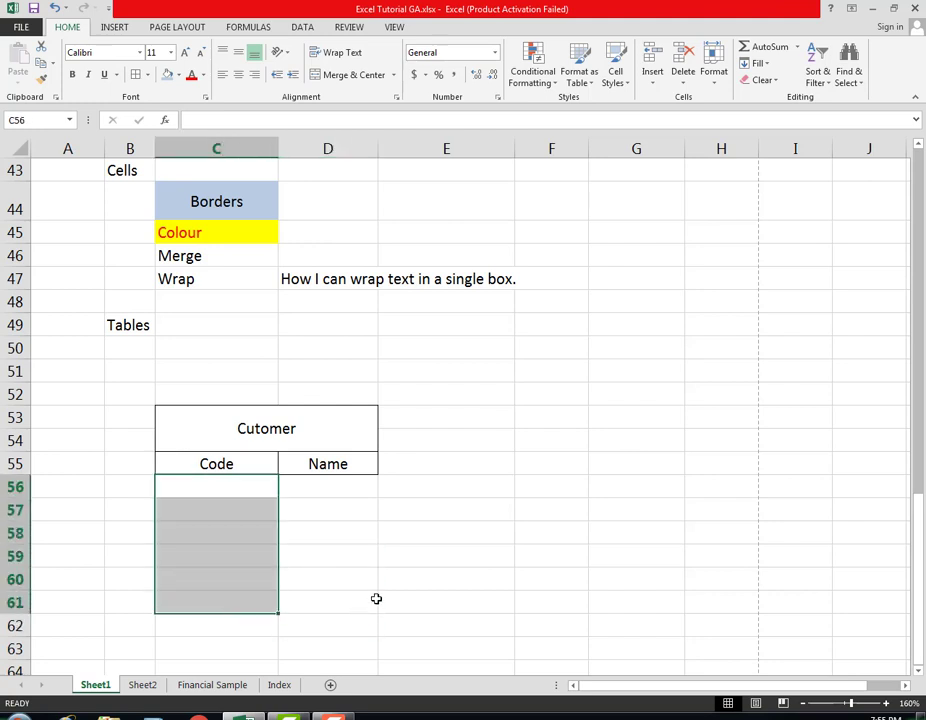
drag(335, 485, 337, 597)
click(235, 492)
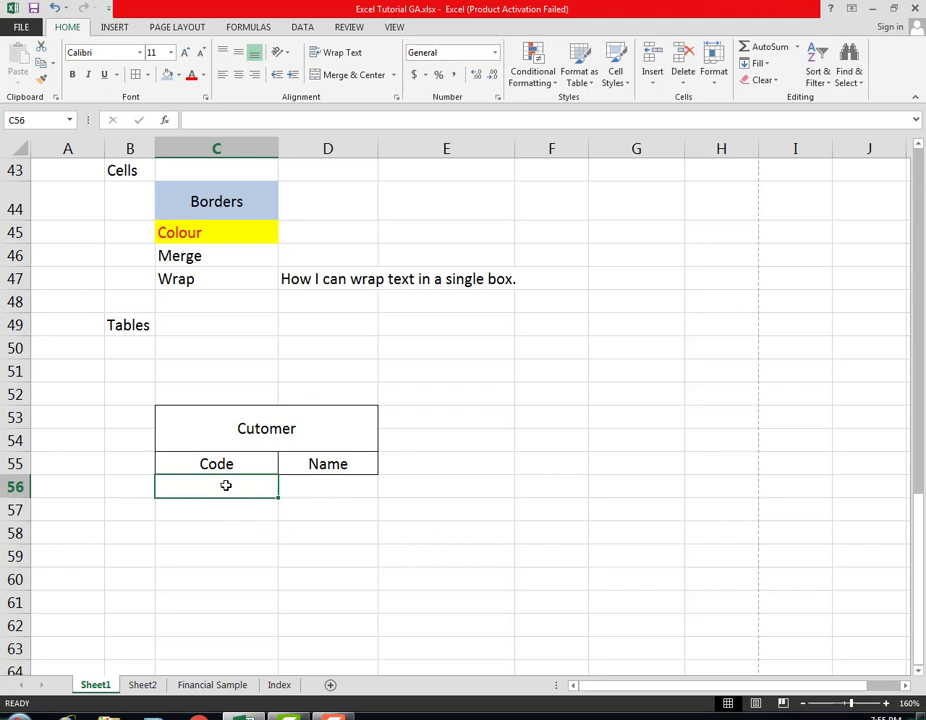
click(327, 485)
click(249, 509)
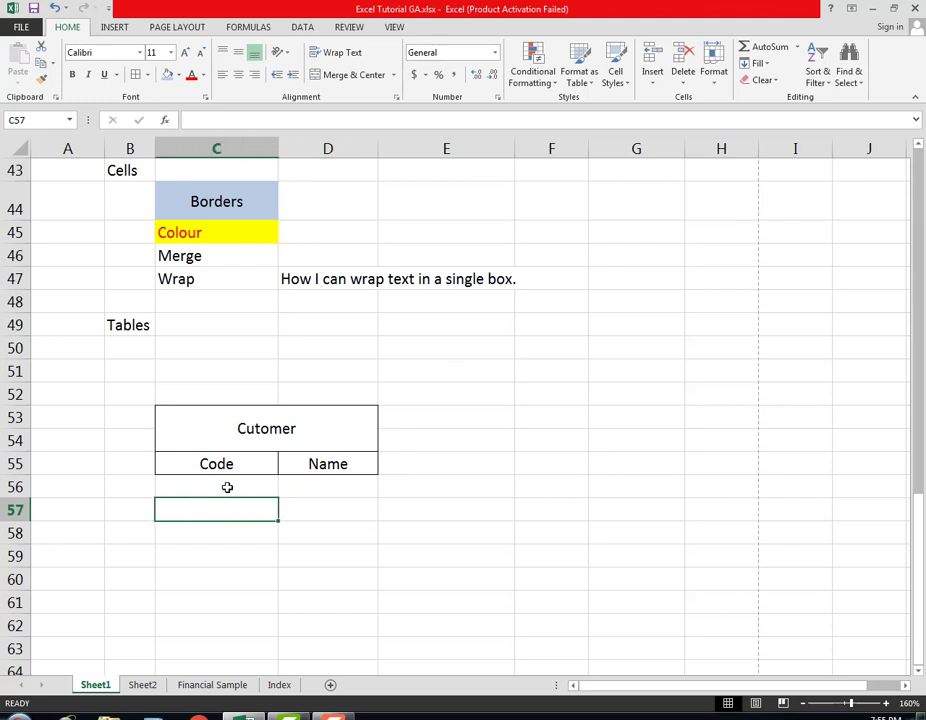
click(227, 488)
click(306, 488)
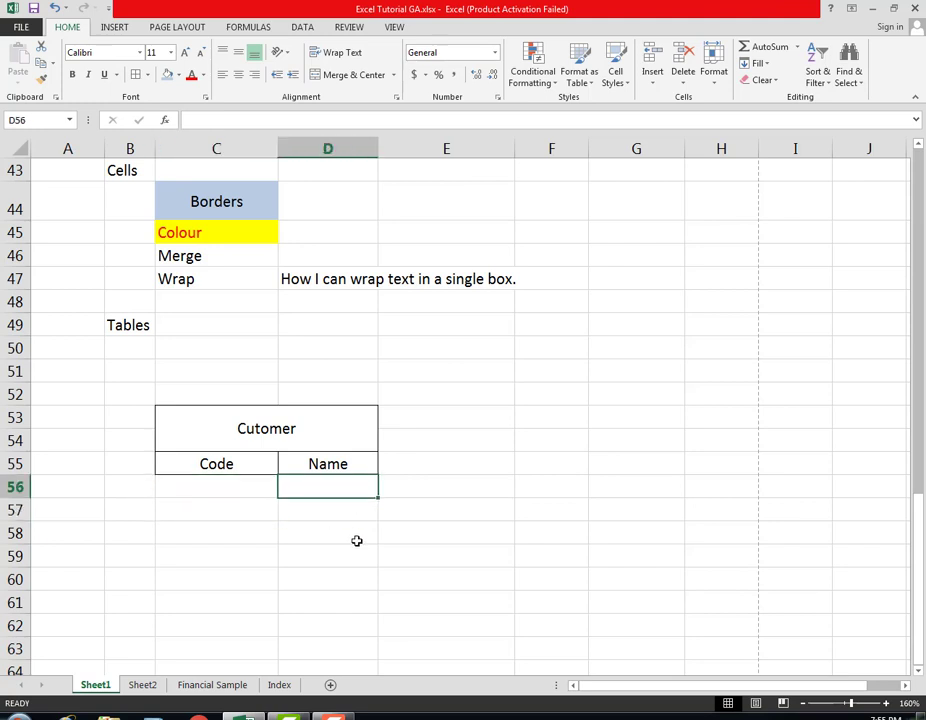
scroll(357, 541, up, 1)
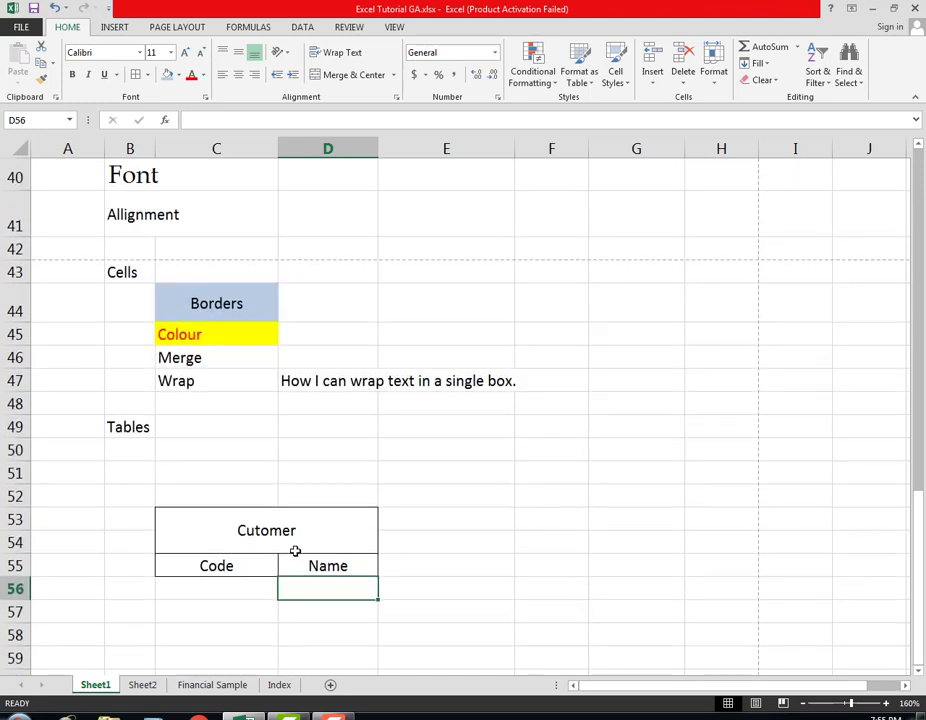
click(208, 563)
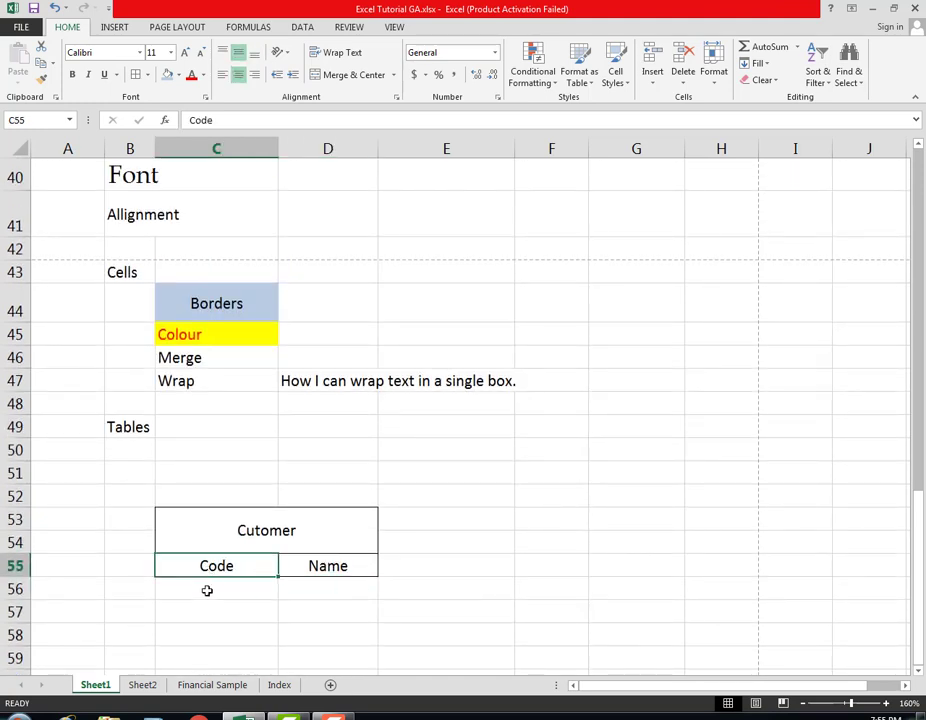
click(207, 591)
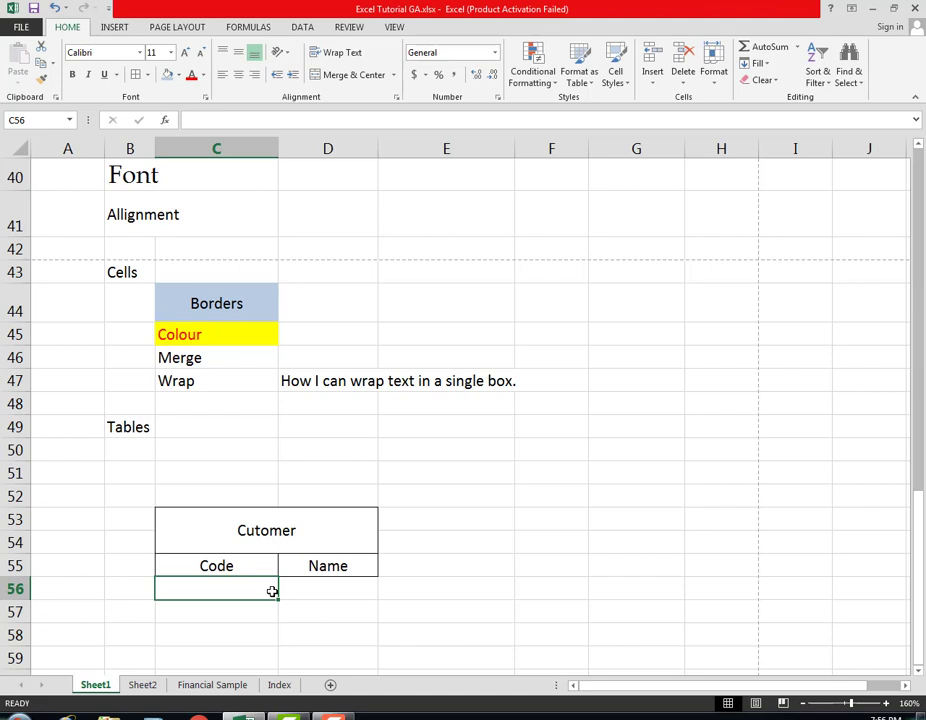
Check the Wrap label in C47 and the long sentence in D47, and dismiss the pop-up dialog.
scroll(272, 591, up, 1)
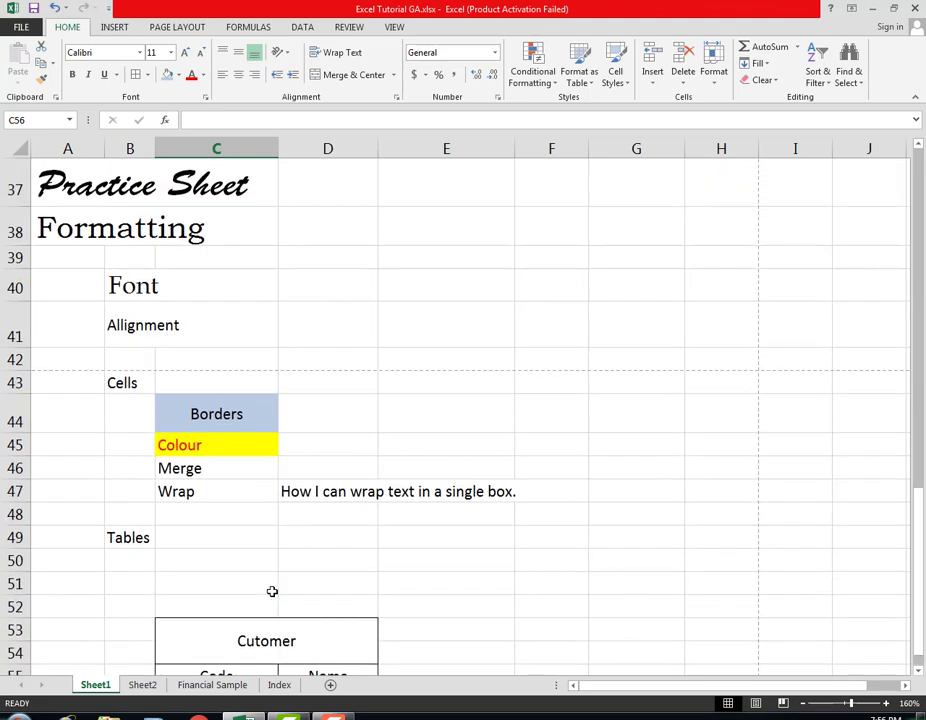
click(185, 491)
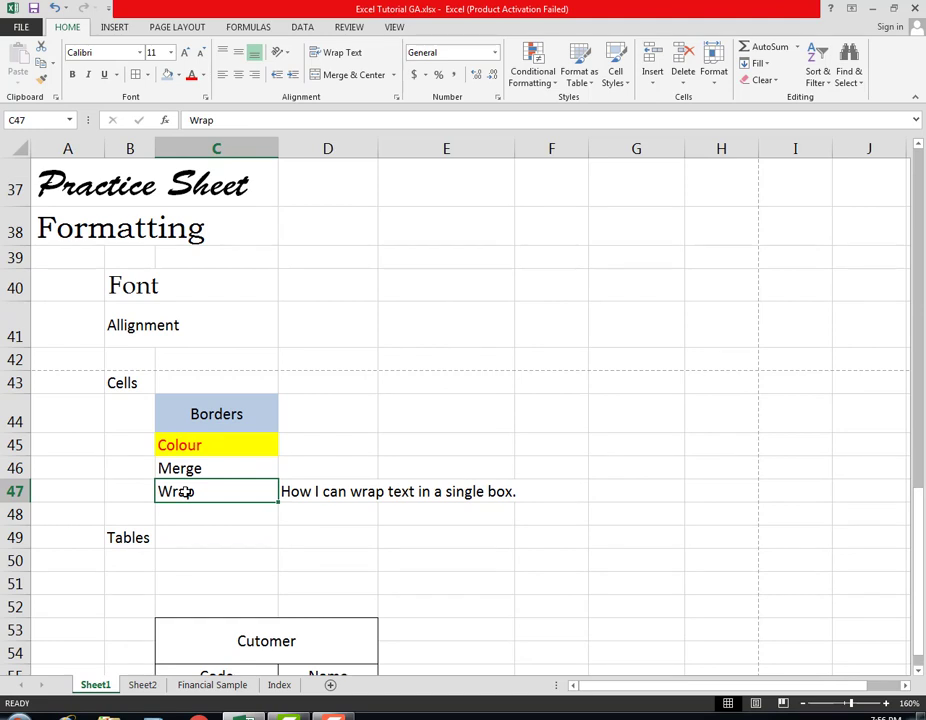
click(314, 499)
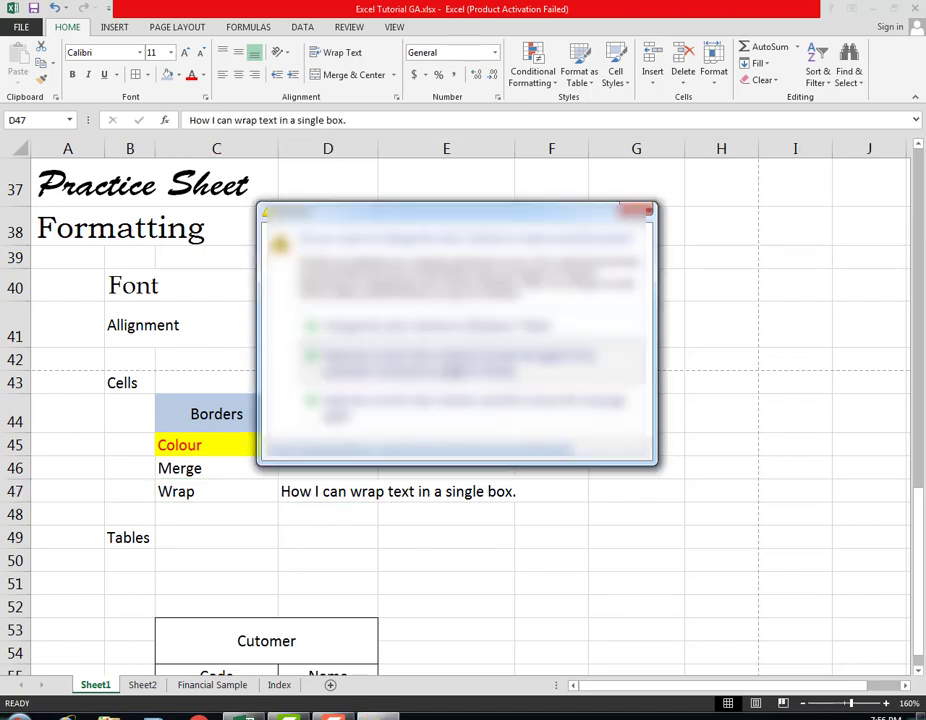
click(450, 371)
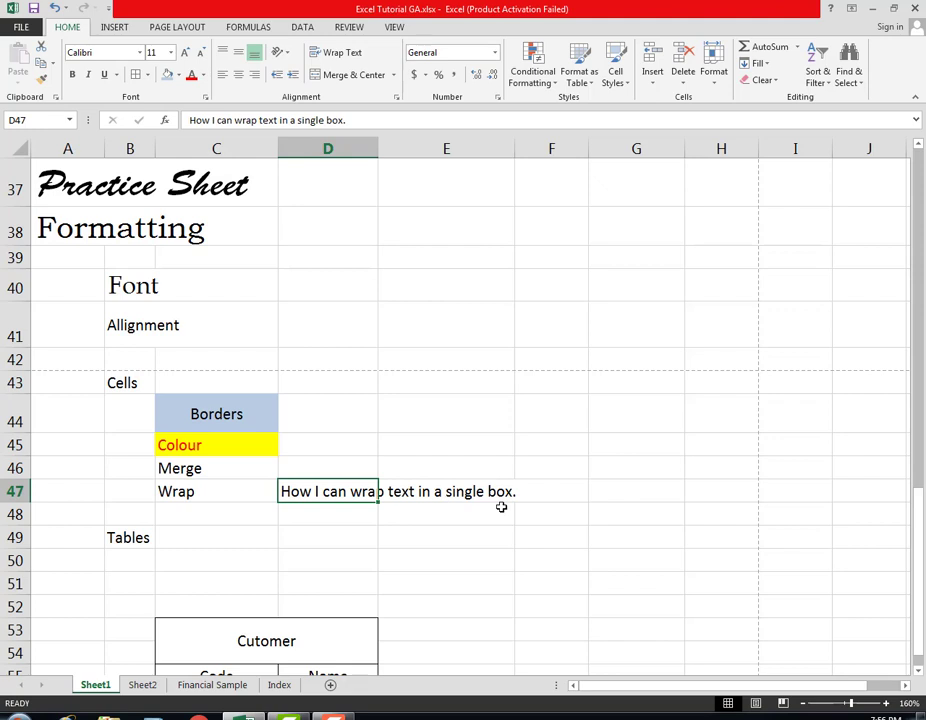
Cut the "Code" subheading from C55 and paste it into D56 as a temporary spot.
scroll(501, 507, down, 2)
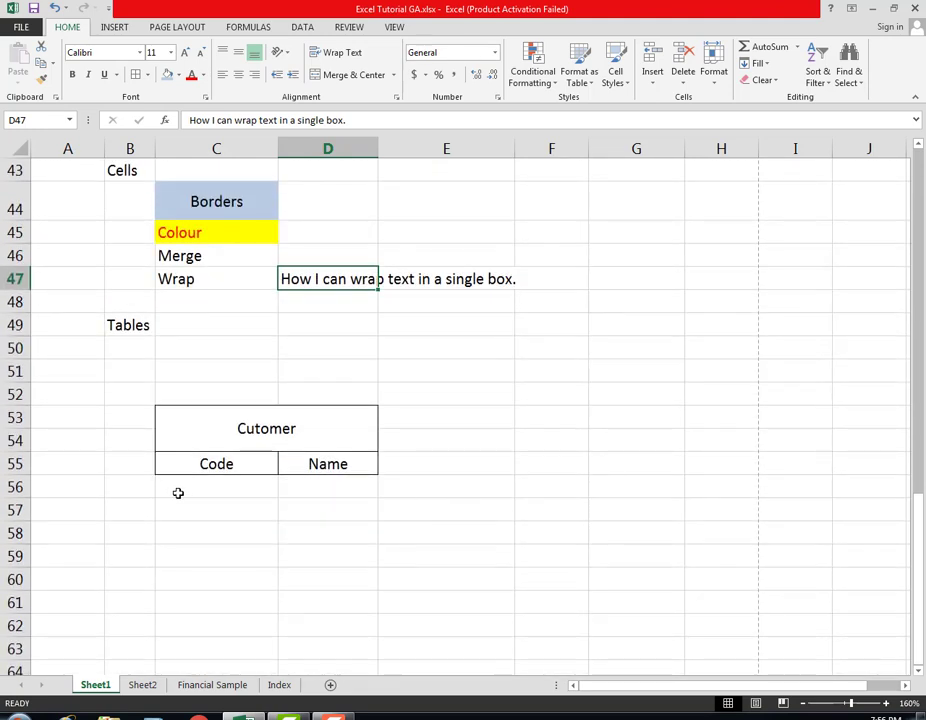
click(205, 464)
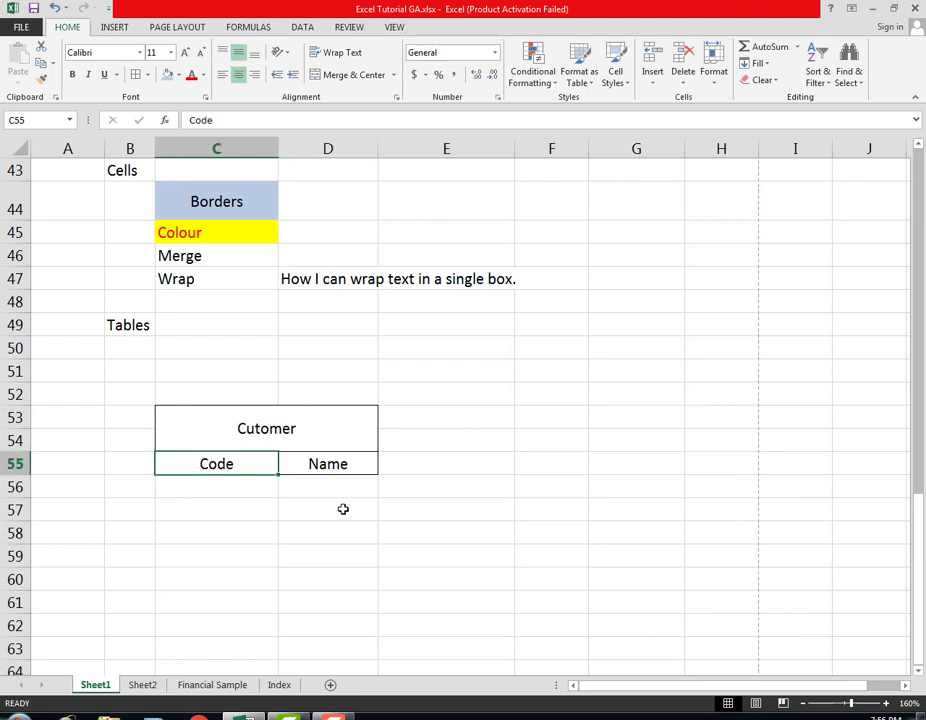
key(ctrl+x)
key(Down)
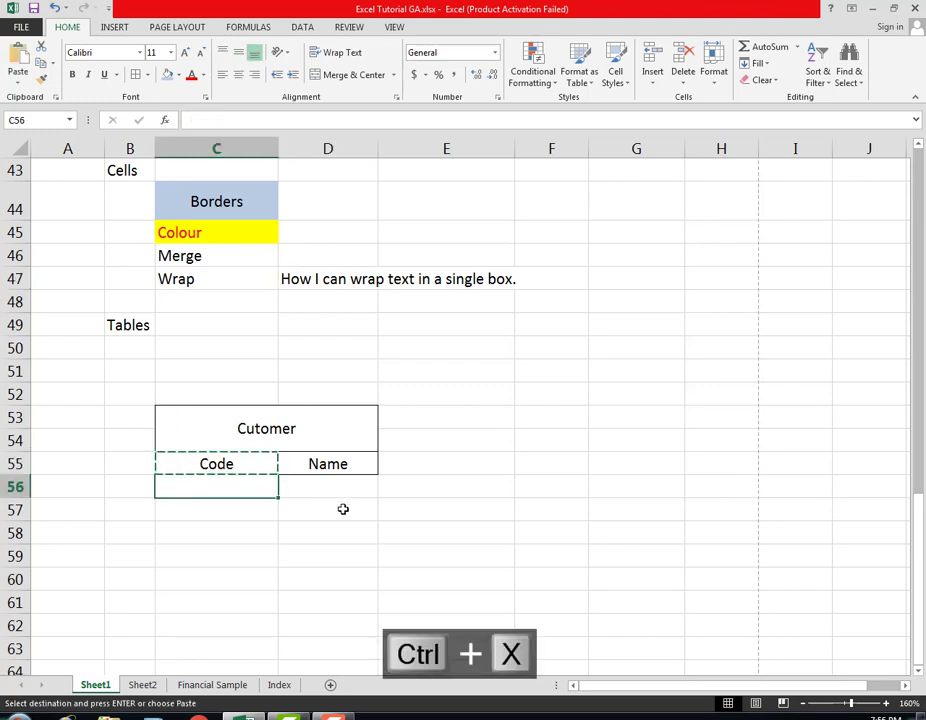
key(Right)
key(Return)
Move the "Name" subheading from D55 to C55 by cutting and pasting it.
key(Up)
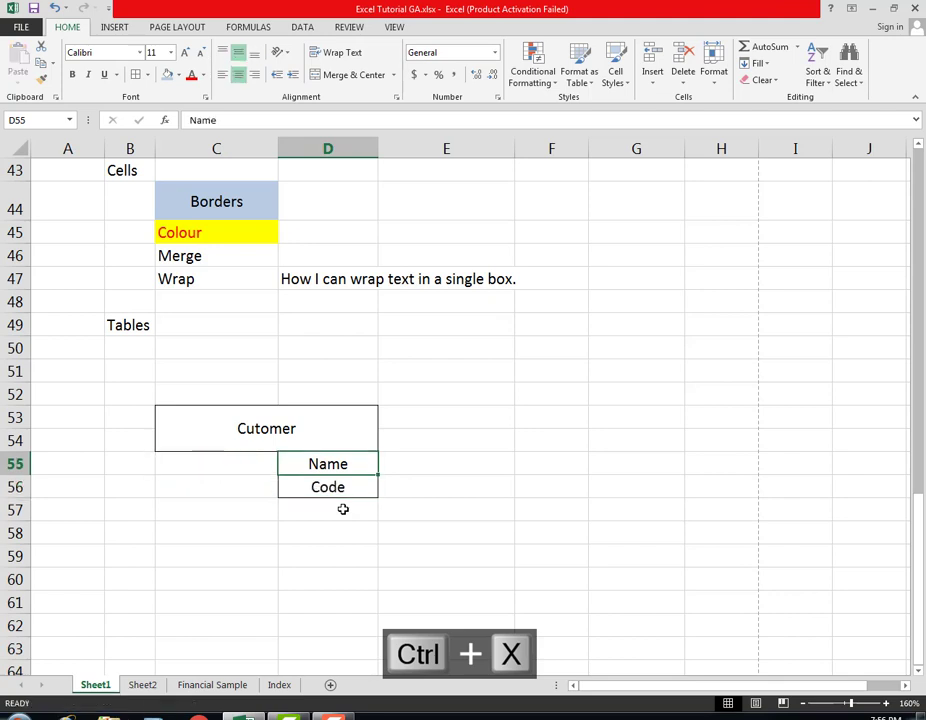
key(ctrl+x)
key(Left)
key(Return)
Move the "Code" subheading from D56 up to D55 and select the empty cell C56.
key(Down)
key(Right)
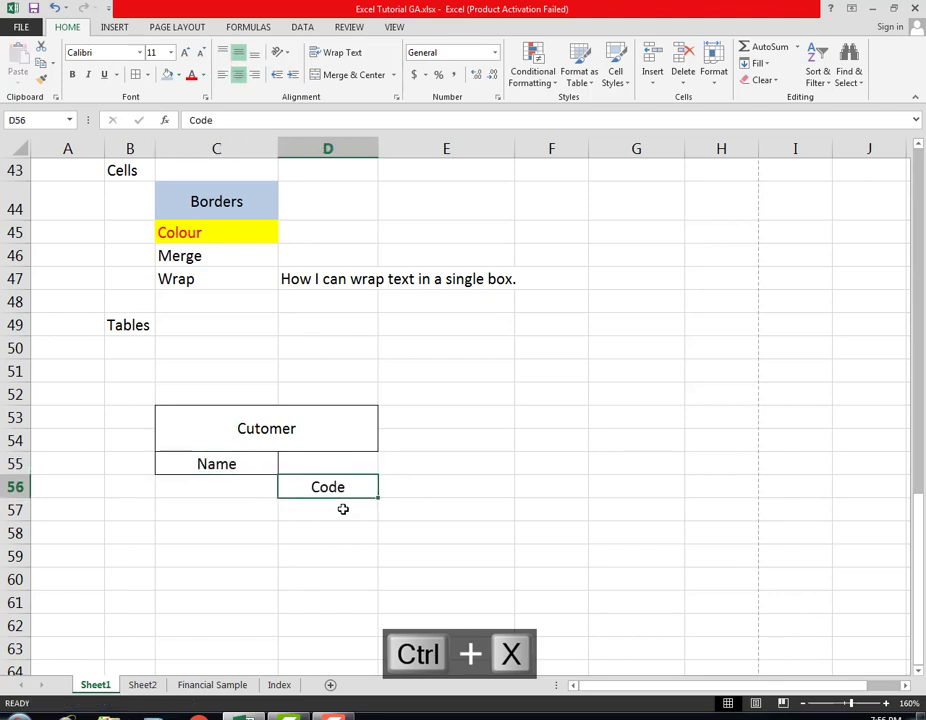
key(ctrl+x)
key(Up)
key(Return)
key(Down)
key(Left)
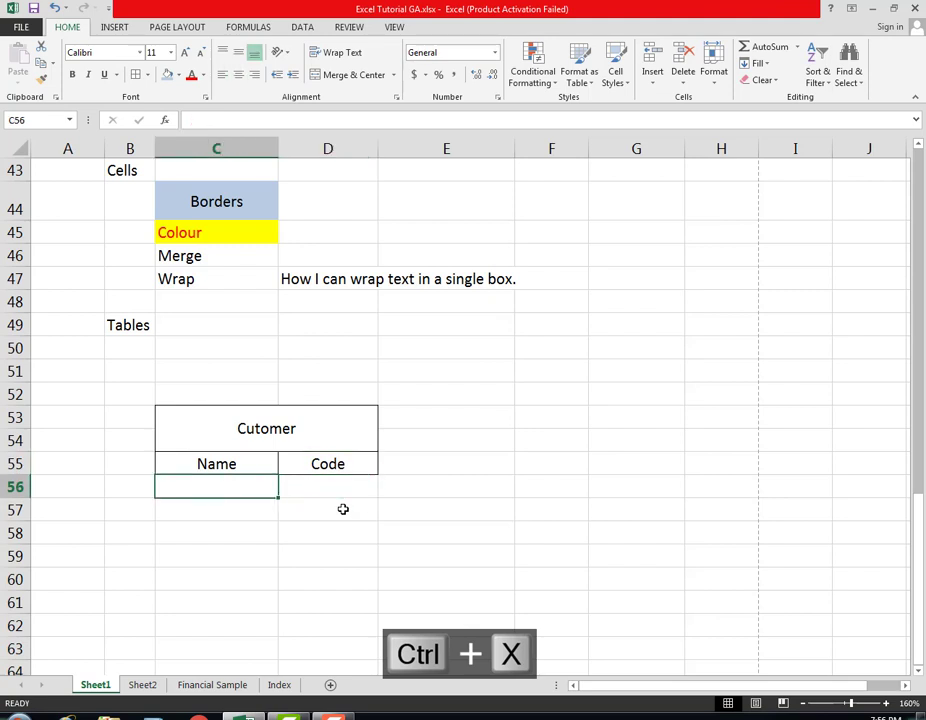
Copy the long sentence about wrapping text from D47 and paste it into C56 under the Name subheading.
key(Up)
key(Up)
key(Up)
key(Up)
key(Up)
key(Up)
key(Up)
key(Up)
key(Up)
key(Up)
key(Up)
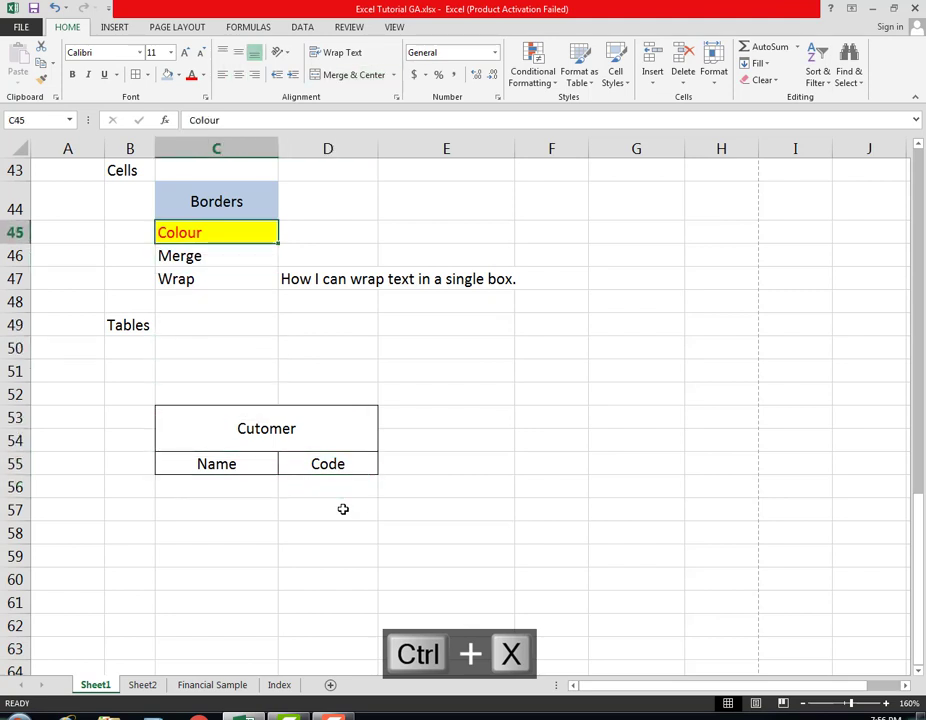
key(Down)
key(Down)
key(Right)
key(ctrl+c)
key(Down)
key(Down)
key(Down)
key(Down)
key(Down)
key(Down)
key(Down)
key(Down)
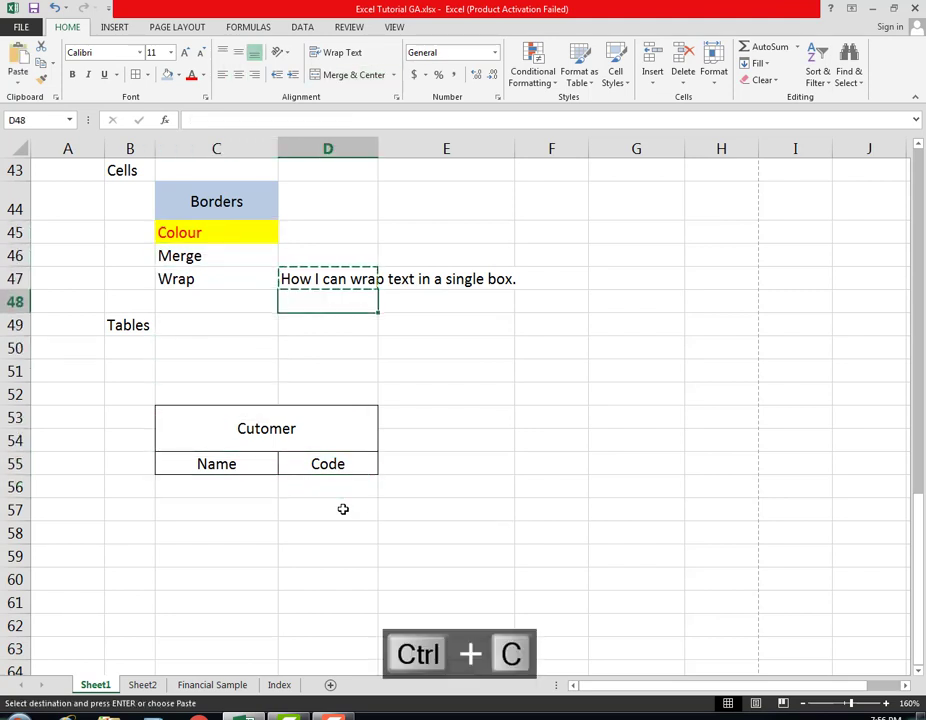
key(Down)
key(Down)
key(Down)
key(Down)
key(Up)
key(Up)
key(Up)
key(Left)
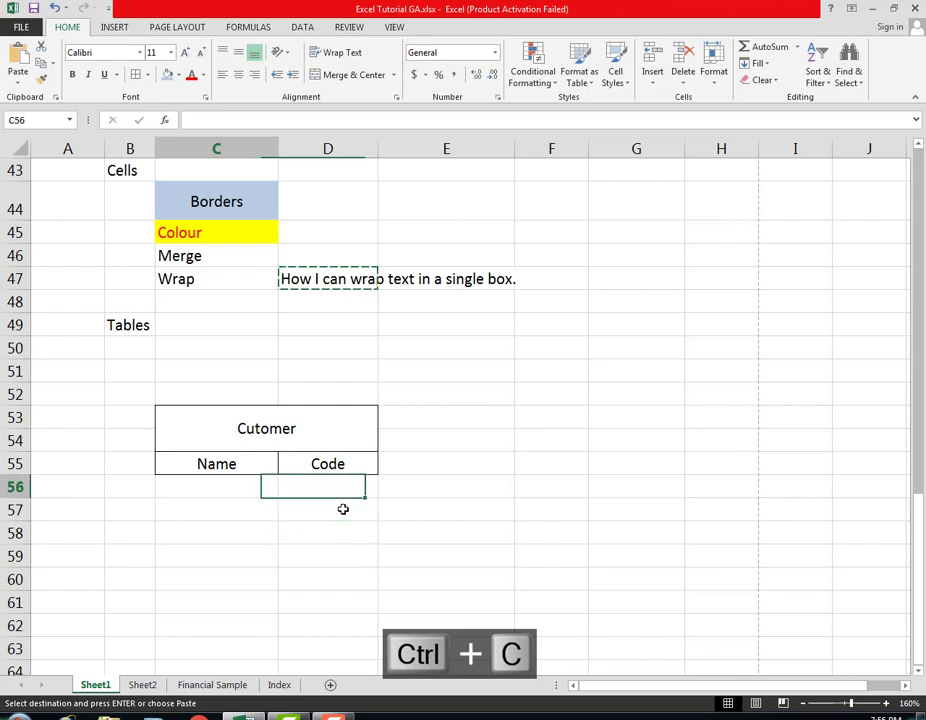
key(ctrl+v)
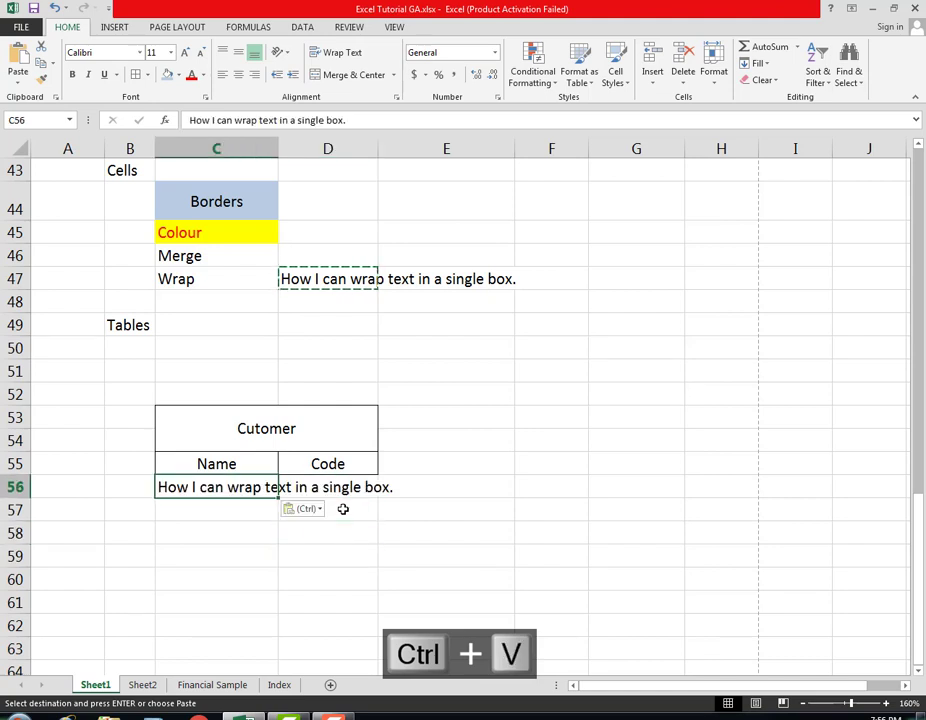
Enter a four-digit customer code in D56 under the Code subheading.
key(Right)
text(5465)
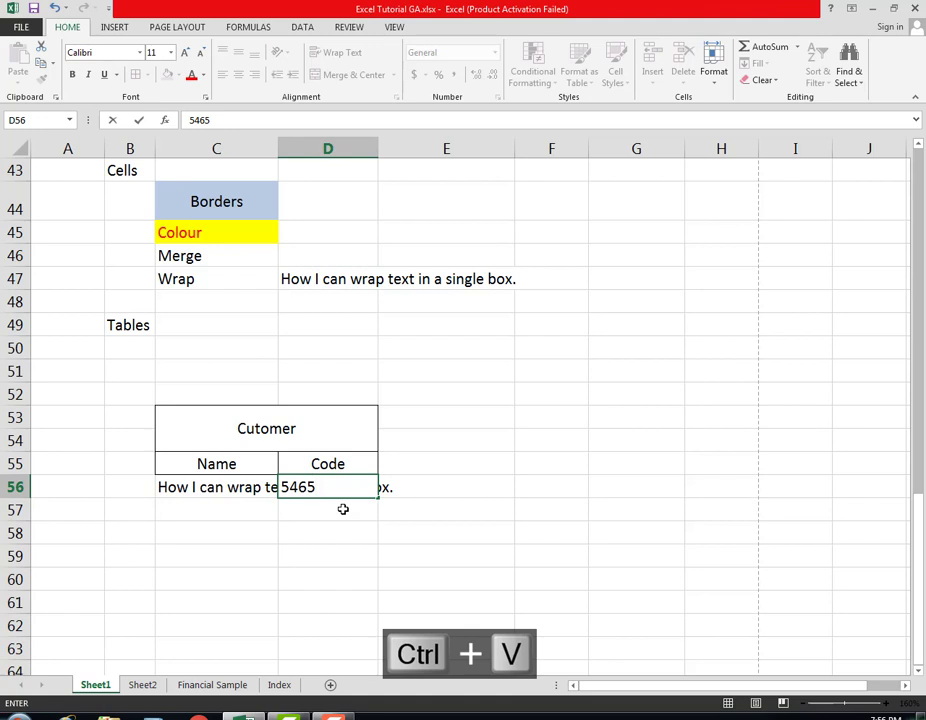
key(Return)
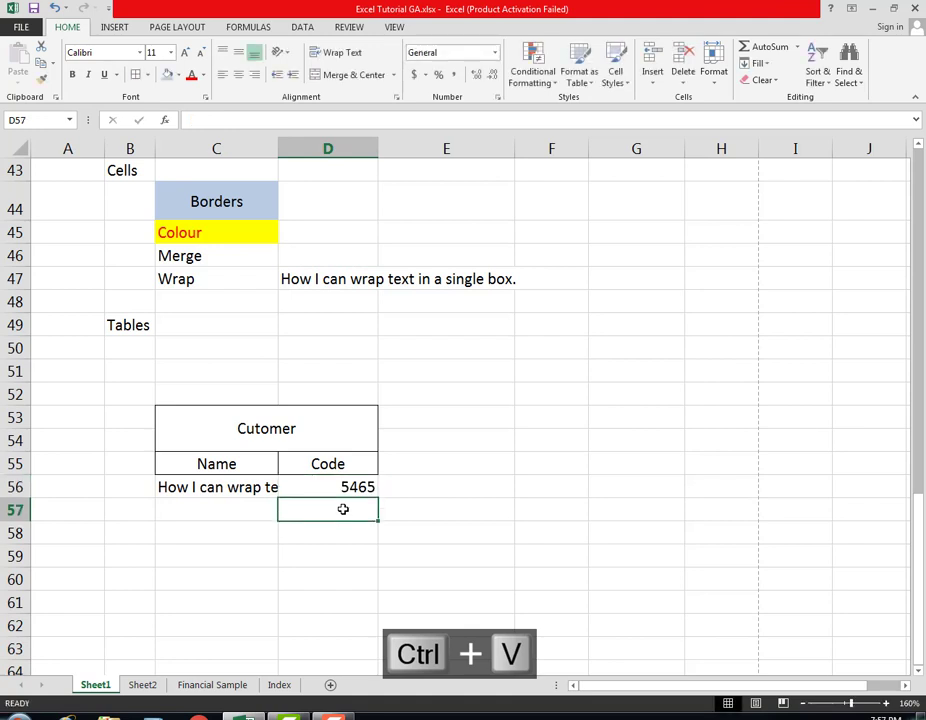
Apply Wrap Text to the long sentence in C56.
key(Left)
key(Up)
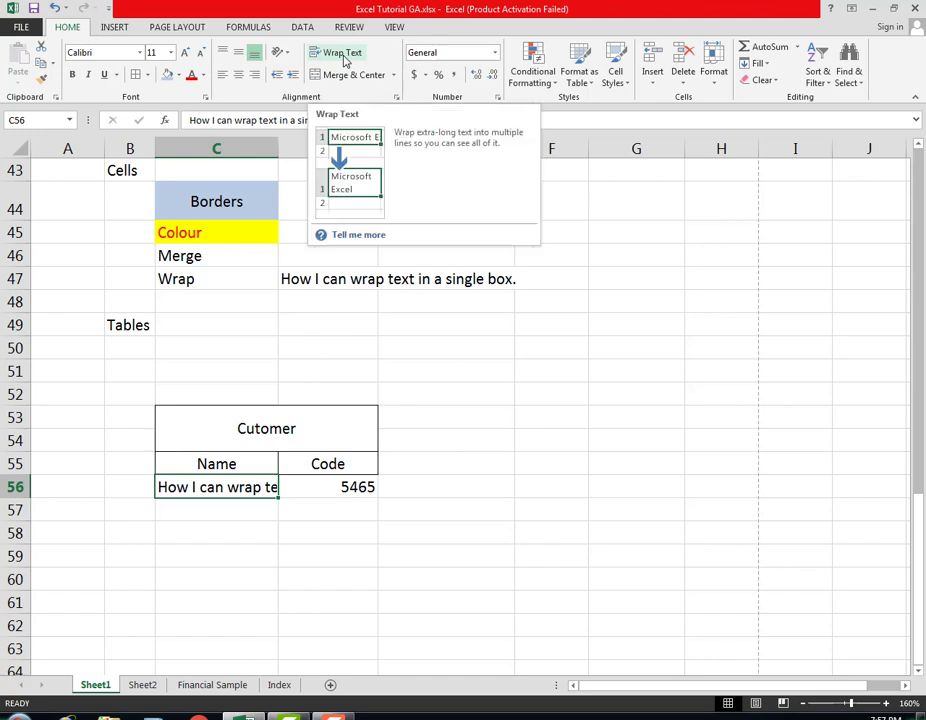
click(344, 58)
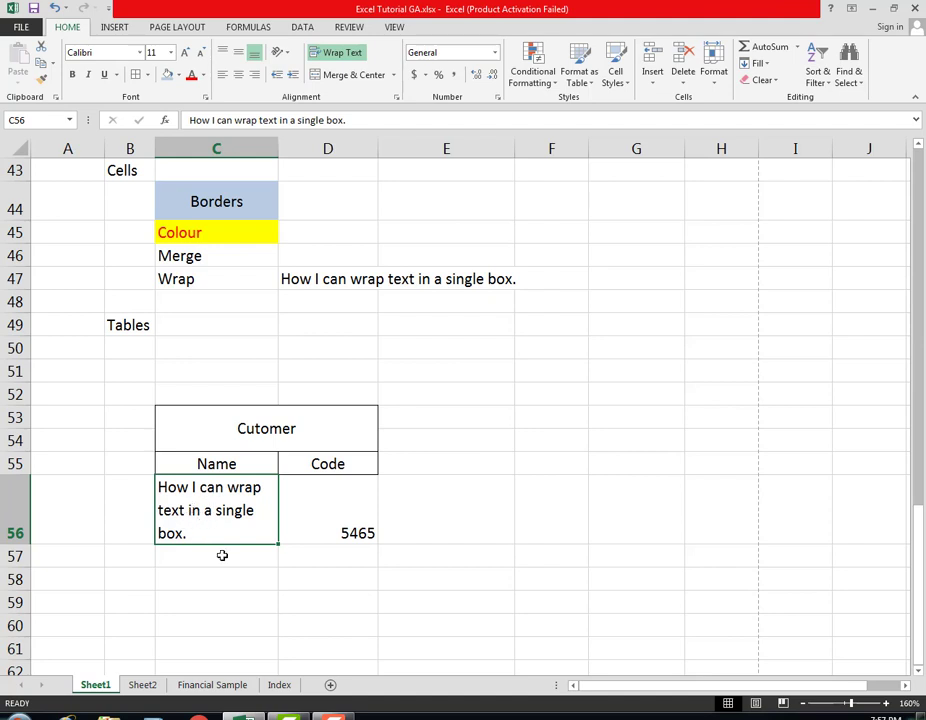
Widen column C to test how the wrapped sentence in C56 reflows, and narrow the column back again.
drag(277, 148, 295, 148)
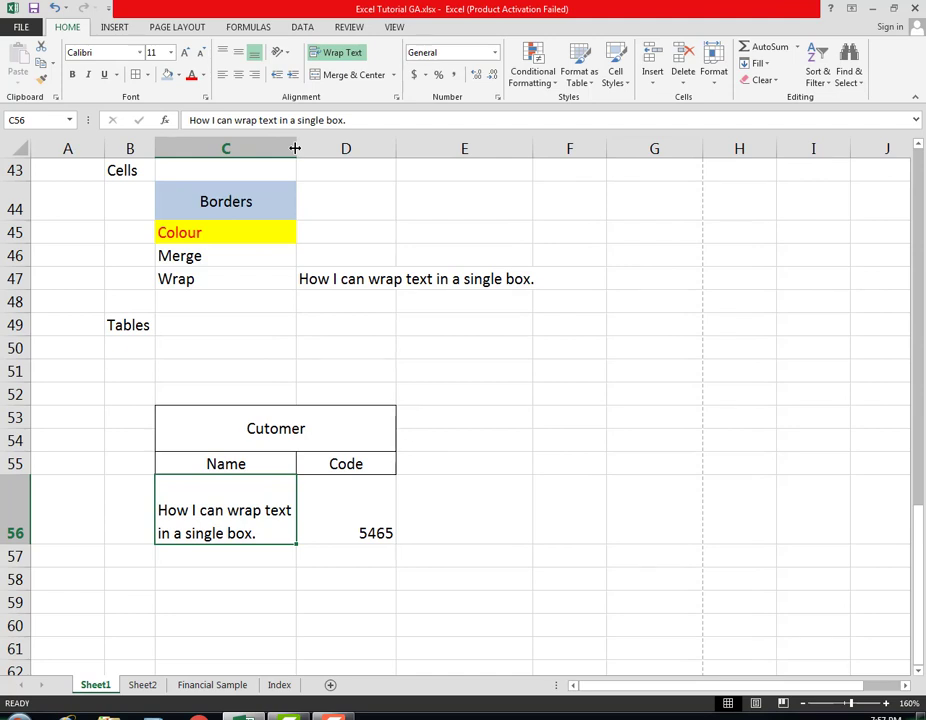
click(227, 577)
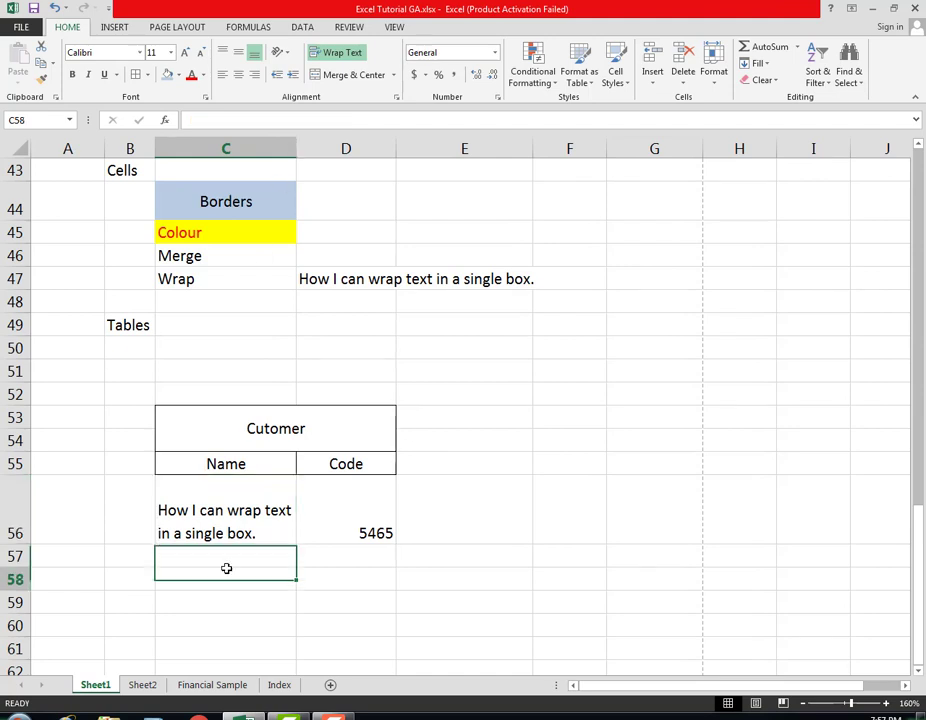
click(222, 524)
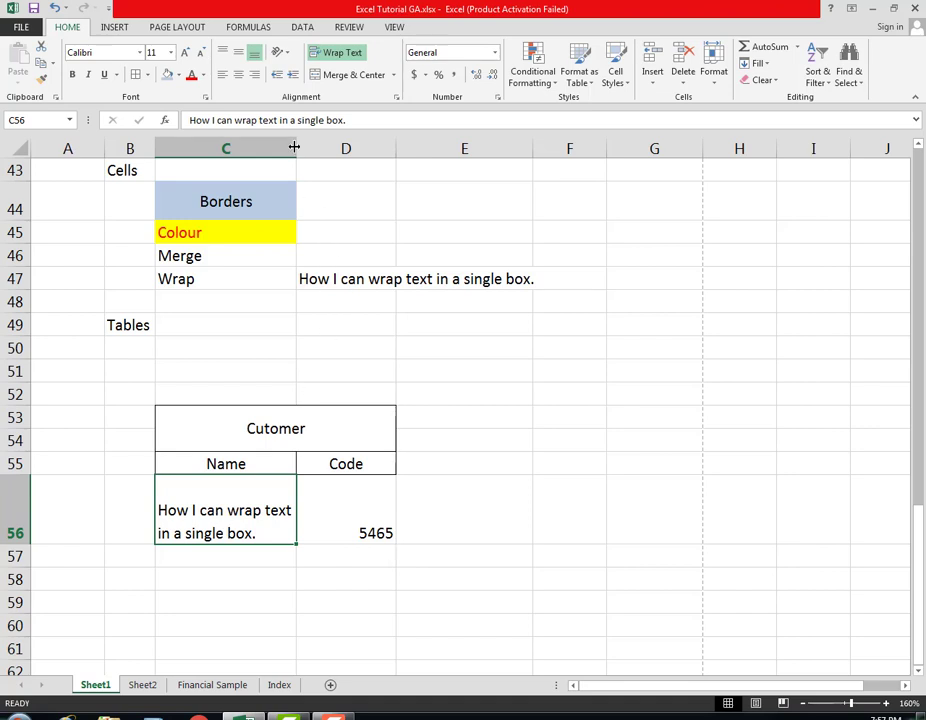
mouse_move(296, 147)
mouse_down()
mouse_move(264, 147)
mouse_move(296, 147)
mouse_move(280, 147)
mouse_up()
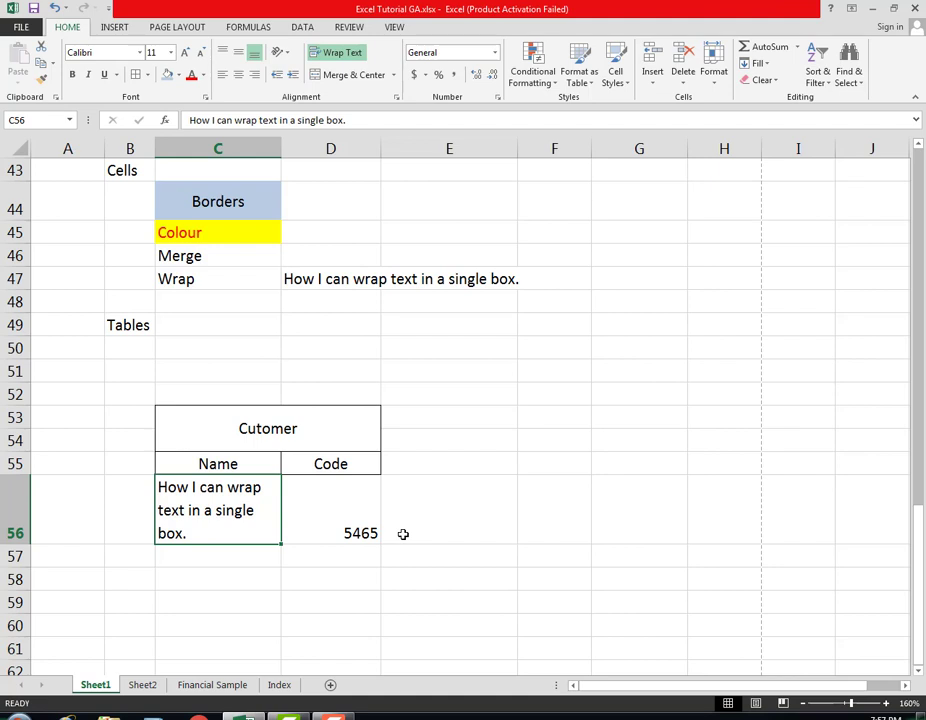
Examine the empty cells below the customer table, its merged heading, and the Tables label in B49.
scroll(400, 534, down, 1)
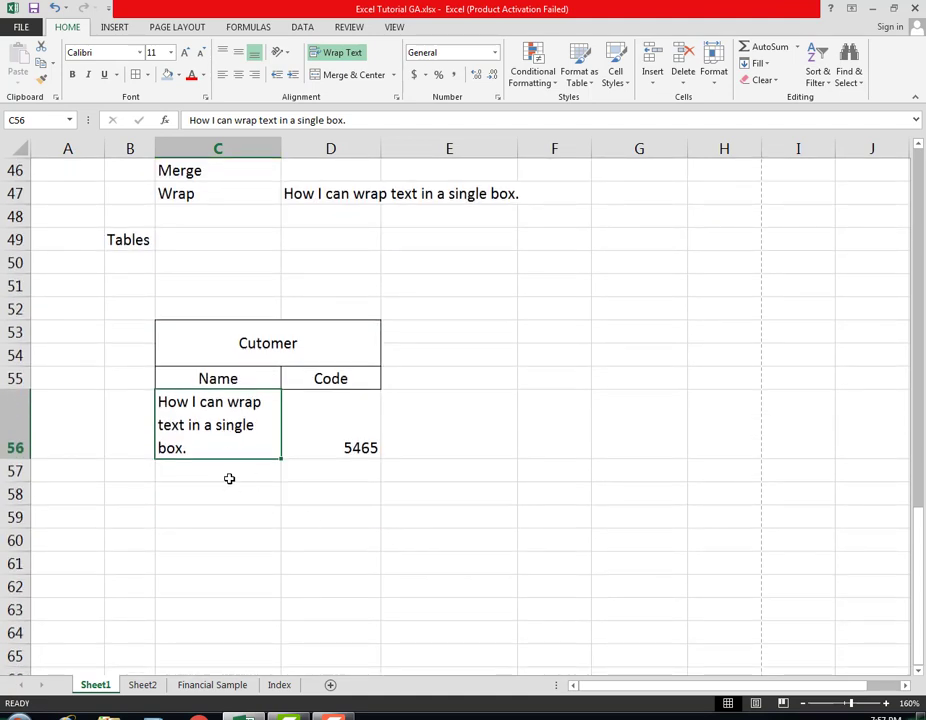
drag(228, 476, 225, 626)
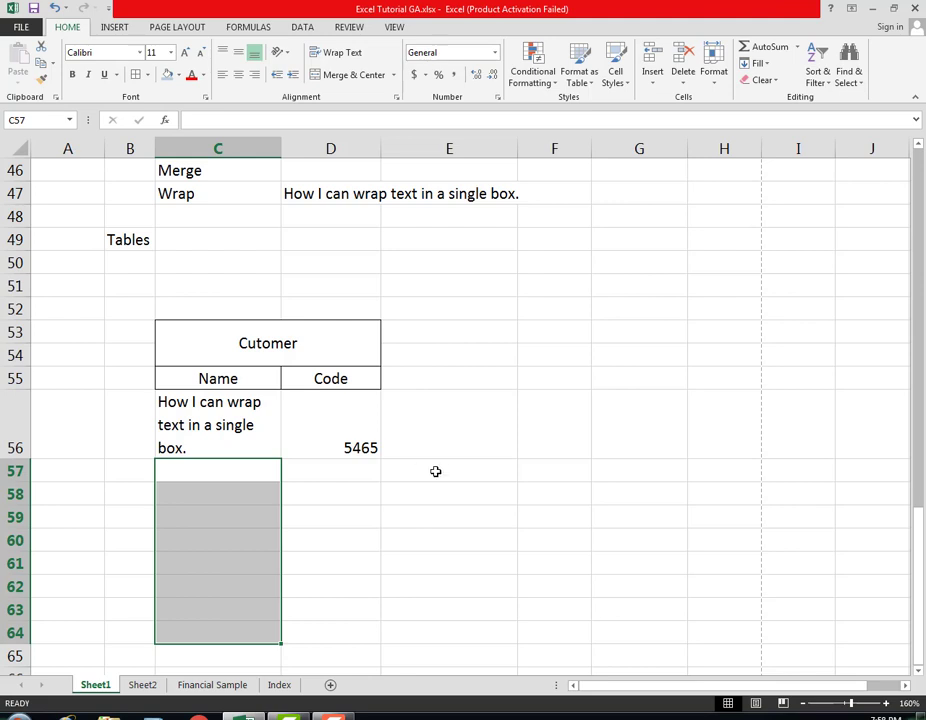
drag(435, 471, 439, 632)
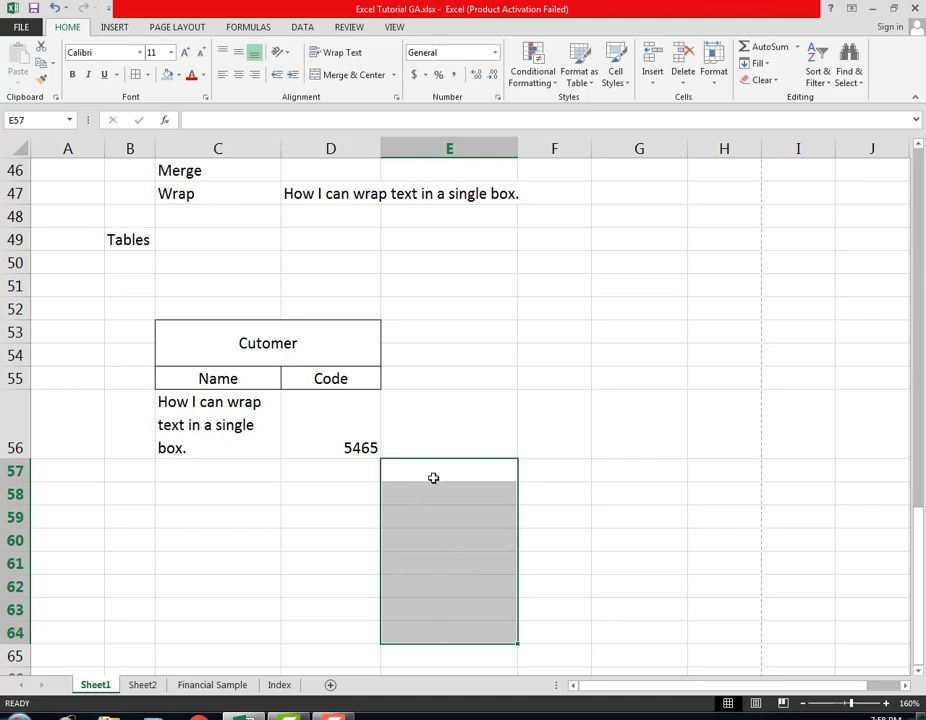
click(266, 342)
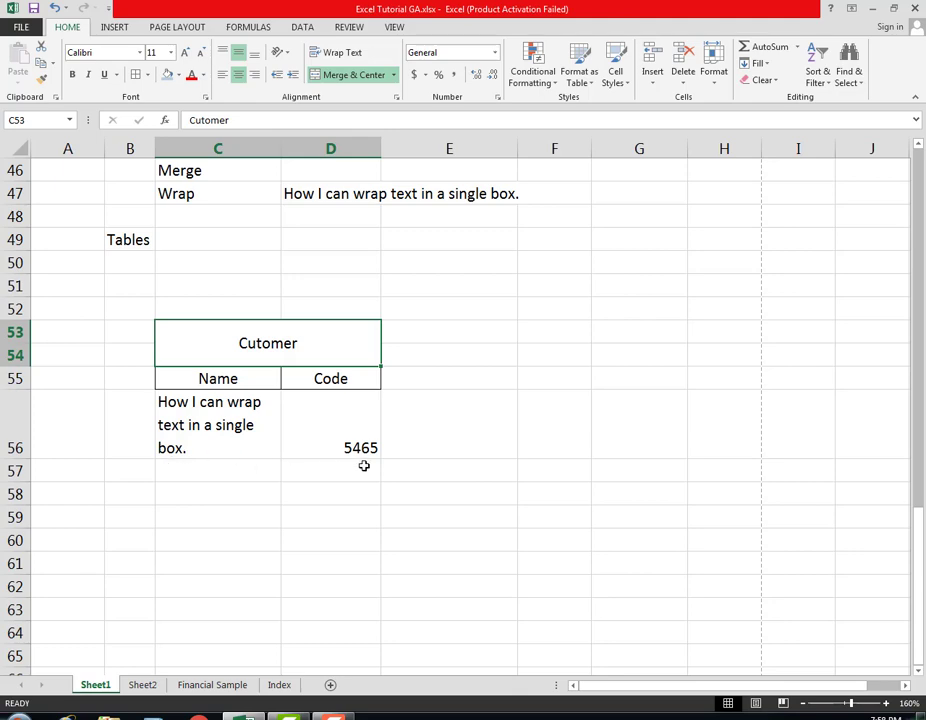
scroll(364, 466, up, 2)
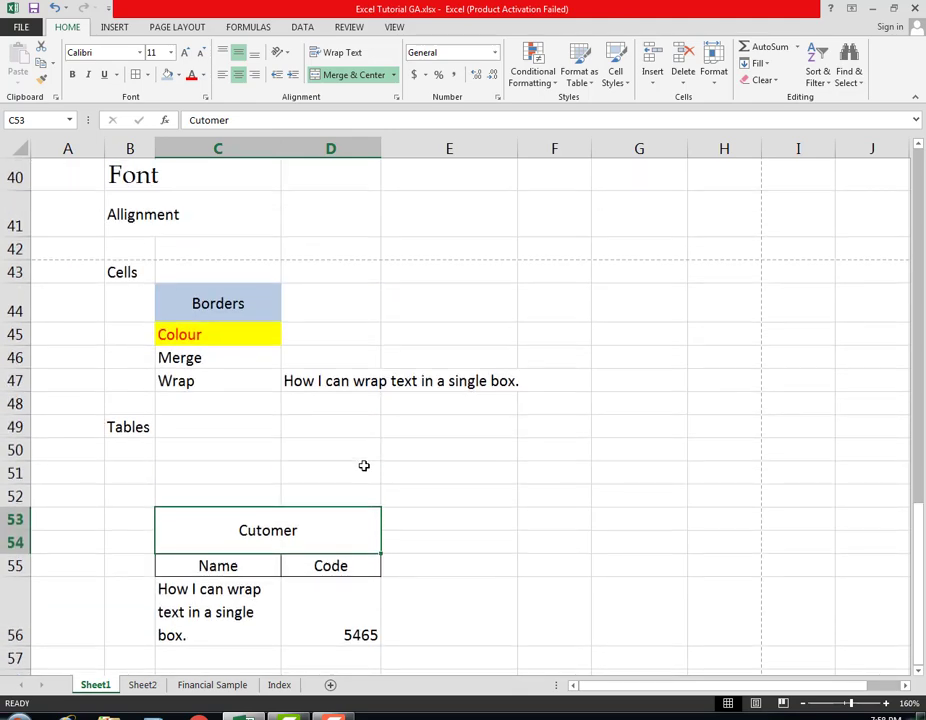
scroll(364, 466, down, 1)
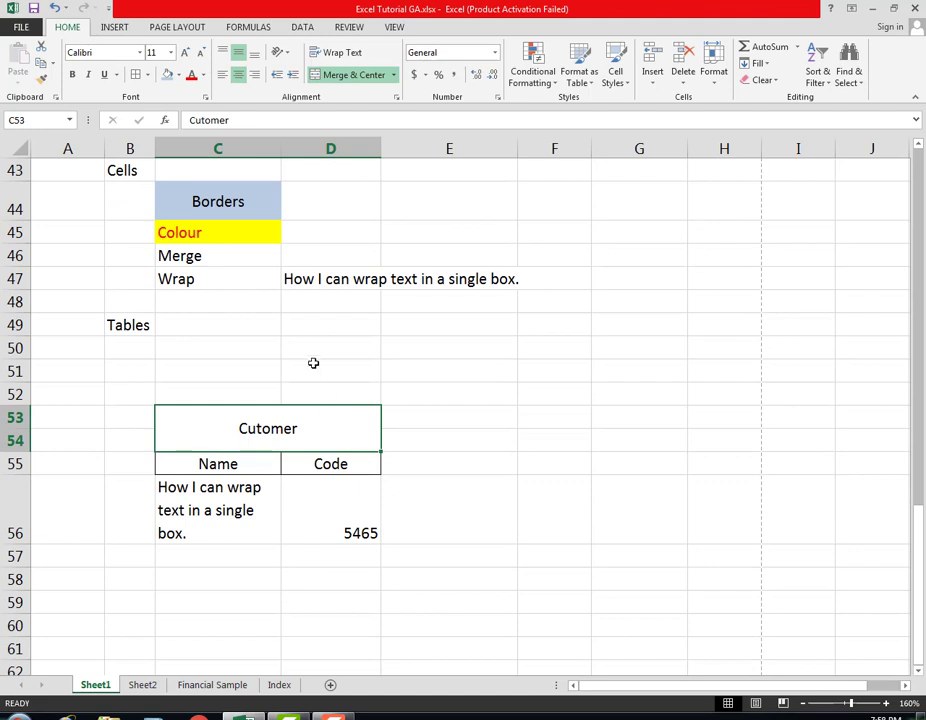
click(123, 326)
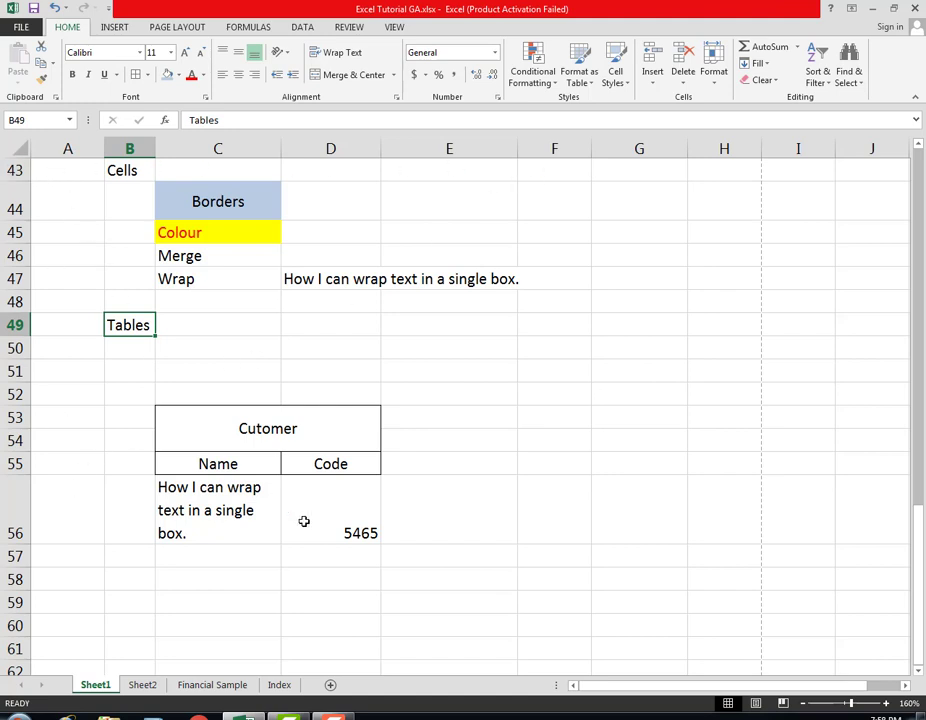
Open the Financial Sample sheet and examine its column headings from Segment to Discount Band.
click(205, 686)
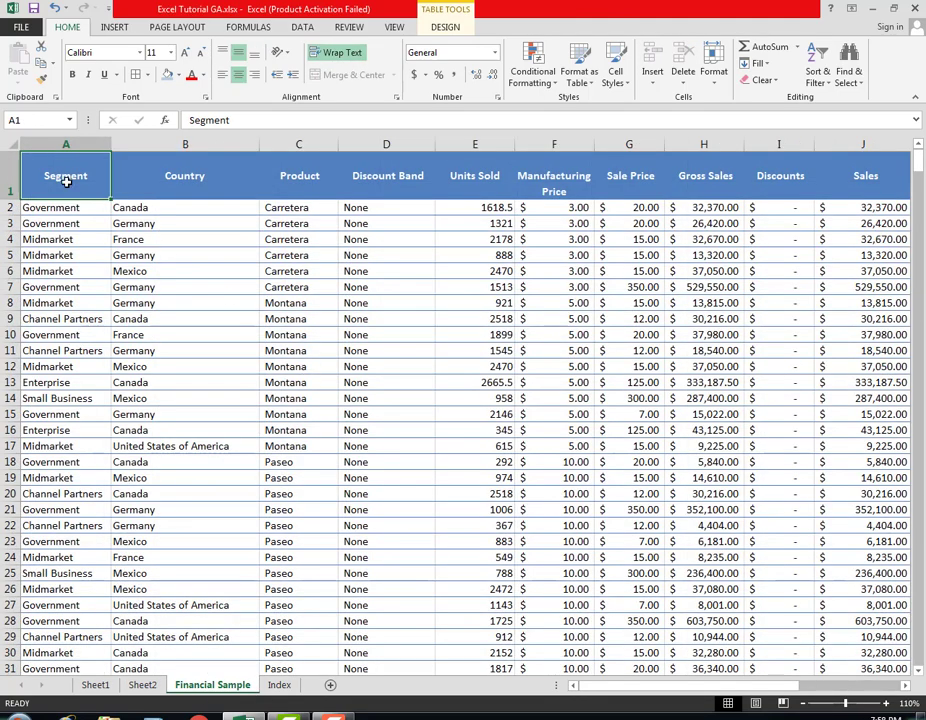
click(200, 182)
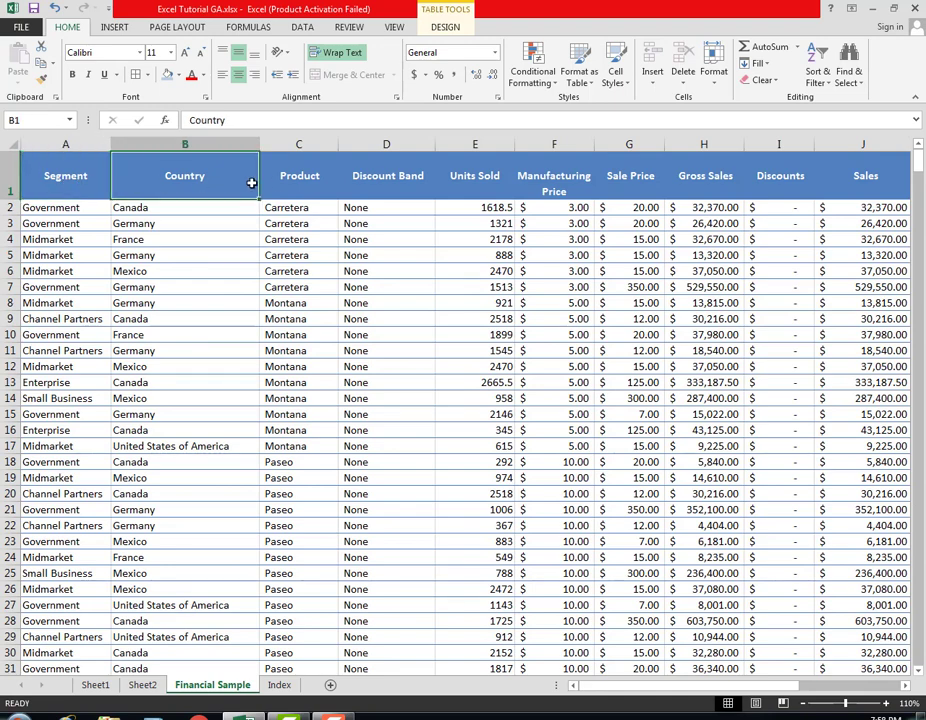
click(305, 182)
click(395, 182)
click(106, 181)
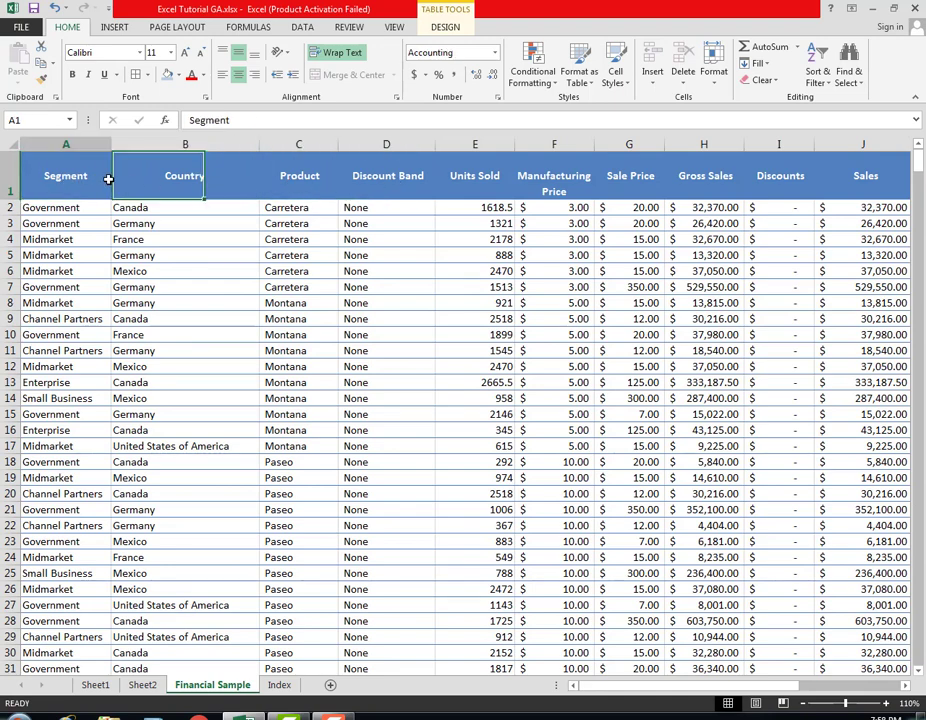
click(178, 181)
click(300, 178)
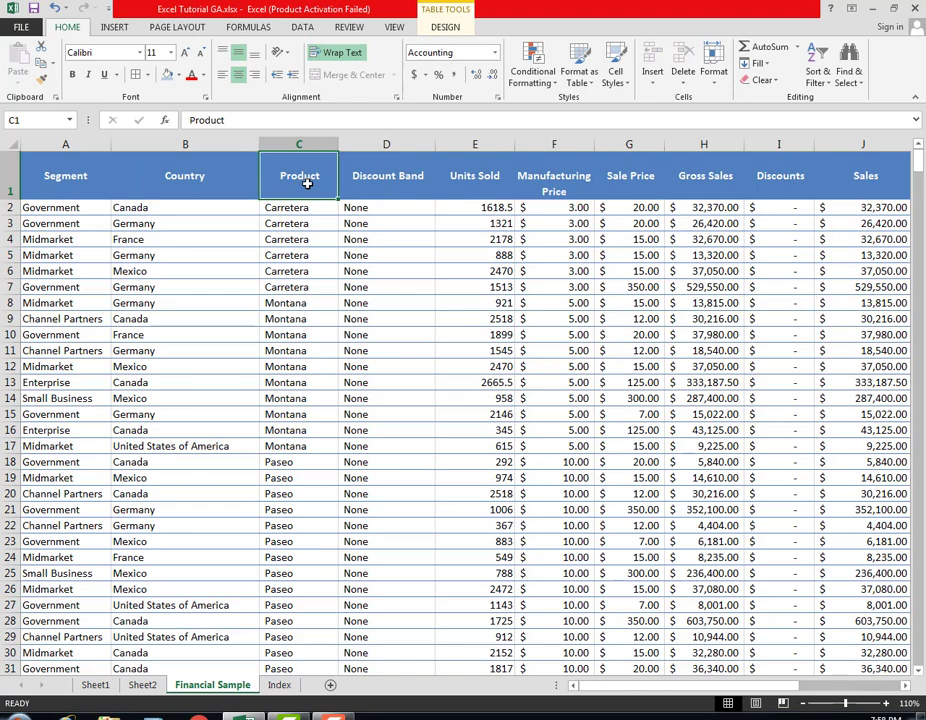
click(387, 176)
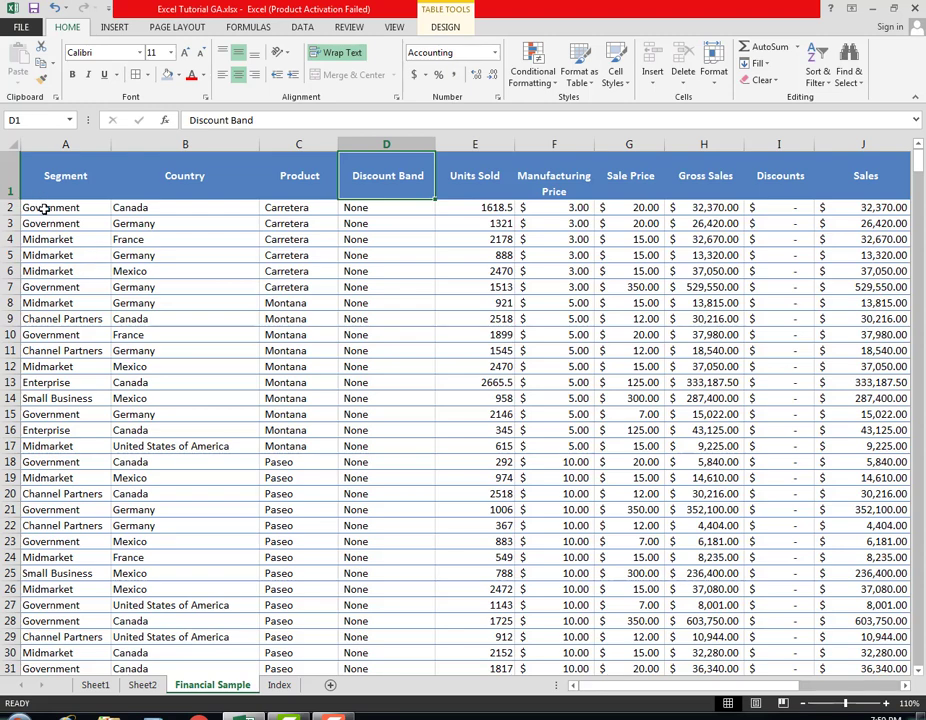
Examine the data records below the headings, checking cells in the Segment, Country, Discount Band, Sale Price and Sales columns.
click(43, 208)
drag(43, 249, 38, 378)
click(133, 245)
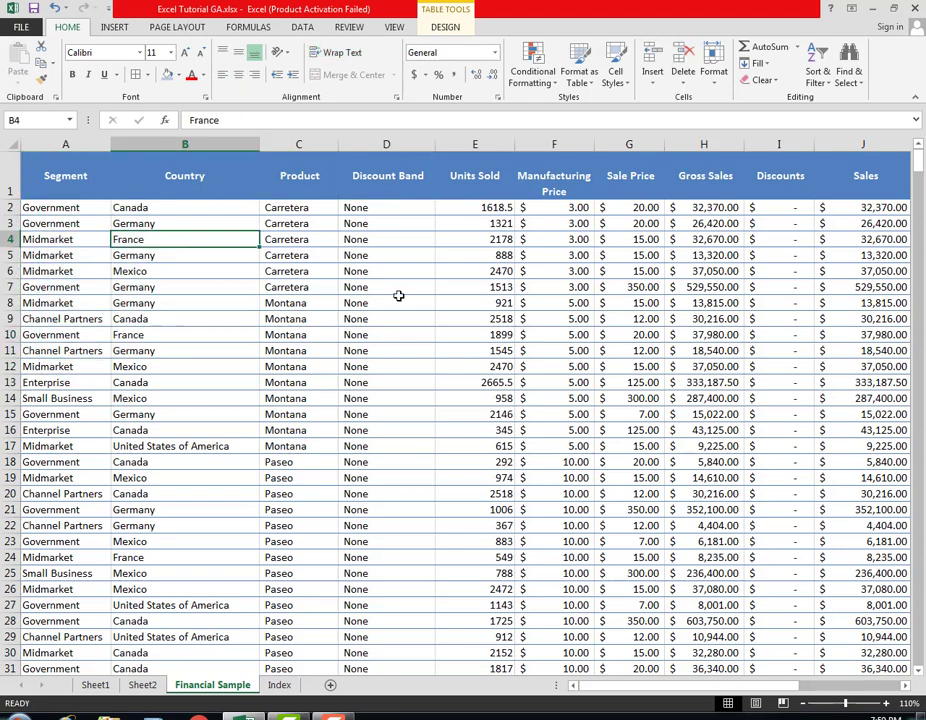
click(399, 299)
click(614, 299)
click(820, 289)
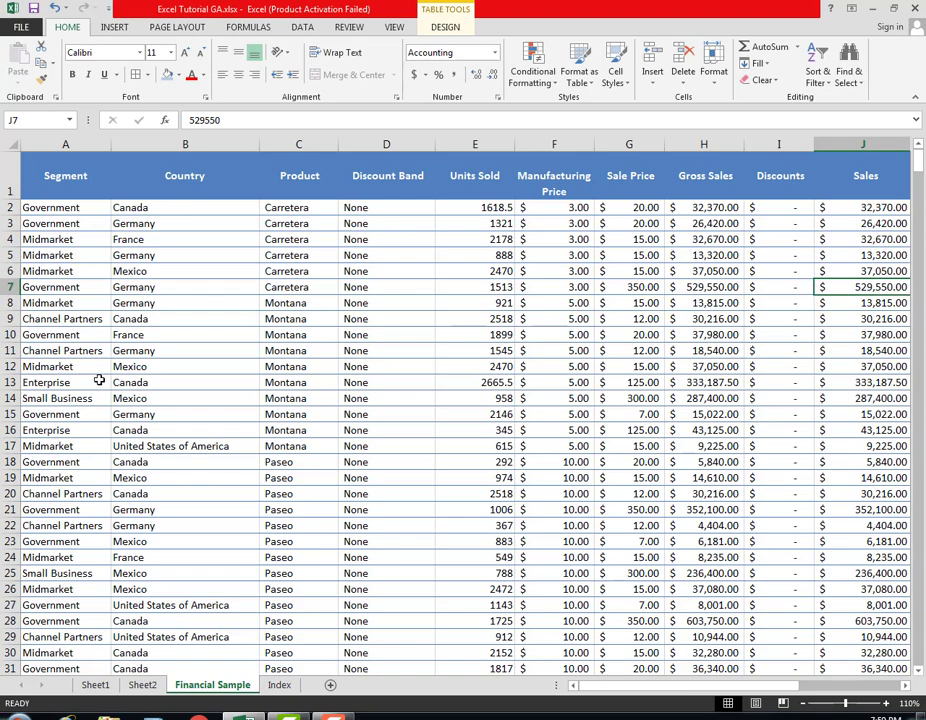
Select the whole Financial Sample sheet and format its table with the green style in the first Medium row, dismissing the pop-up dialog.
click(9, 145)
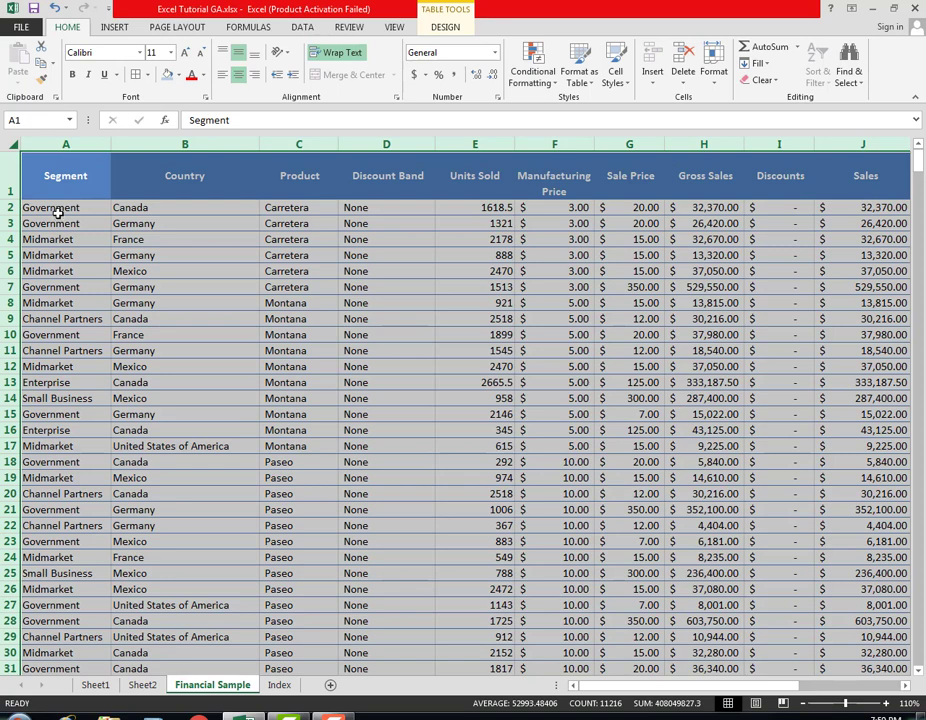
click(594, 88)
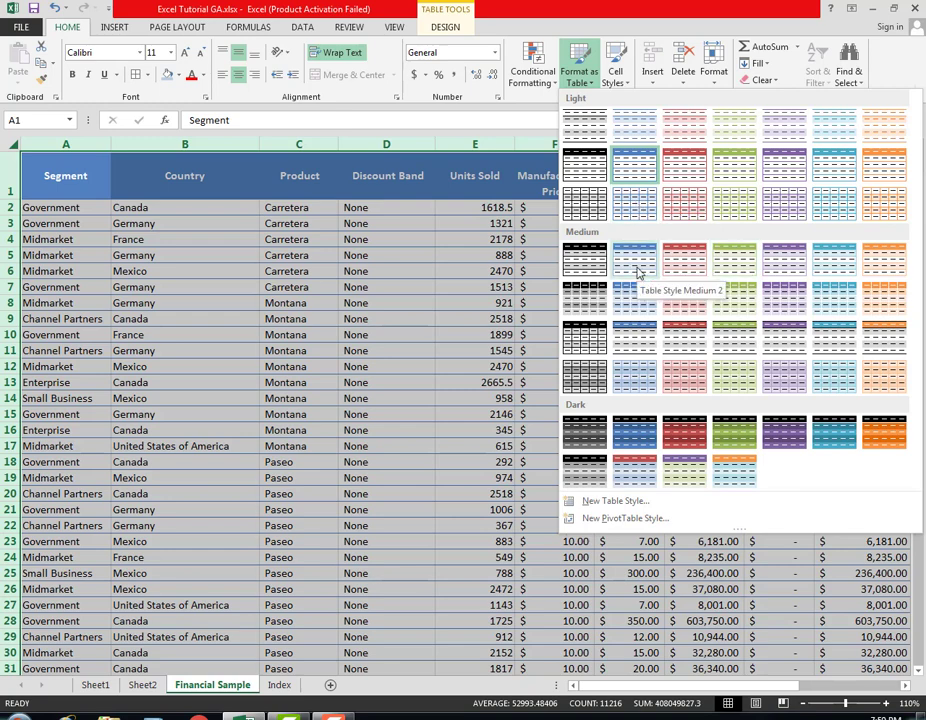
click(648, 311)
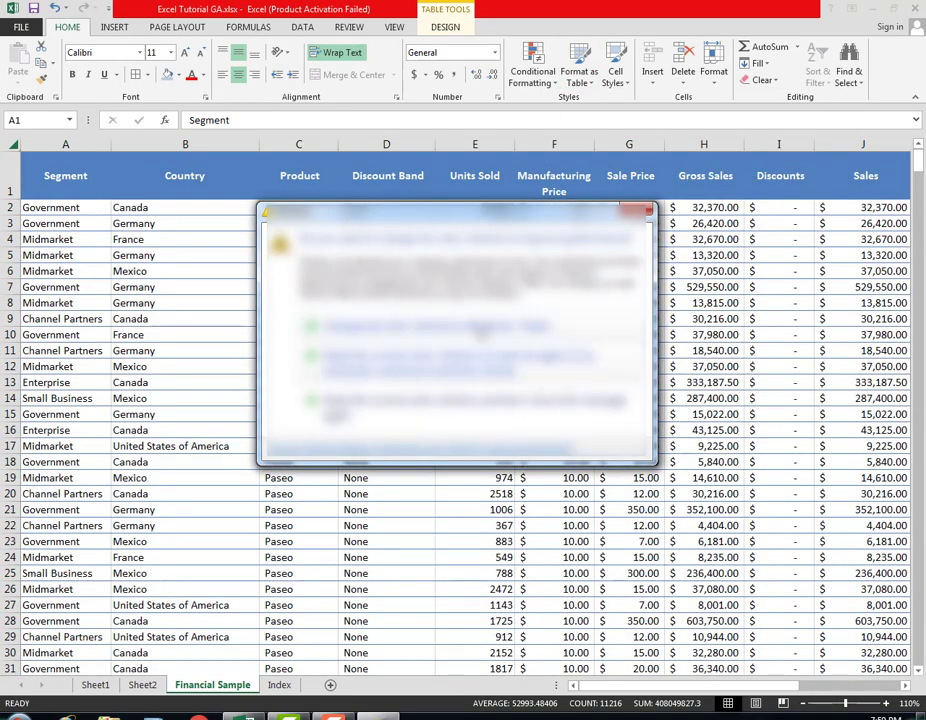
click(646, 211)
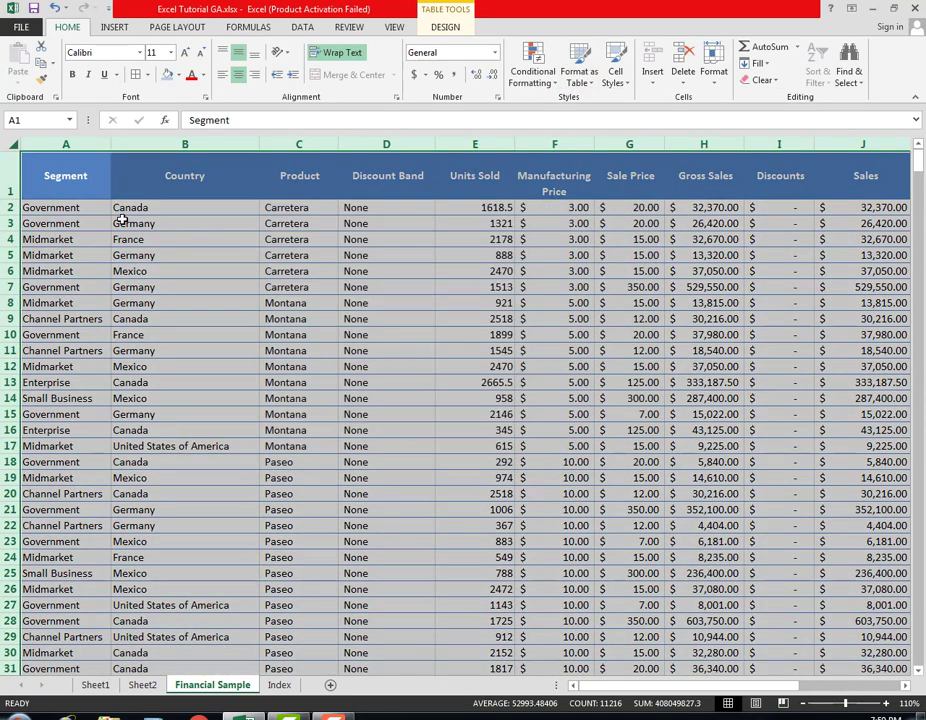
click(581, 78)
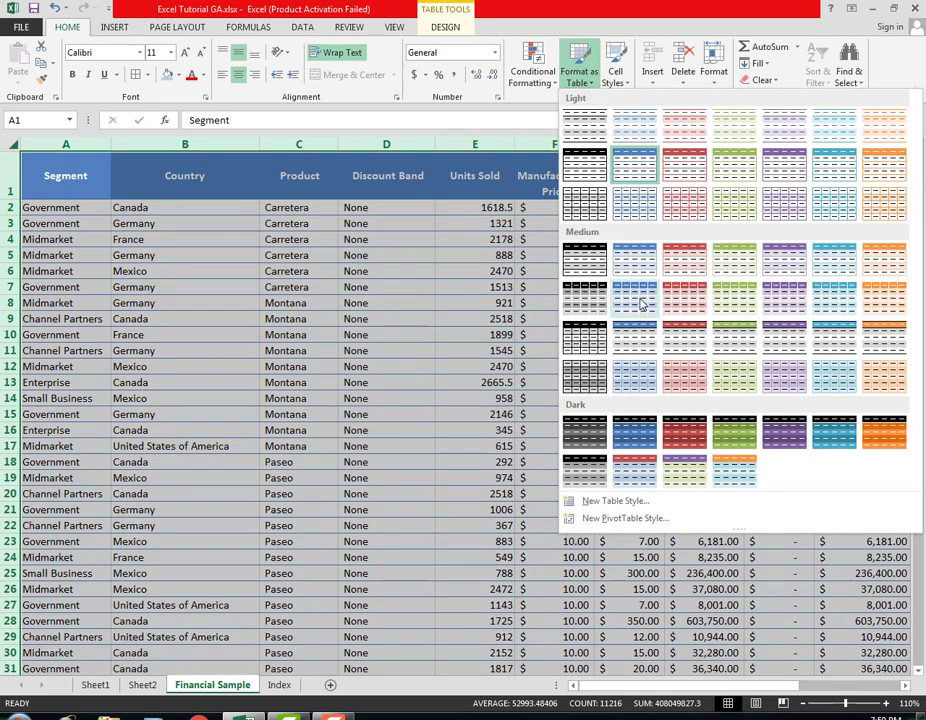
click(740, 266)
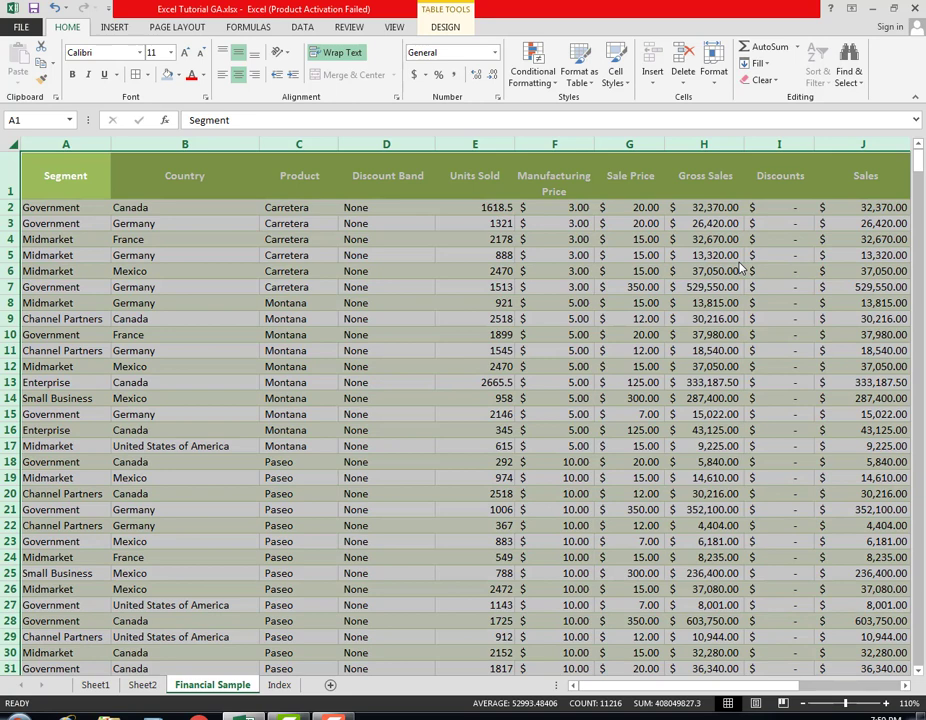
Inspect the restyled table's banded rows, finishing with the whole of row 2 selected.
click(124, 268)
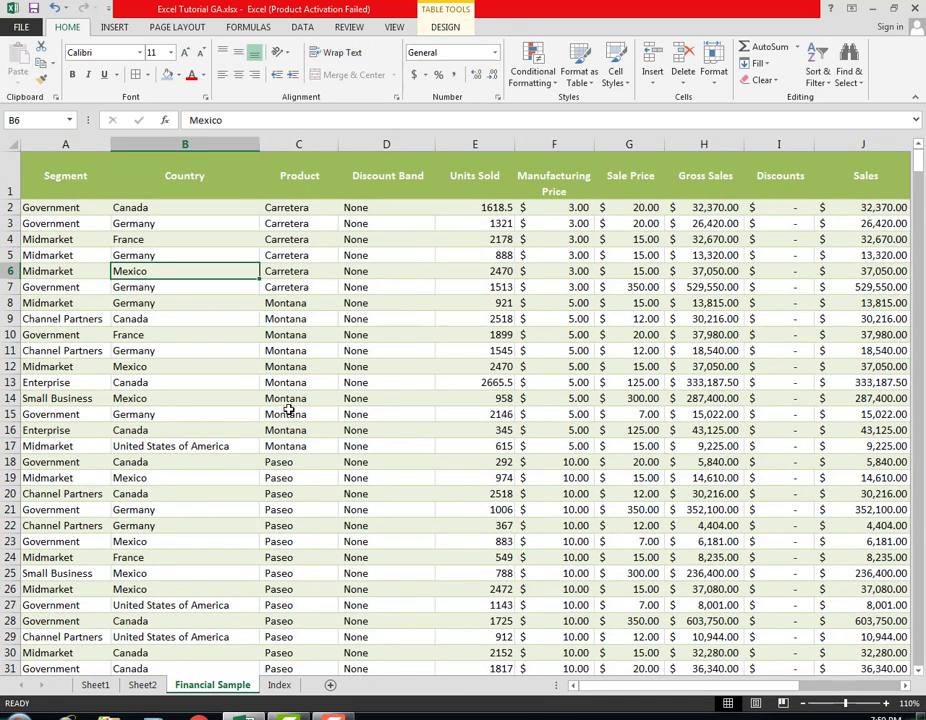
click(22, 207)
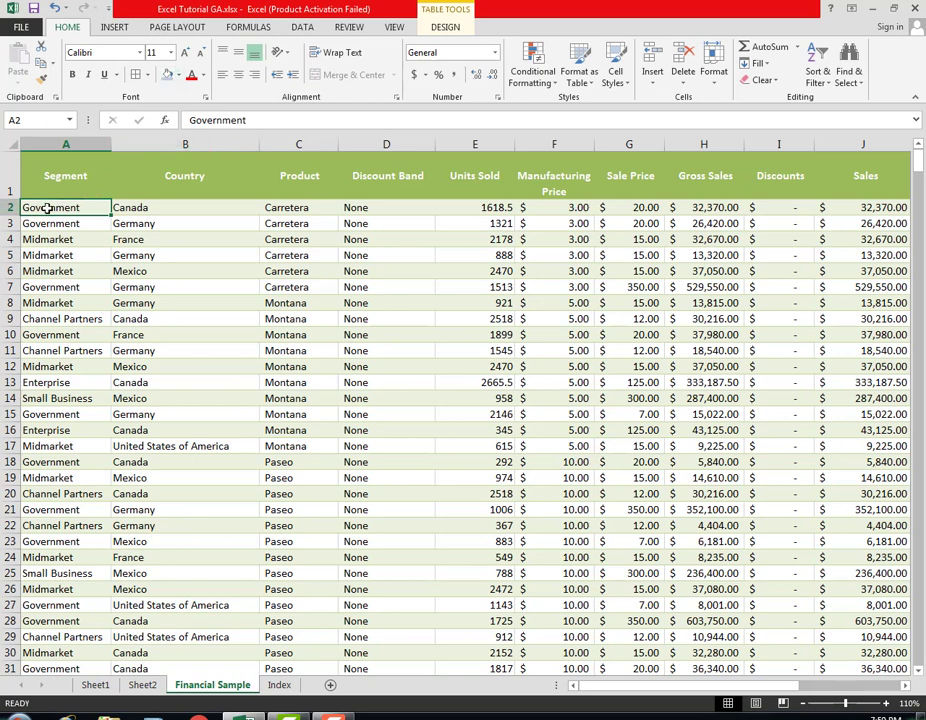
click(5, 207)
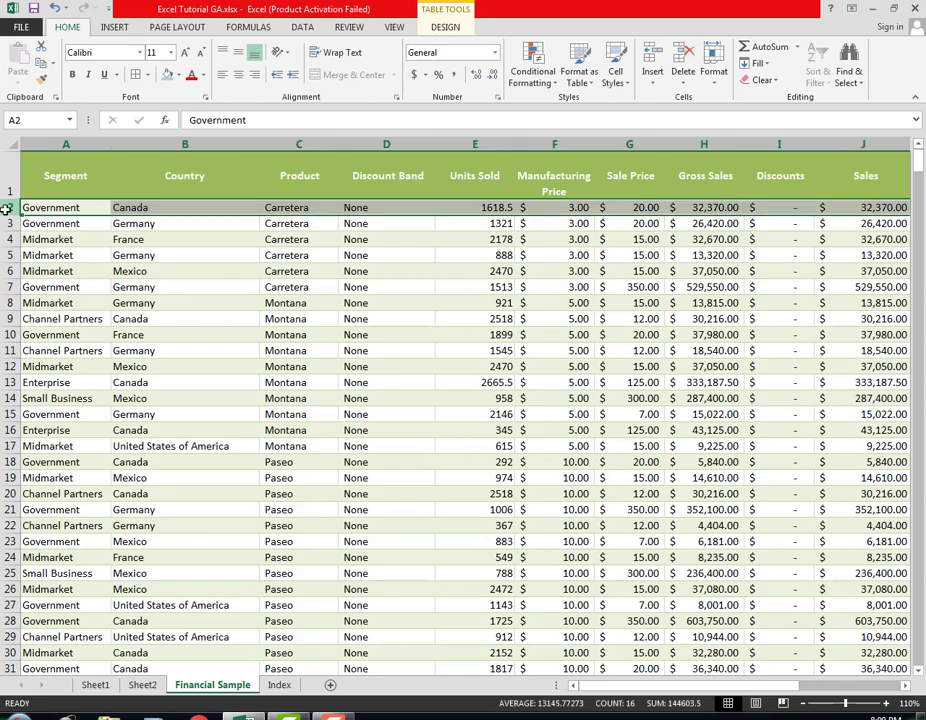
Select the whole Financial Sample sheet and examine the banded rows further down the table, returning to cell A3.
click(10, 143)
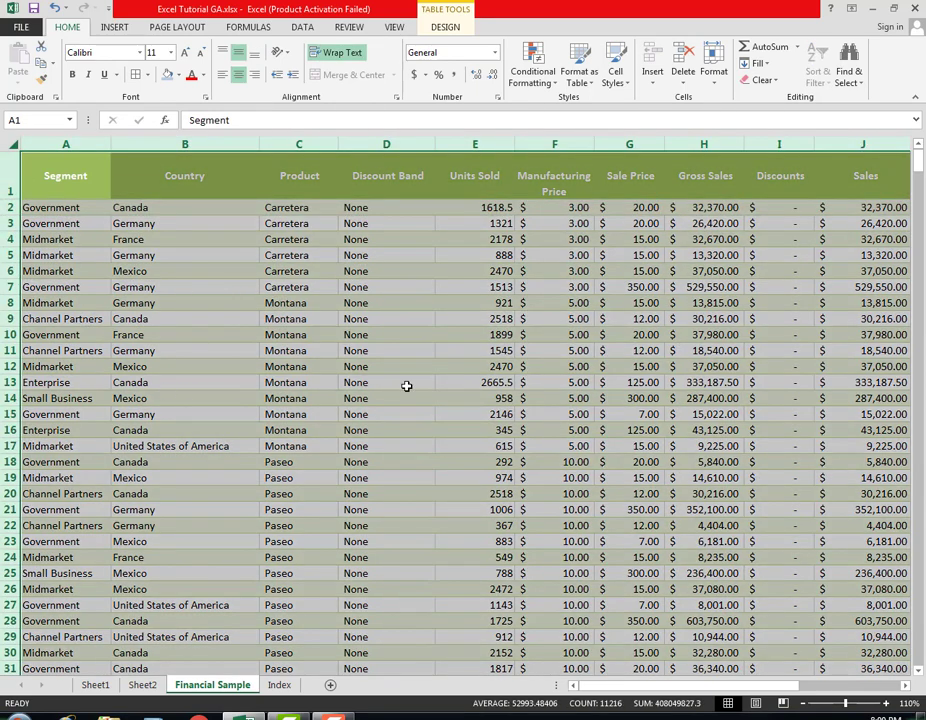
scroll(406, 385, down, 15)
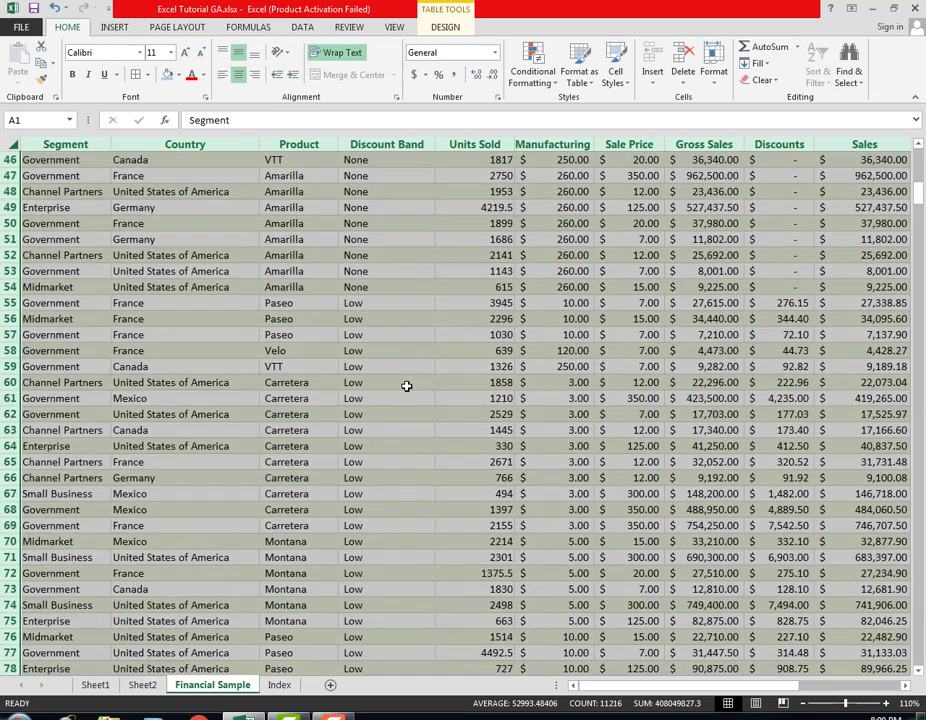
scroll(406, 385, down, 14)
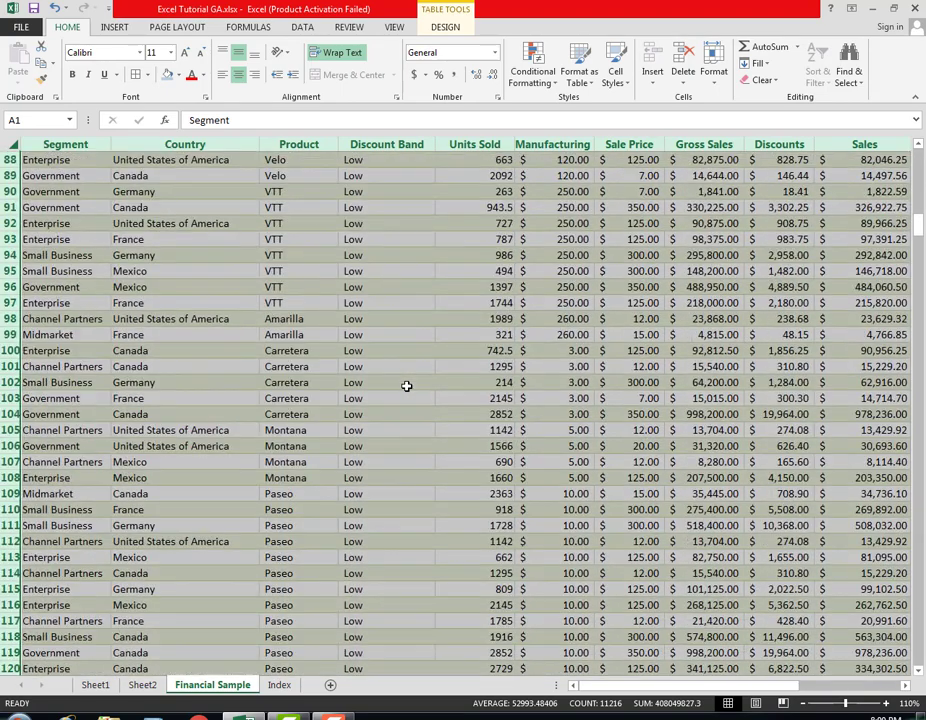
scroll(406, 385, down, 4)
scroll(406, 385, down, 2)
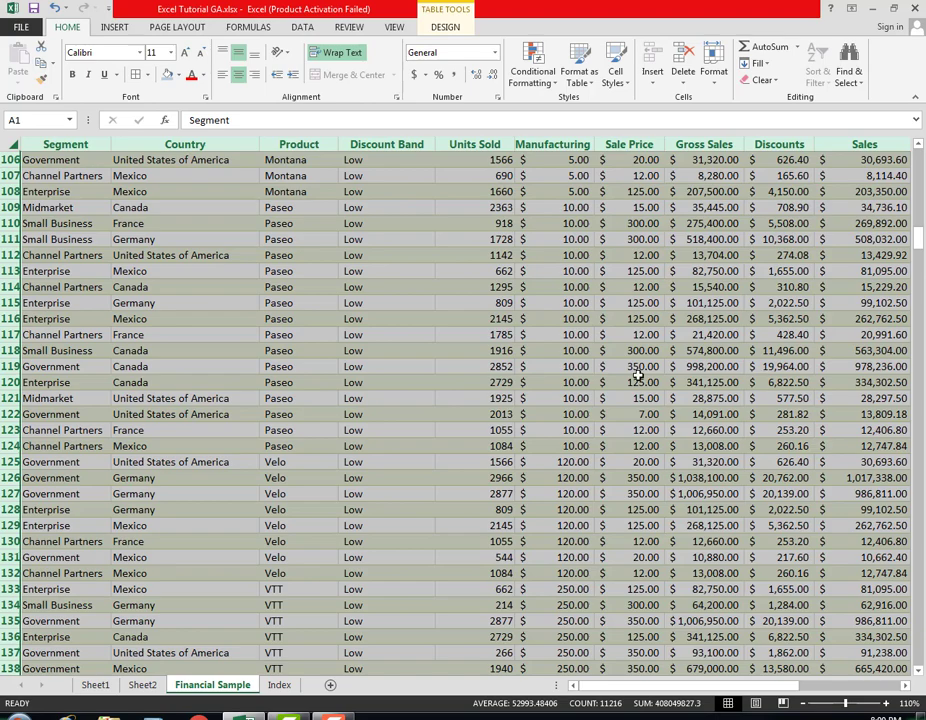
scroll(478, 242, up, 20)
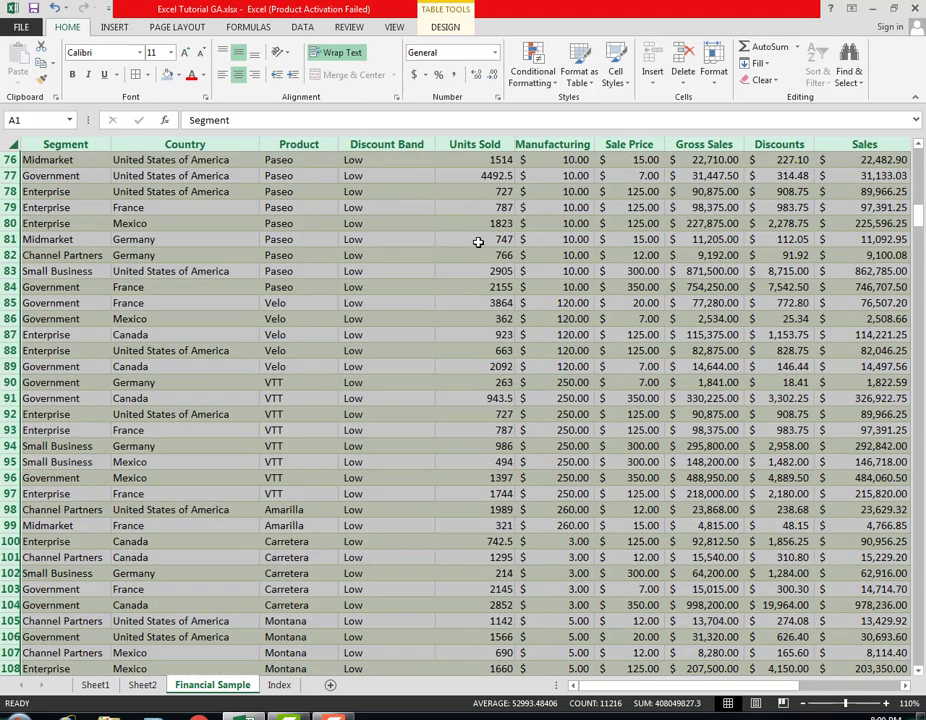
scroll(476, 242, up, 13)
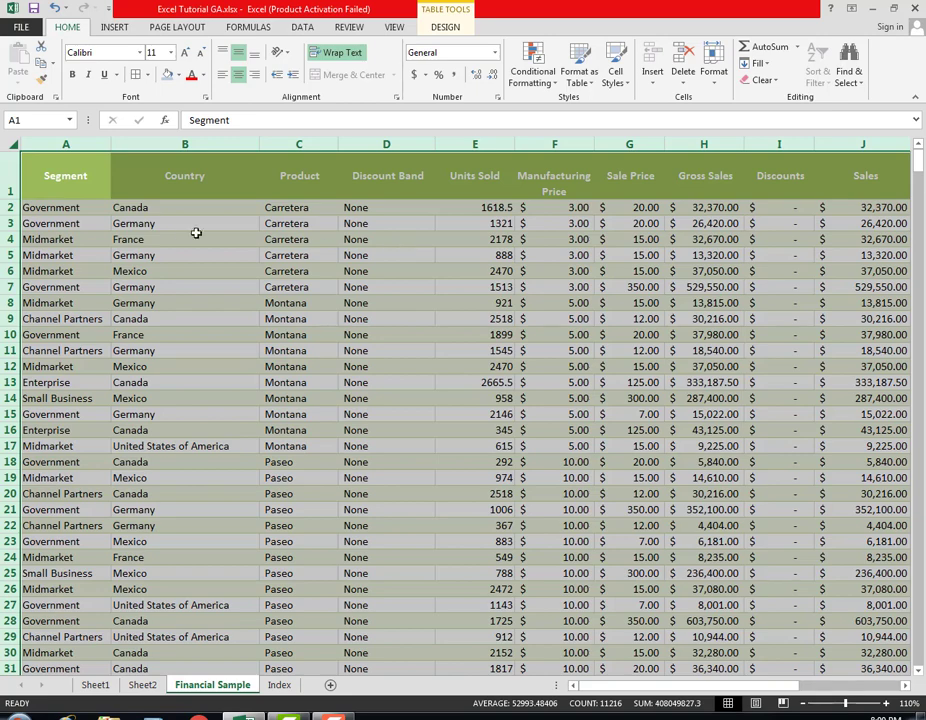
click(48, 224)
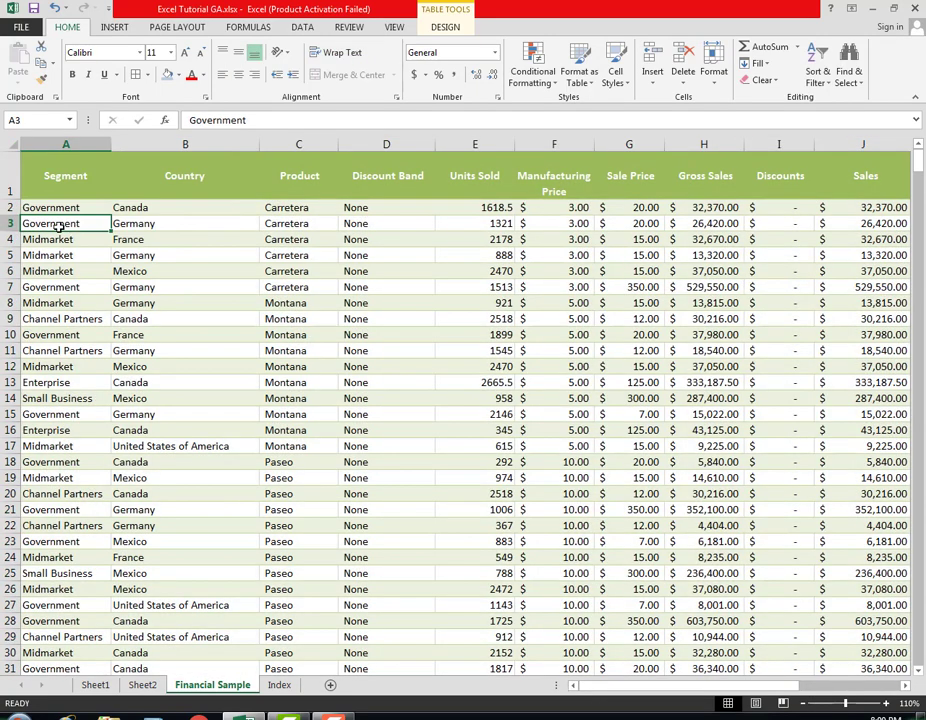
Select the whole sheet and format its table with the aqua style in the third Light row.
click(12, 145)
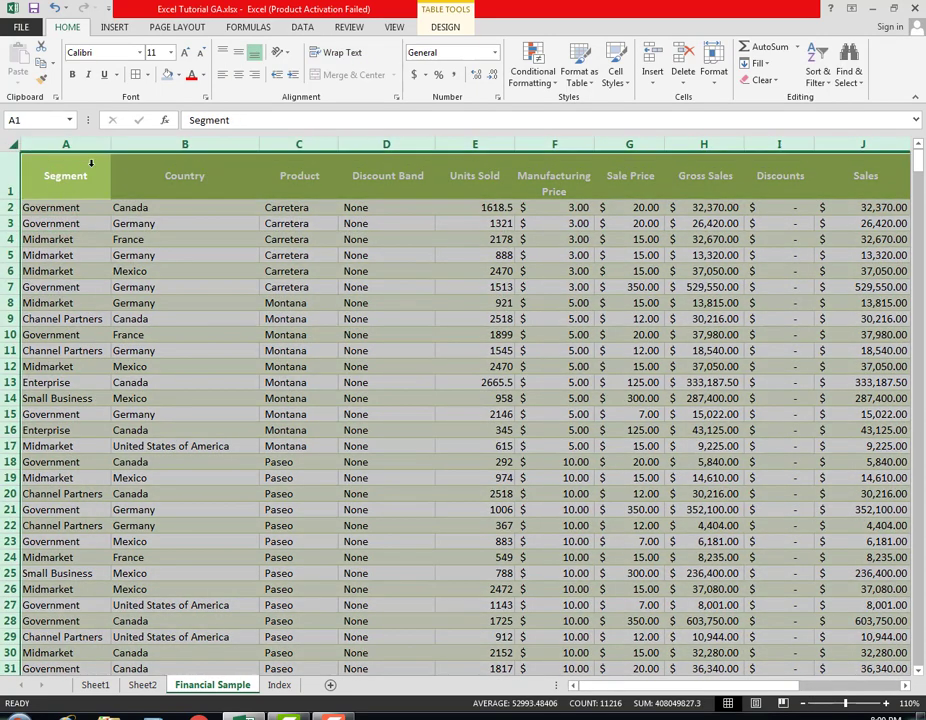
click(580, 78)
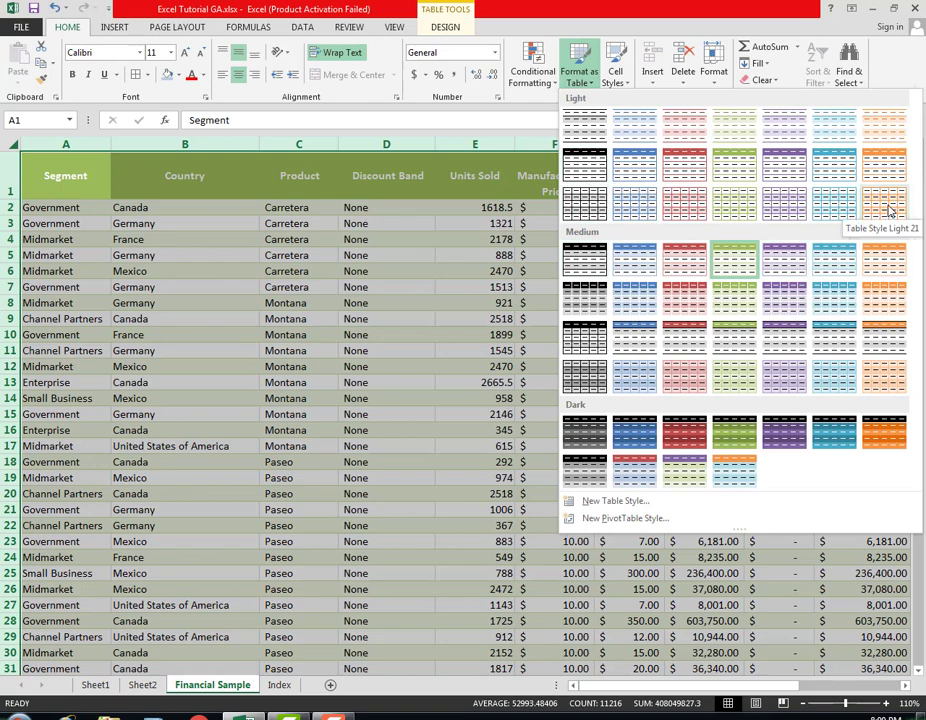
click(831, 210)
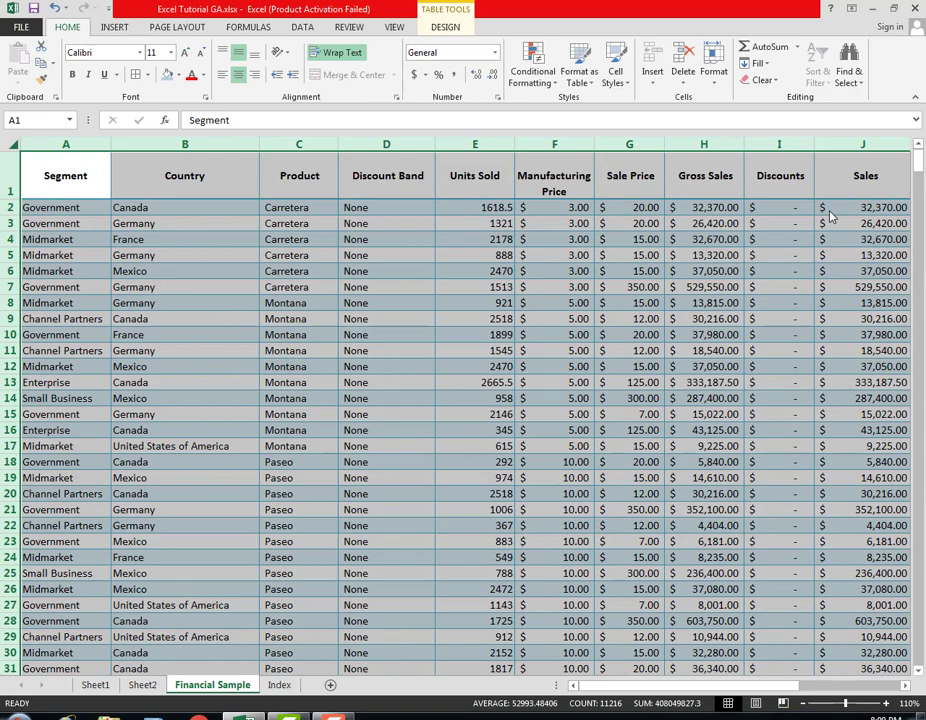
click(200, 255)
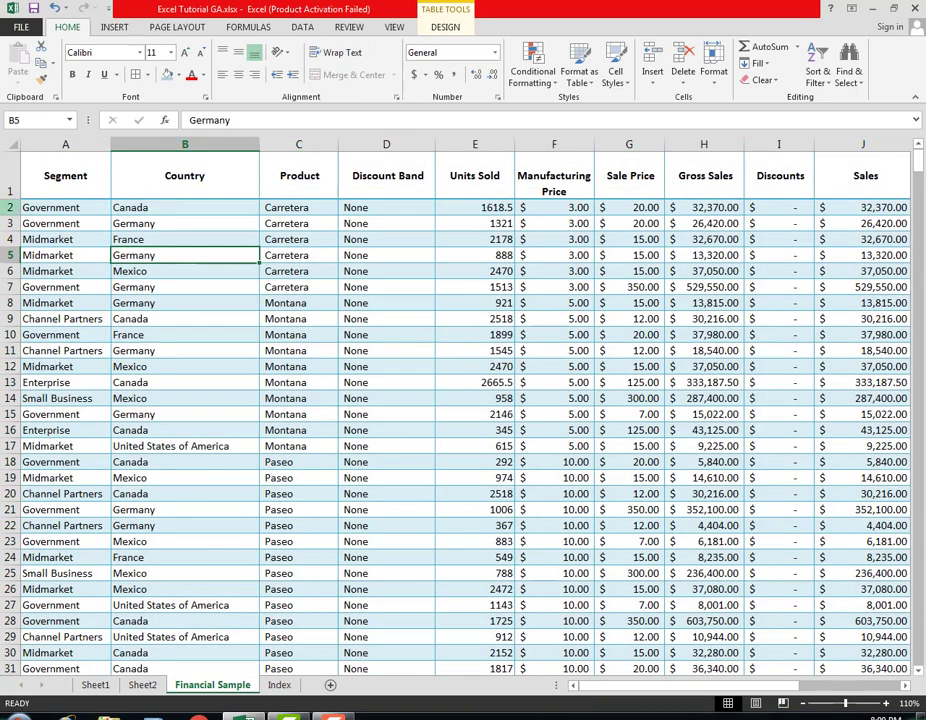
Select the whole sheet again and format its table with the green style in the second Light row.
click(8, 146)
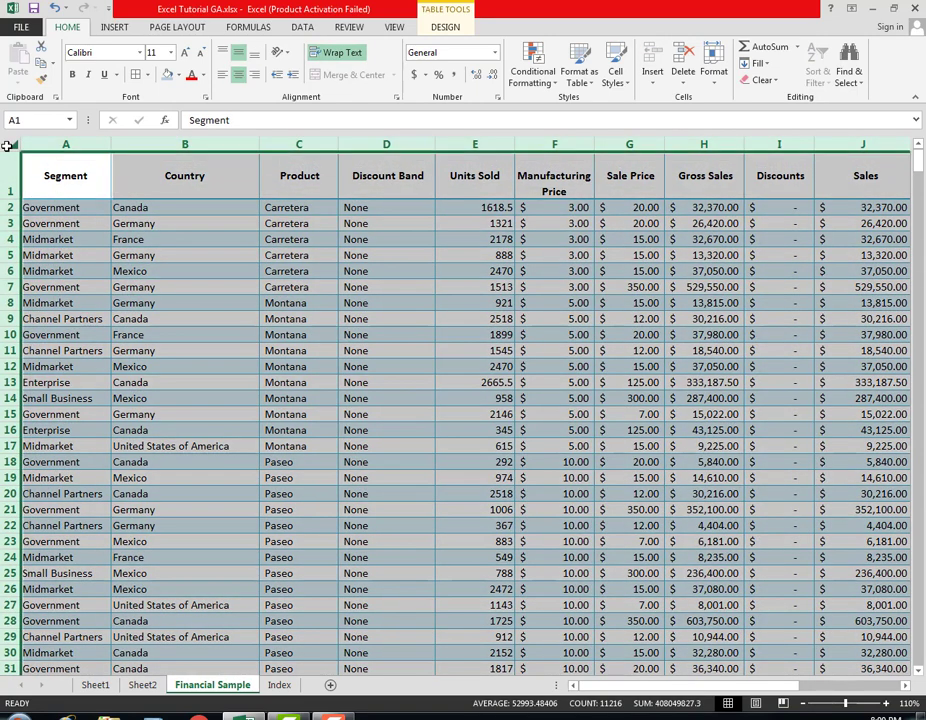
click(589, 86)
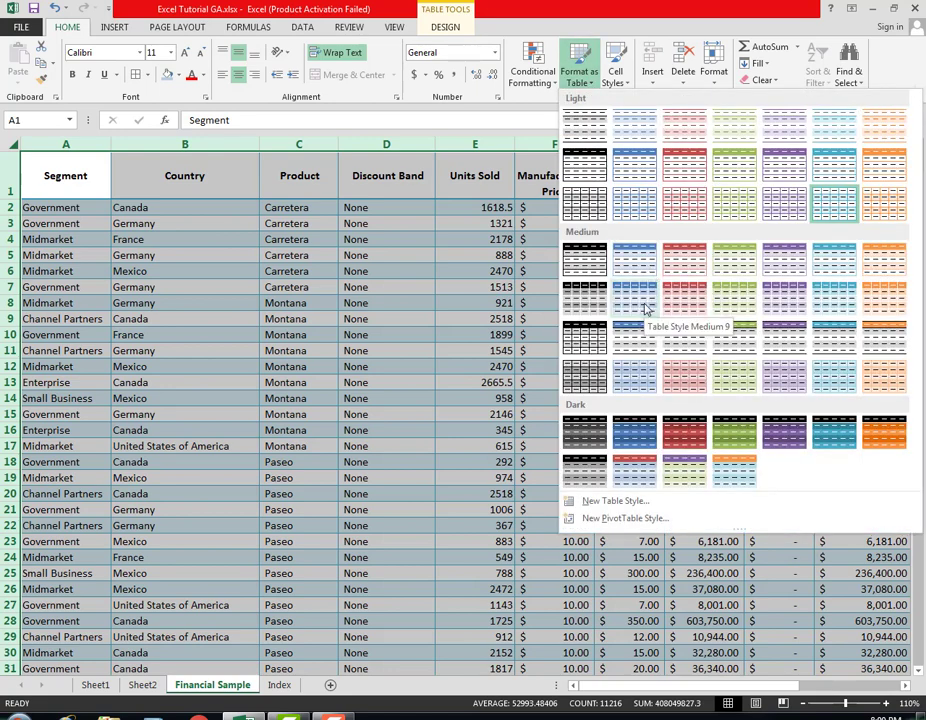
click(741, 176)
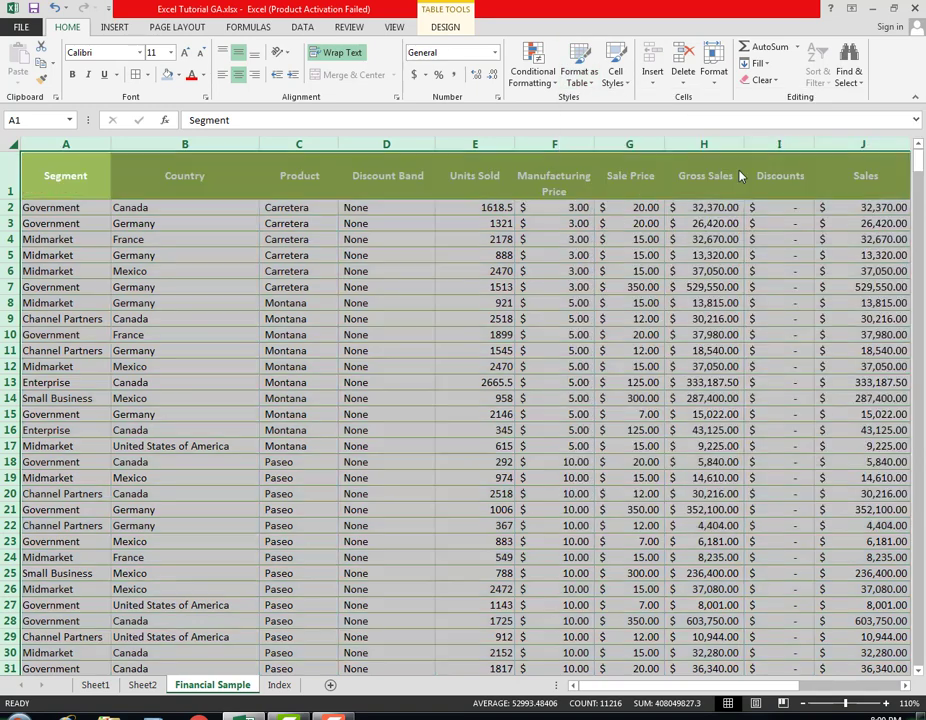
Format the Financial Sample table with the green style in the second Medium row and deselect the sheet.
click(582, 75)
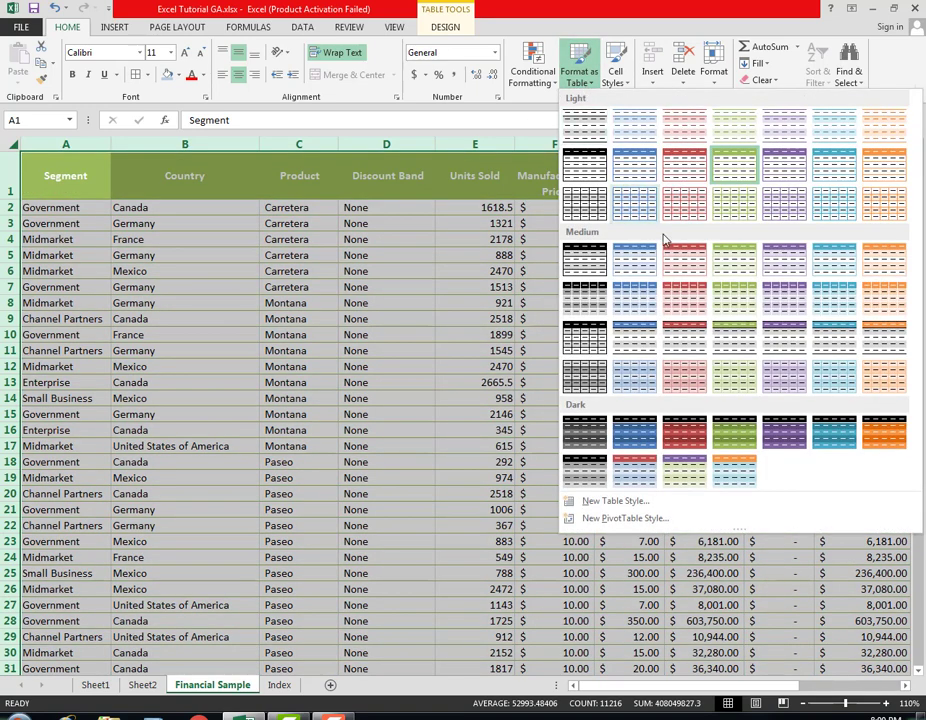
click(734, 302)
click(221, 304)
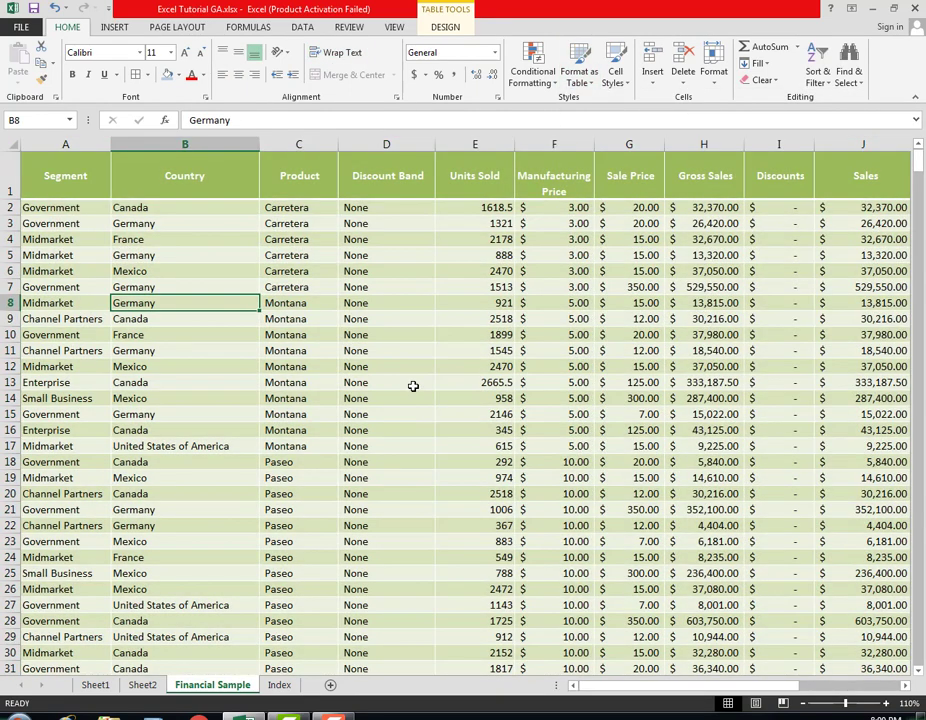
Fill the table's header cells from Segment to Year (A1:P1) with a light red theme colour, finishing on cell A1.
click(70, 174)
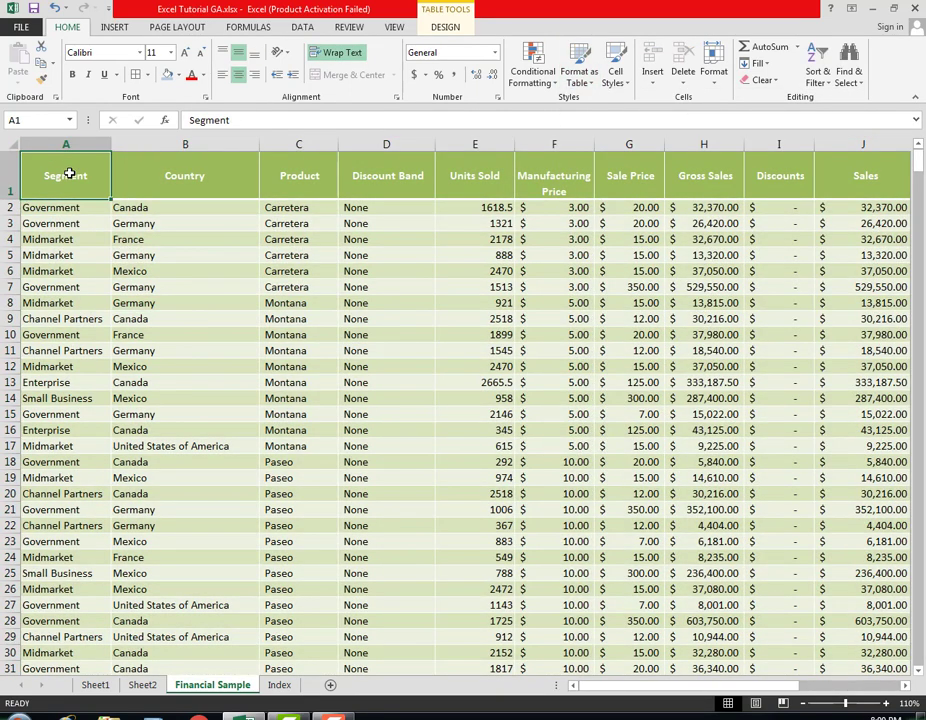
drag(39, 174, 796, 172)
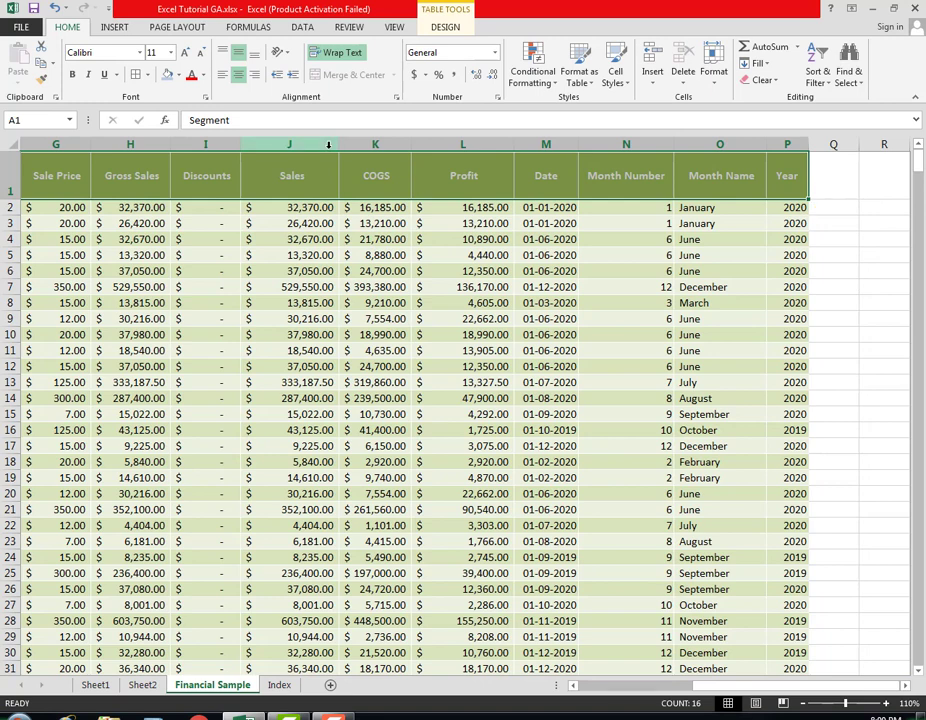
click(176, 74)
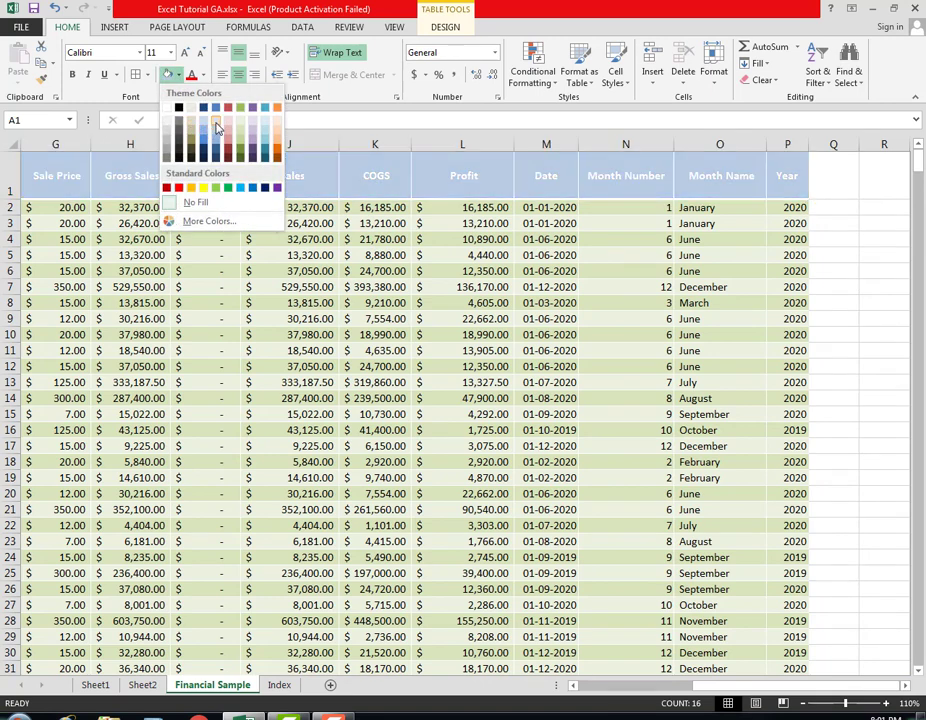
click(228, 136)
key(ctrl+Home)
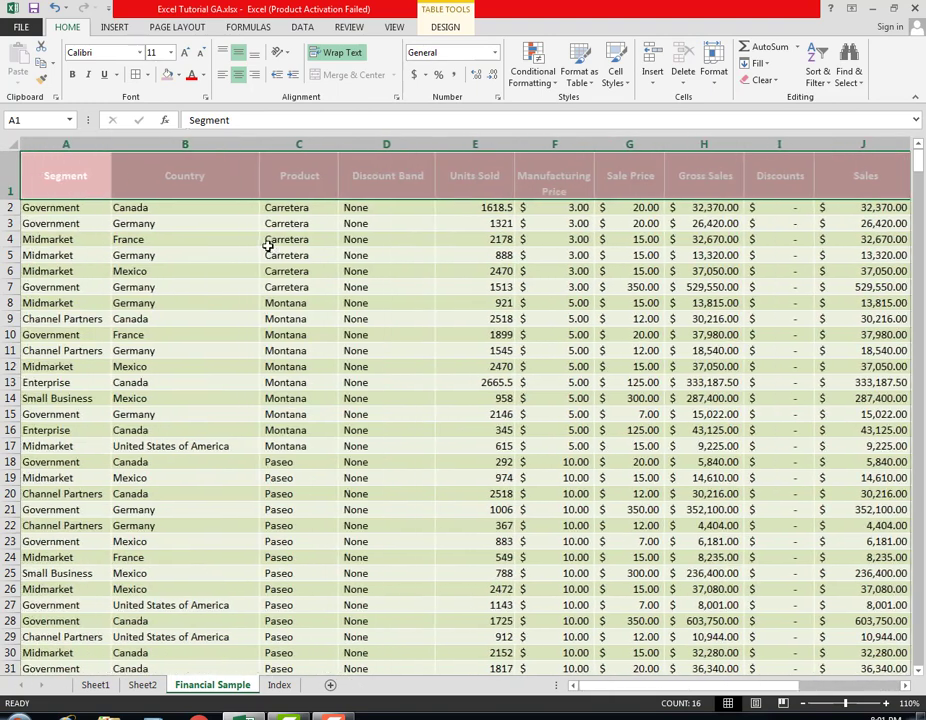
click(192, 222)
click(74, 228)
click(36, 178)
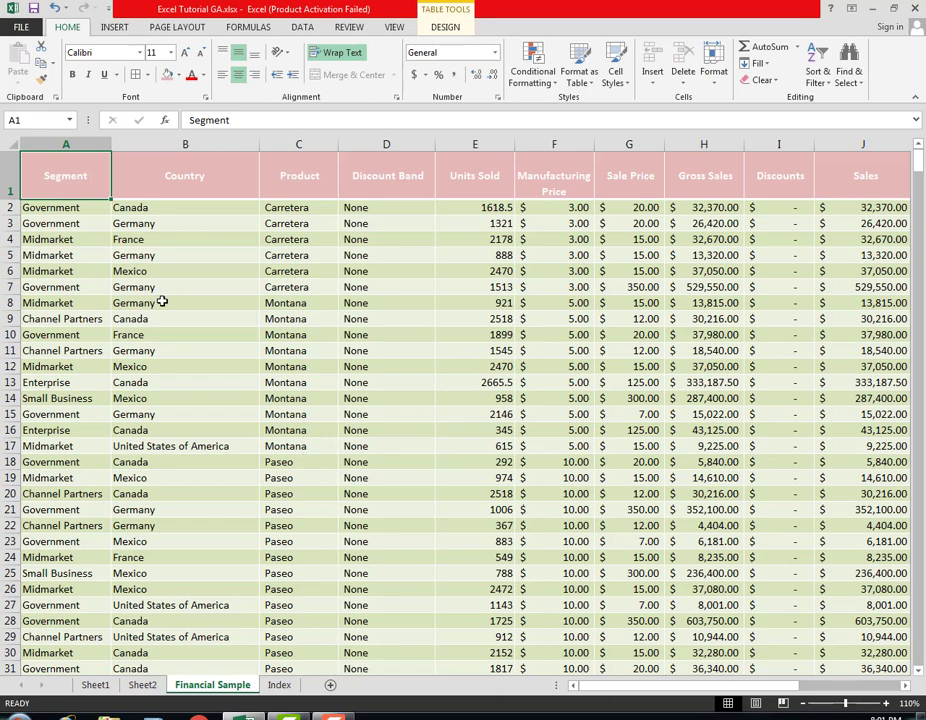
click(243, 716)
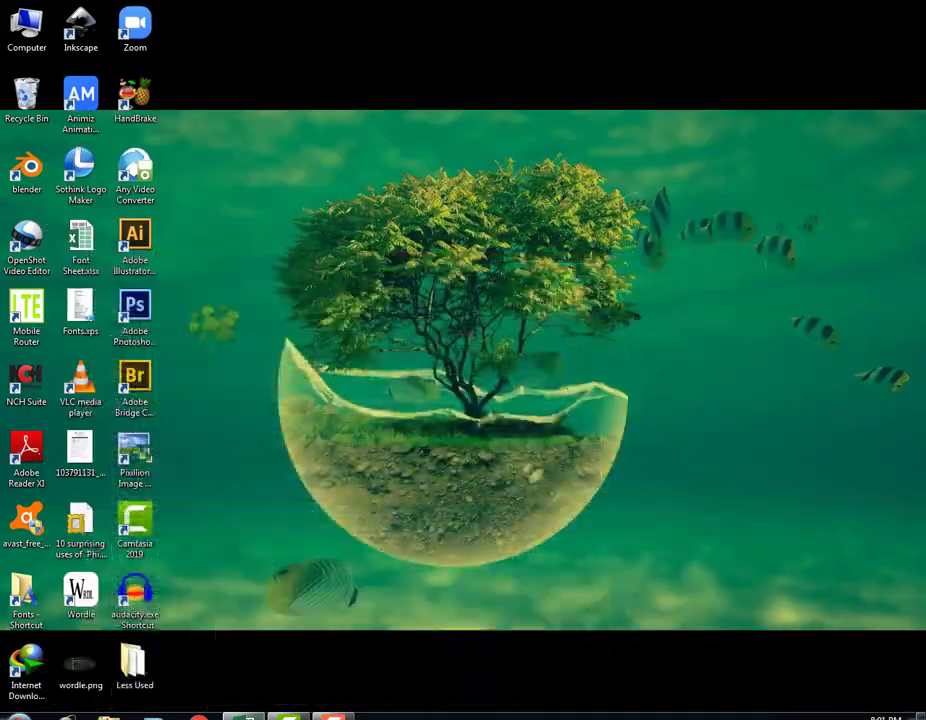
click(243, 716)
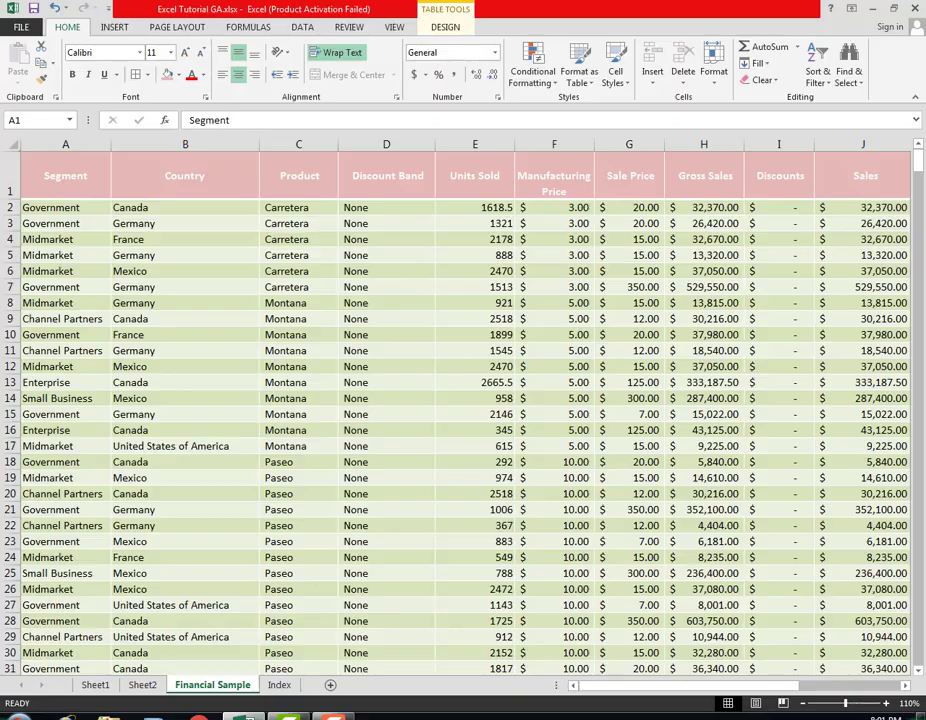
Open Sheet1 and review the practice sheet's formatting topics from Tables back up to the Practice Sheet title.
click(95, 684)
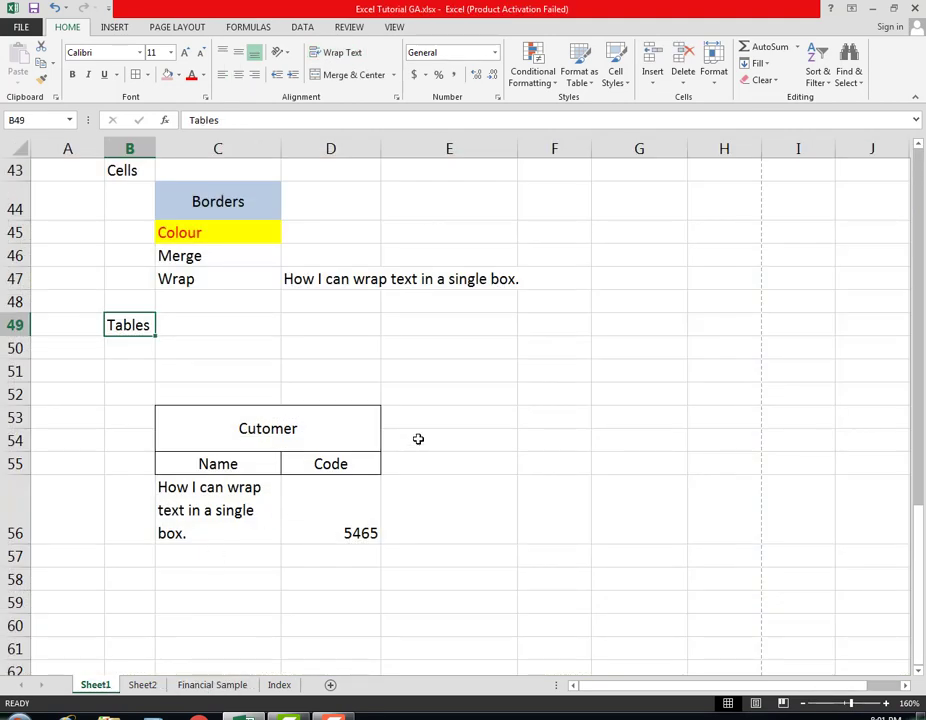
scroll(420, 439, up, 1)
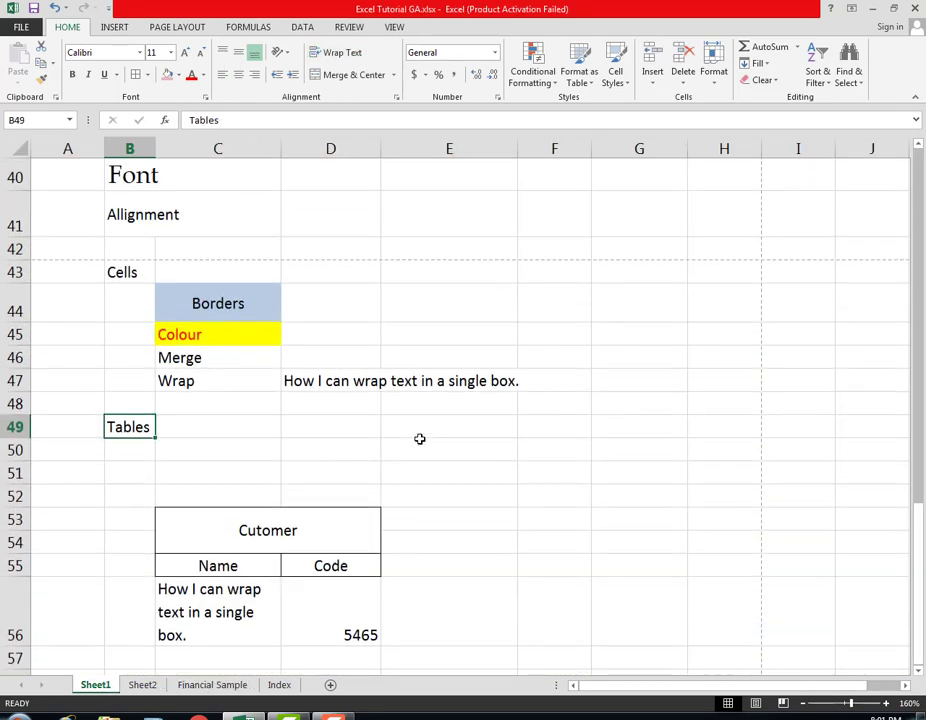
scroll(420, 439, up, 1)
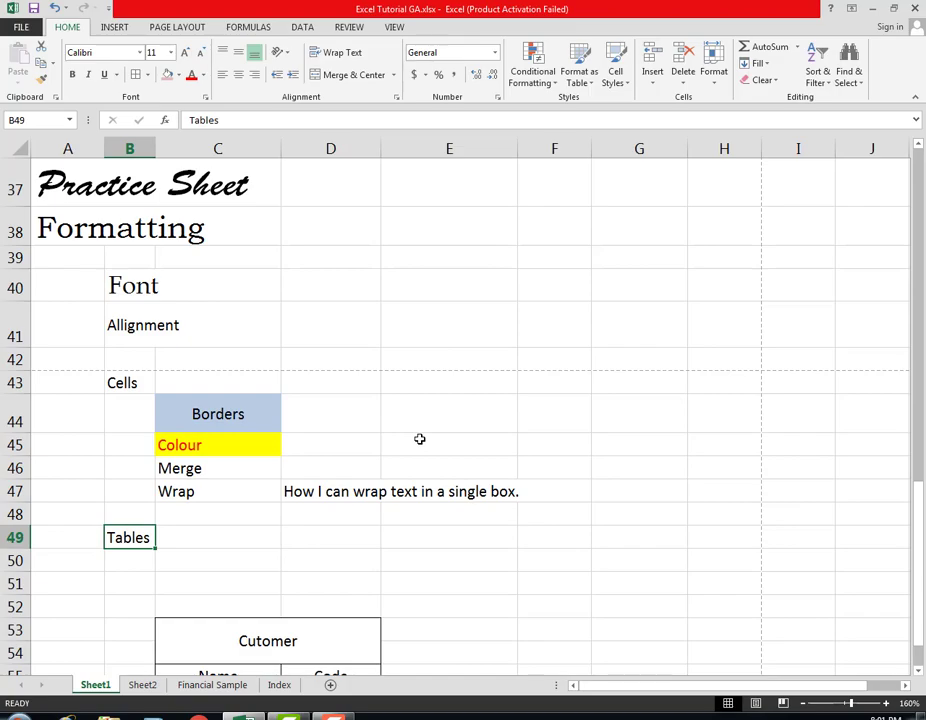